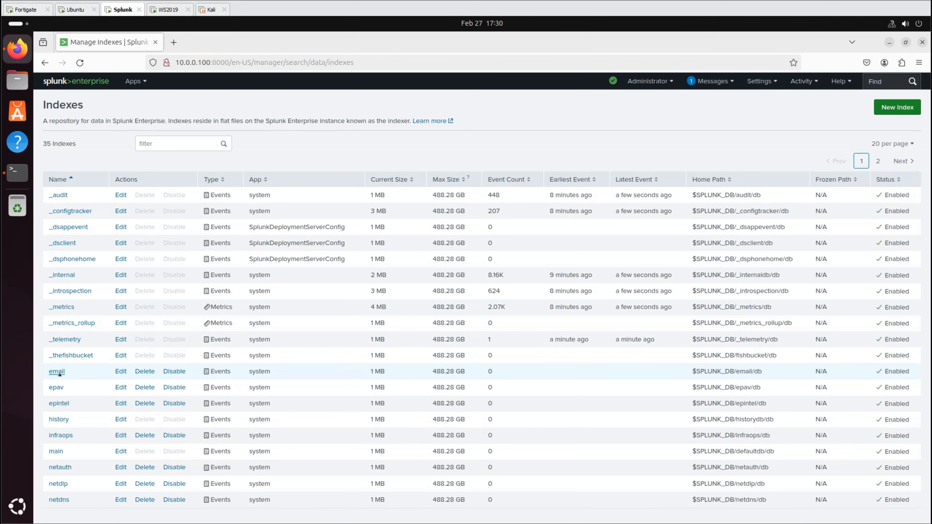
# - Filter the Indexes list by 'net', then go to the Data inputs settings page
pyautogui.click(171, 142)
pyautogui.write('n')
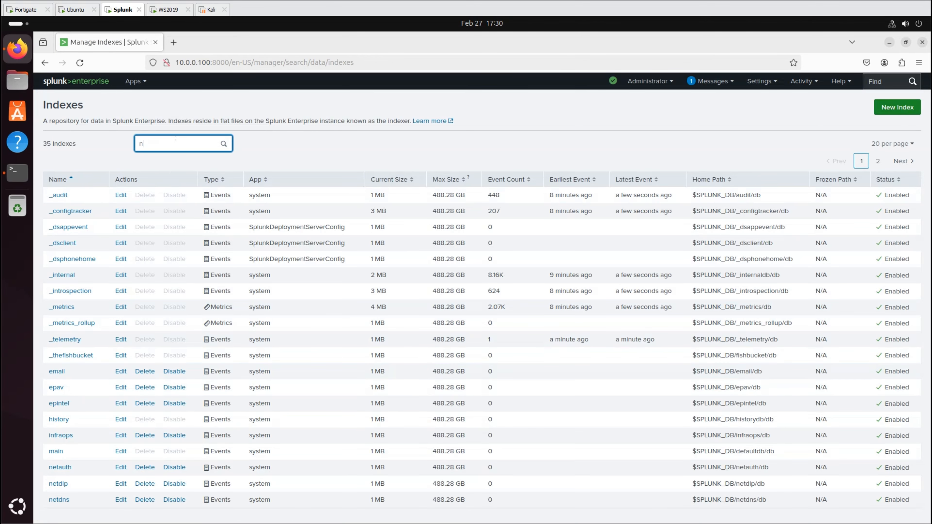
pyautogui.write('et')
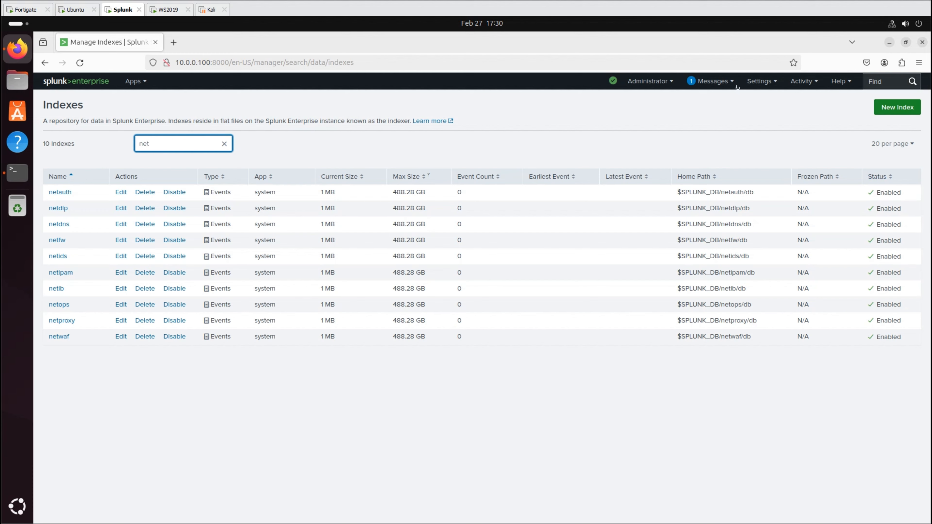
pyautogui.click(759, 82)
pyautogui.click(826, 154)
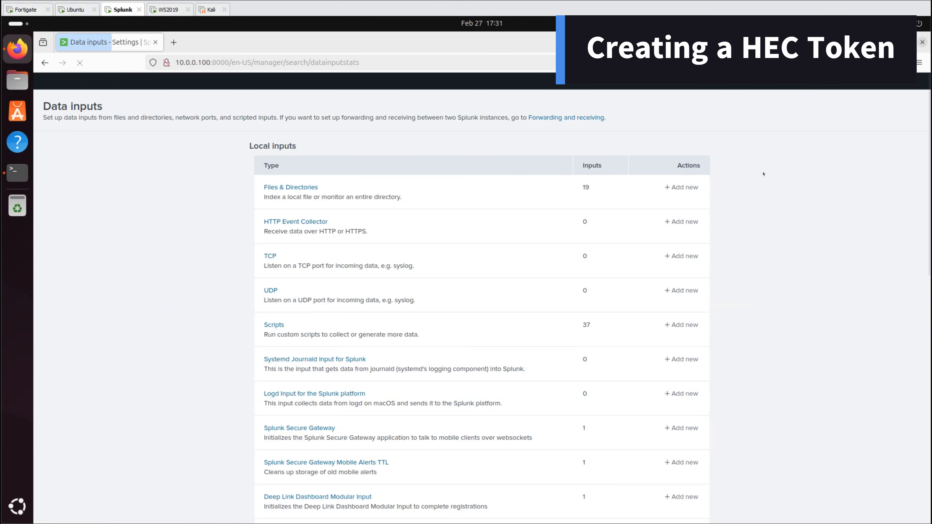
# - Set the HTTP Event Collector global default index to main with SSL disabled
pyautogui.click(295, 221)
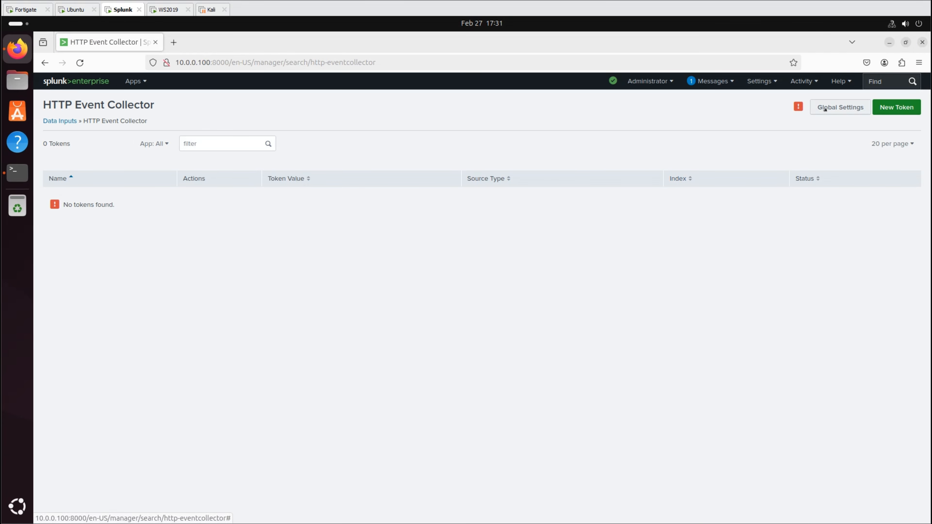
pyautogui.click(839, 107)
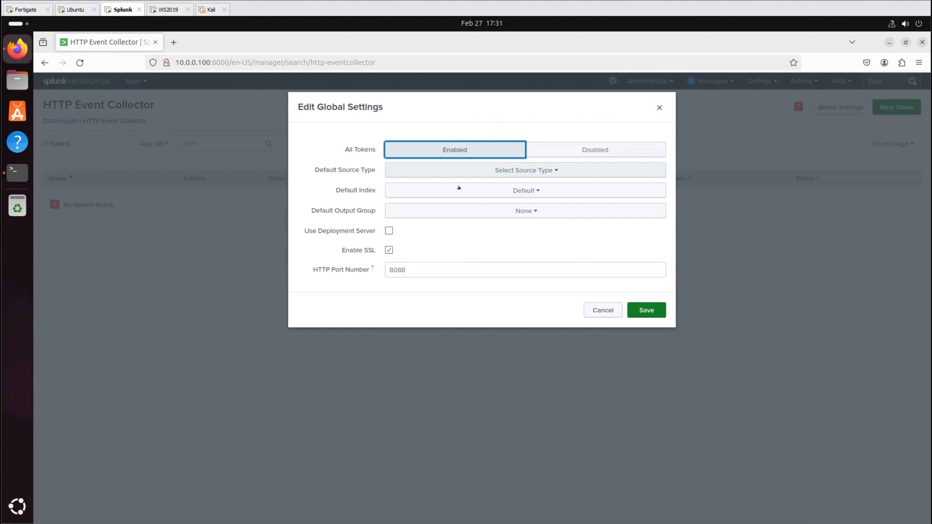
pyautogui.click(459, 190)
pyautogui.click(507, 295)
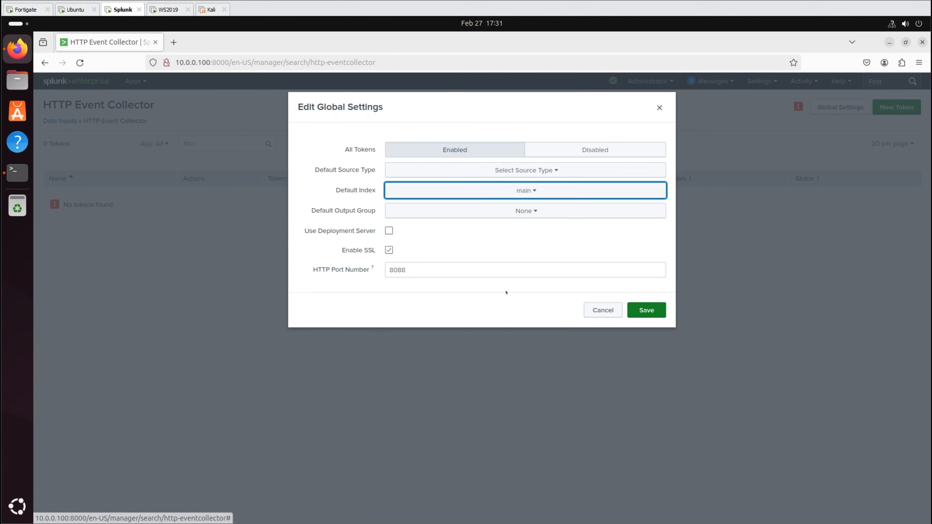
pyautogui.click(389, 250)
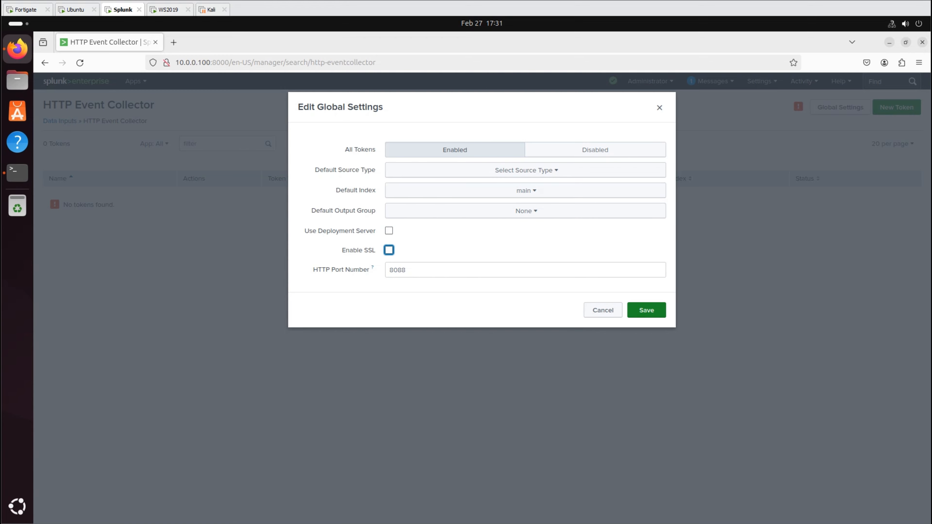
pyautogui.click(632, 309)
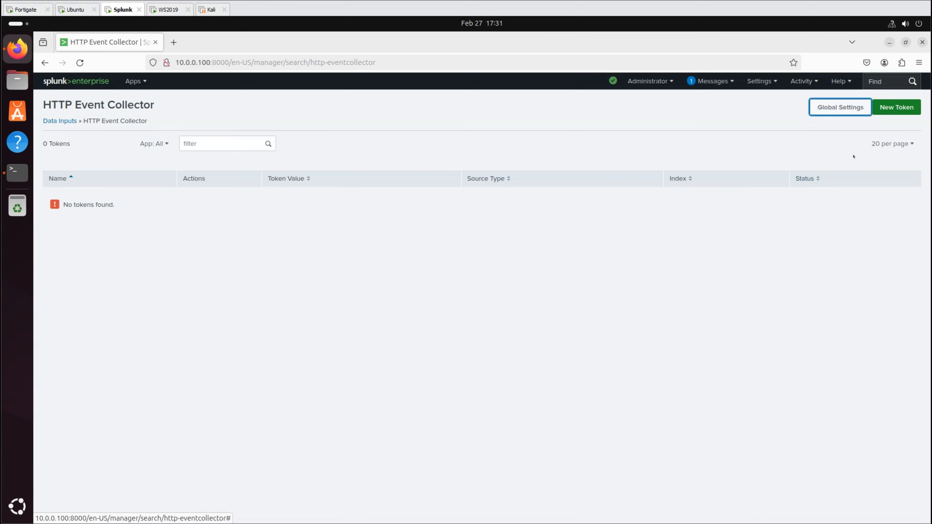
# - Create a new HEC token named sc4s_token with default index main
pyautogui.click(896, 107)
pyautogui.write('sc4s_token')
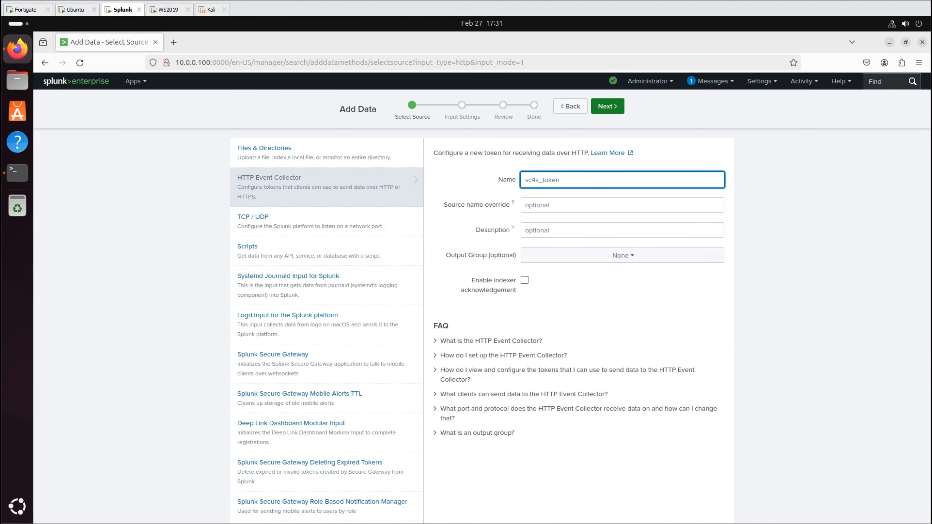
pyautogui.click(607, 107)
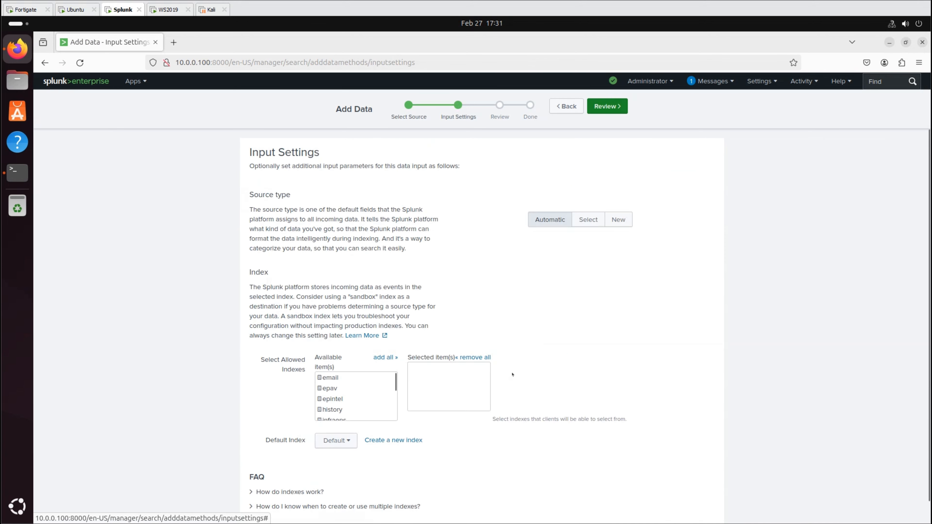
pyautogui.click(336, 440)
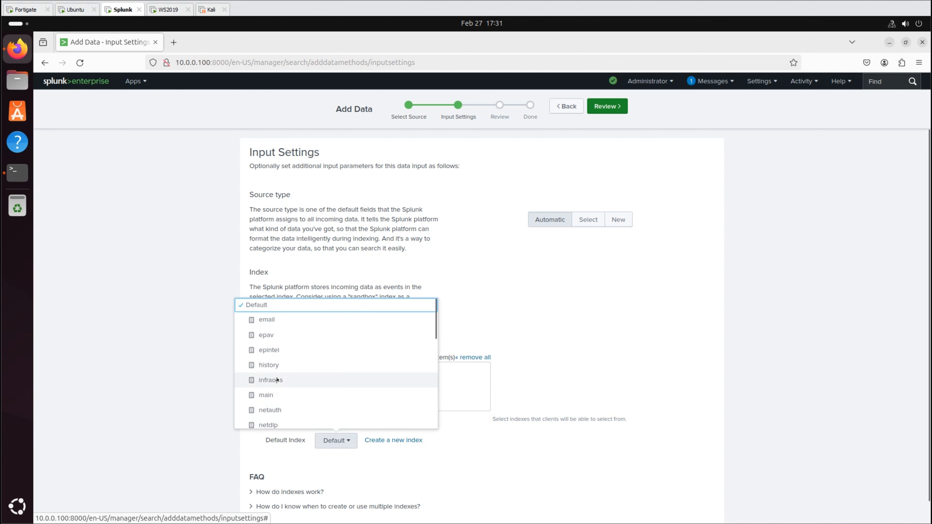
pyautogui.click(268, 396)
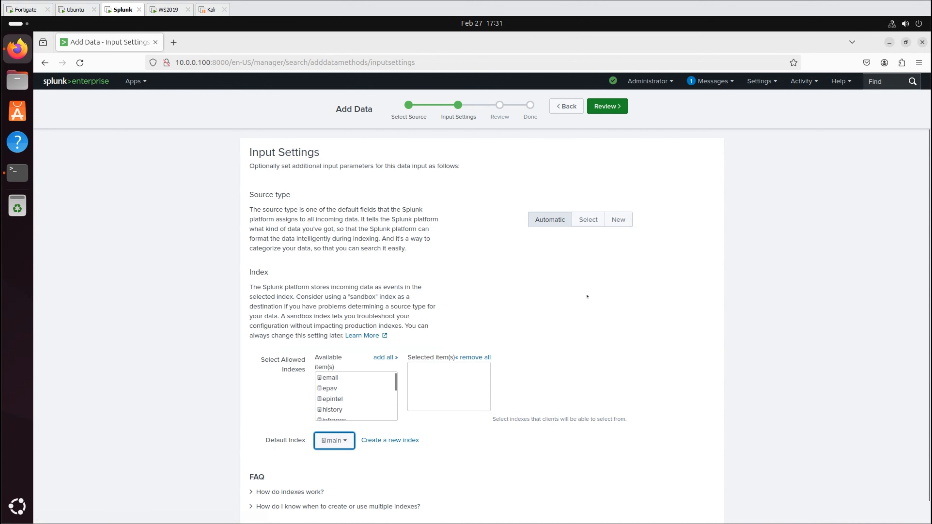
pyautogui.click(611, 108)
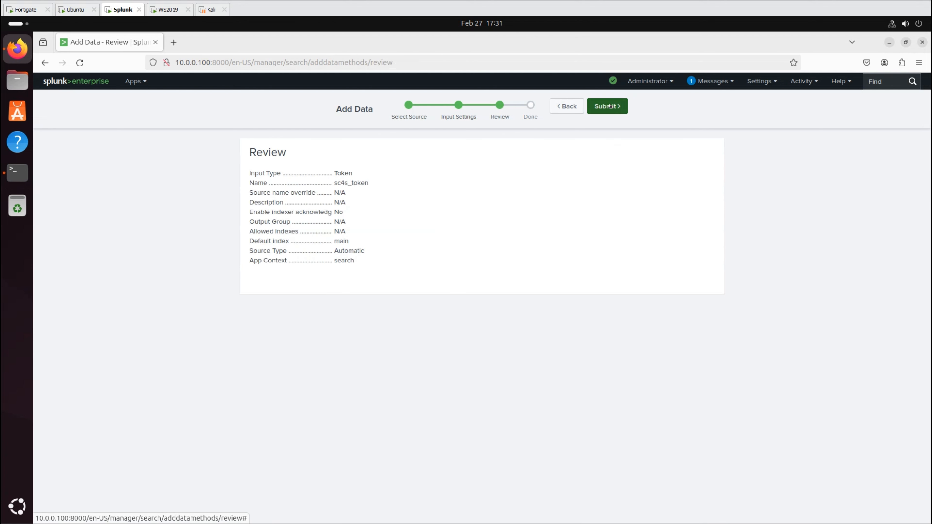
pyautogui.click(610, 106)
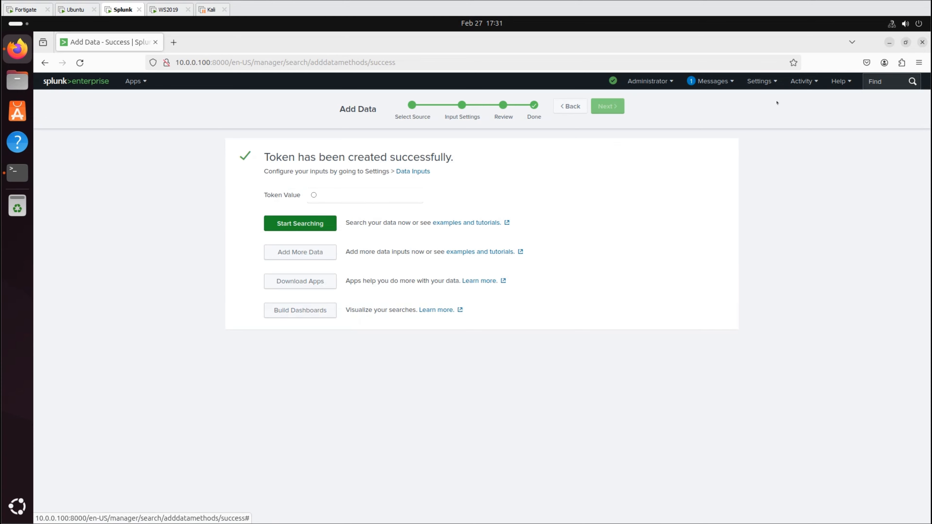
# - Return to the HTTP Event Collector token list and reveal the sc4s_token value
pyautogui.click(759, 81)
pyautogui.click(815, 157)
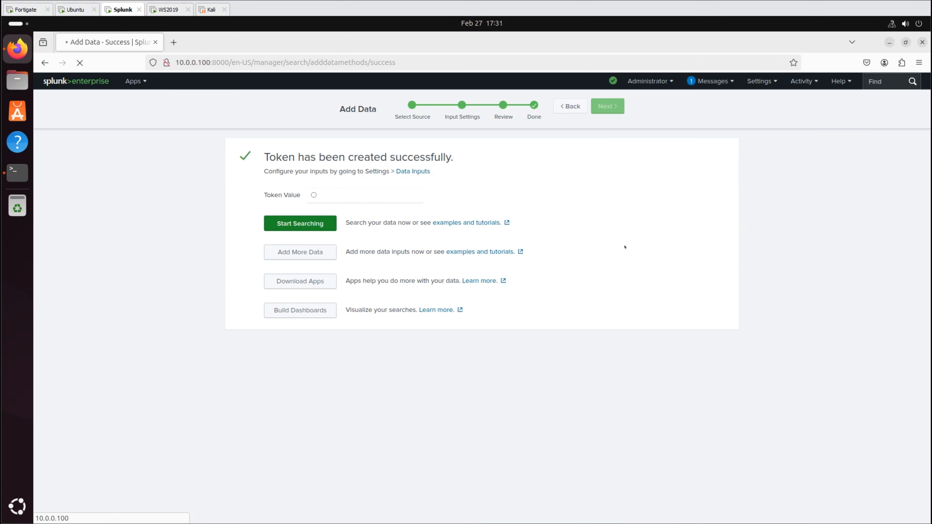
pyautogui.click(299, 219)
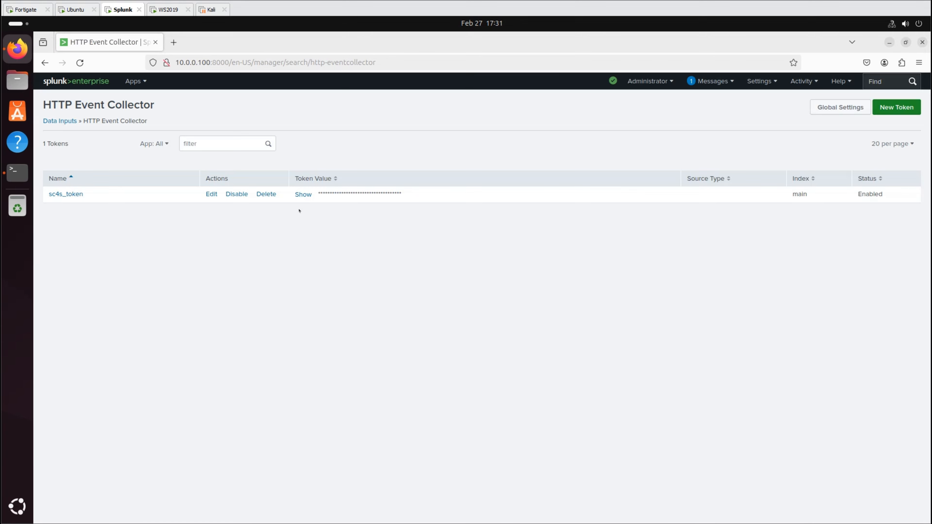
pyautogui.click(303, 194)
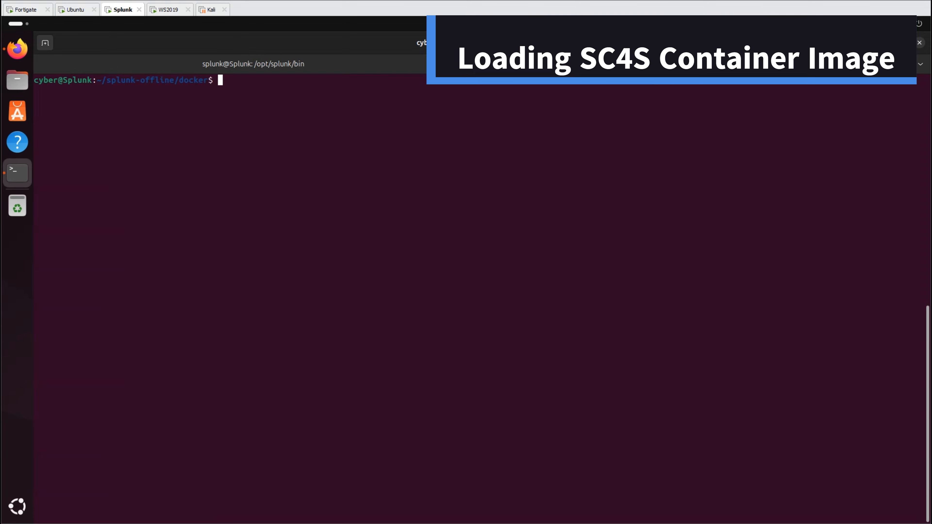
# - Load the SC4S container image and tag it sc4slocal:latest
pyautogui.write('cd ~/splunk-offline/sc4s sudo docker load < oci_container.tar.gz')
pyautogui.press('Return')
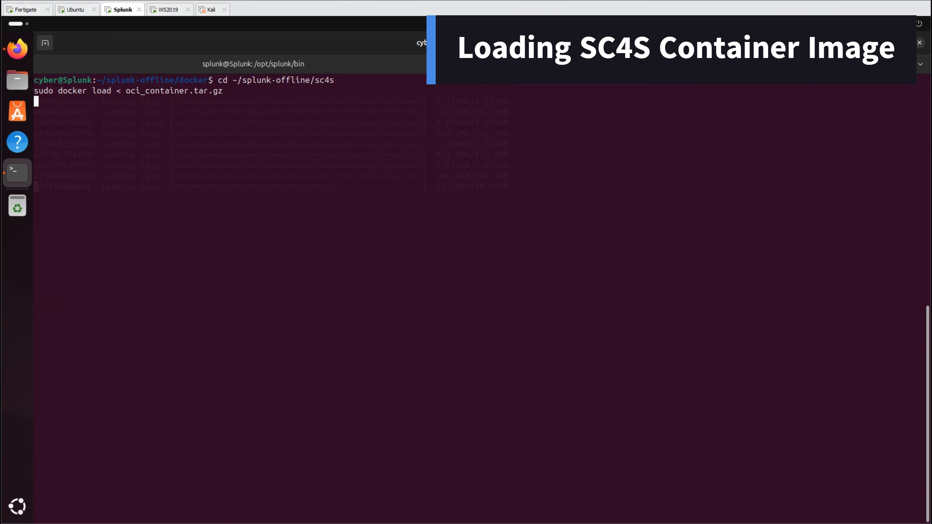
pyautogui.write('sudo docker tag ghcr.io/splunk/splunk-connect-for-syslog/container3:3.34.3 sc4slocal:latest')
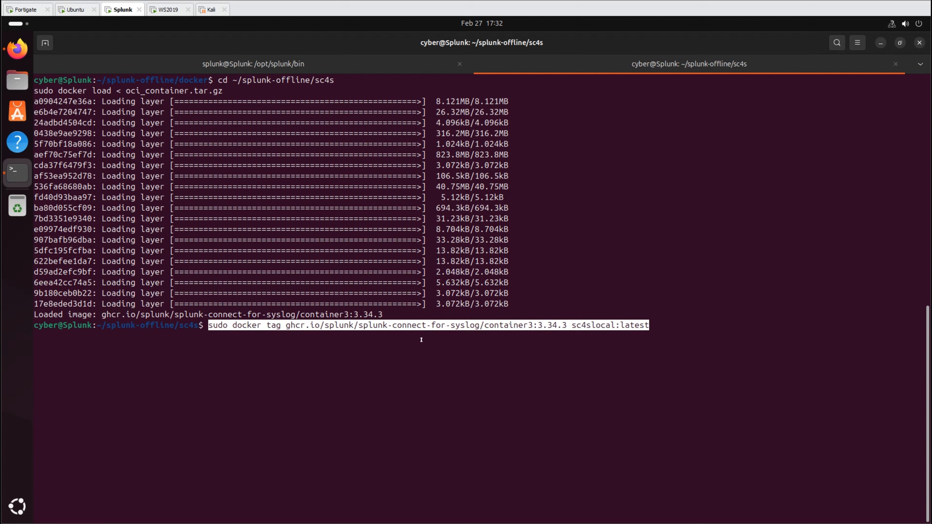
pyautogui.press('Return')
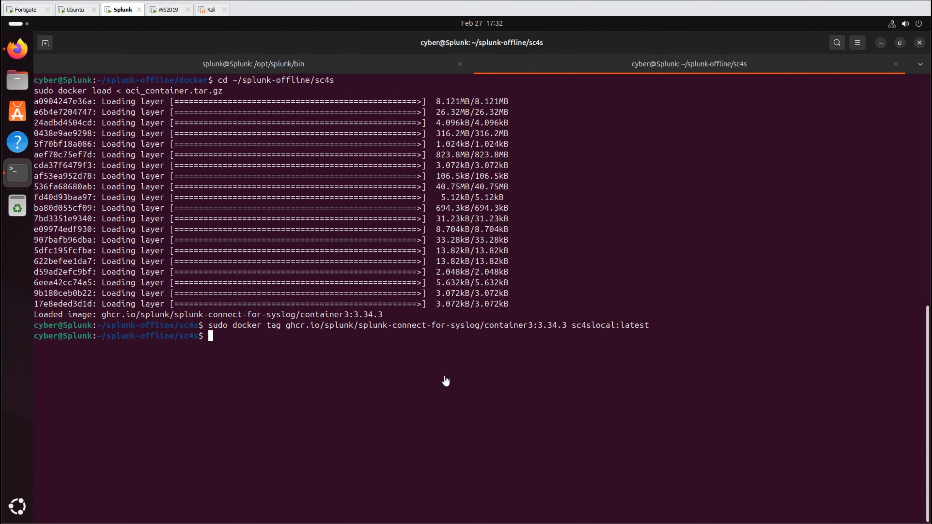
# - Write the /lib/systemd/system/sc4s.service unit file, then check net.ipv4.ip_forward
pyautogui.write('sudo nano /lib/systemd/system/sc4s.service')
pyautogui.press('Return')
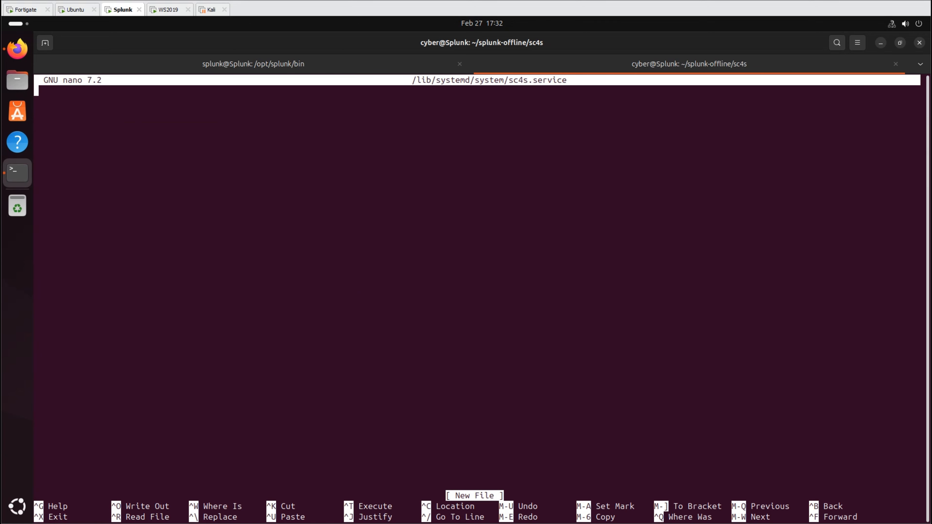
pyautogui.hotkey('ctrl', 'shift', 'v')
pyautogui.scroll(10, 514, 317)
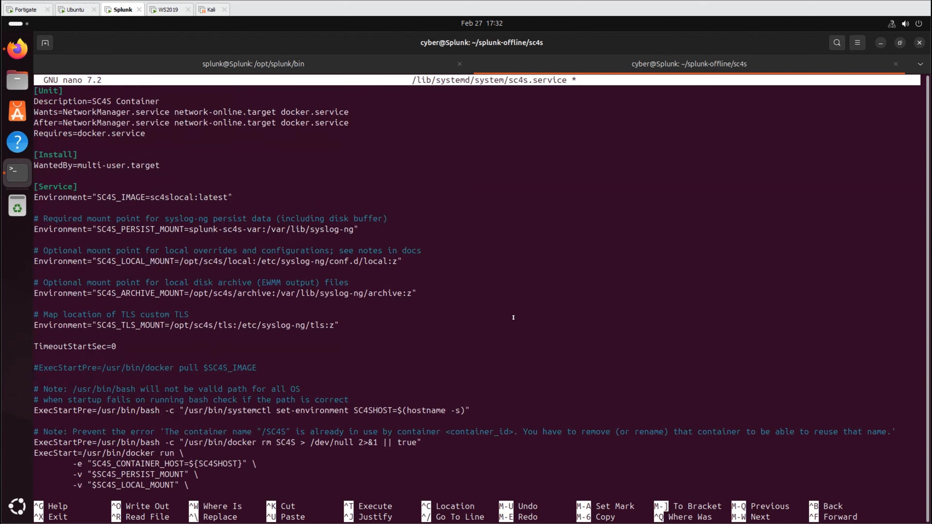
pyautogui.hotkey('ctrl', 'x')
pyautogui.press('y')
pyautogui.press('Return')
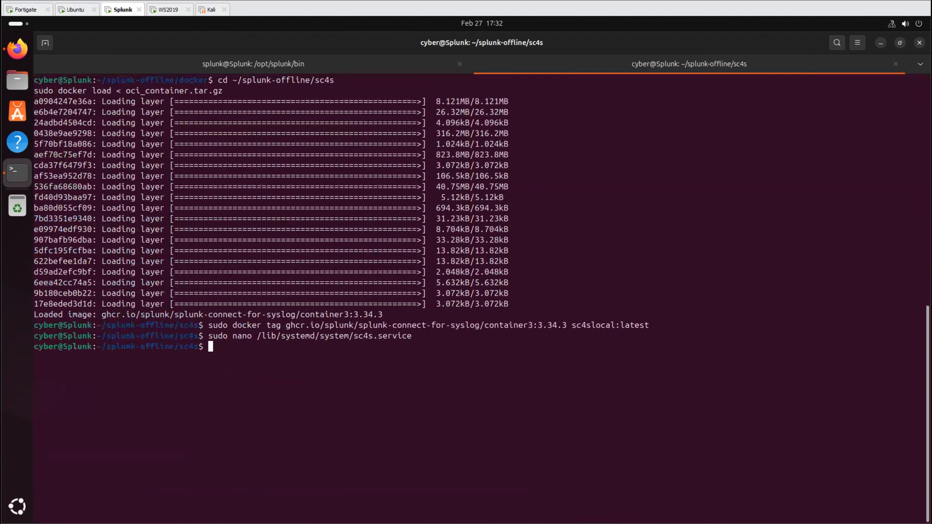
pyautogui.hotkey('ctrl', 'shift', 'v')
pyautogui.press('Return')
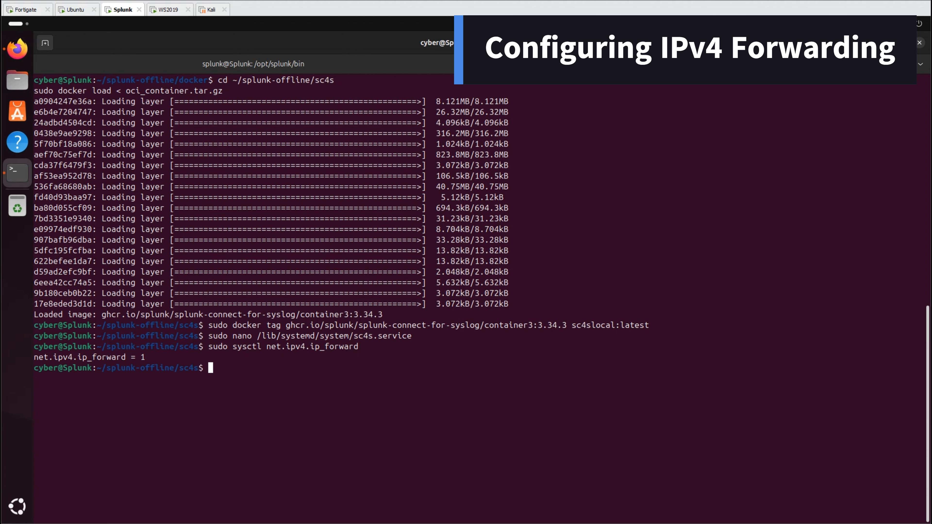
# - Save net.ipv4.ip_forward=1 in 100-custom.conf under /usr/lib/sysctl.d and list the folder
pyautogui.hotkey('ctrl', 'shift', 'v')
pyautogui.press('Return')
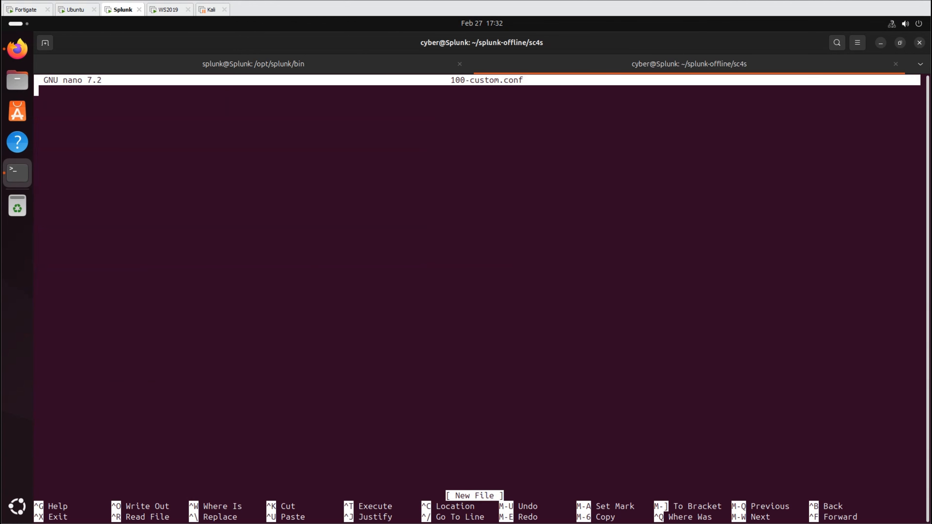
pyautogui.hotkey('ctrl', 'shift', 'v')
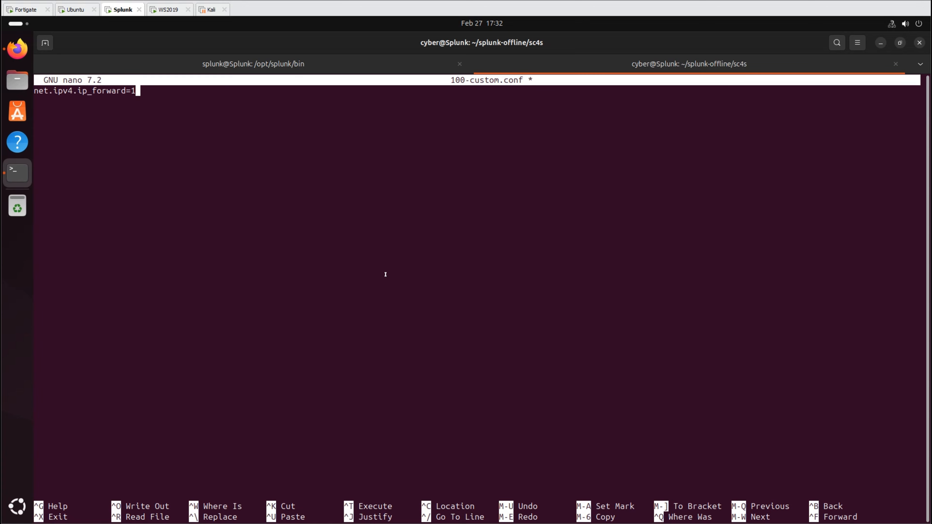
pyautogui.hotkey('ctrl', 'o')
pyautogui.press('Return')
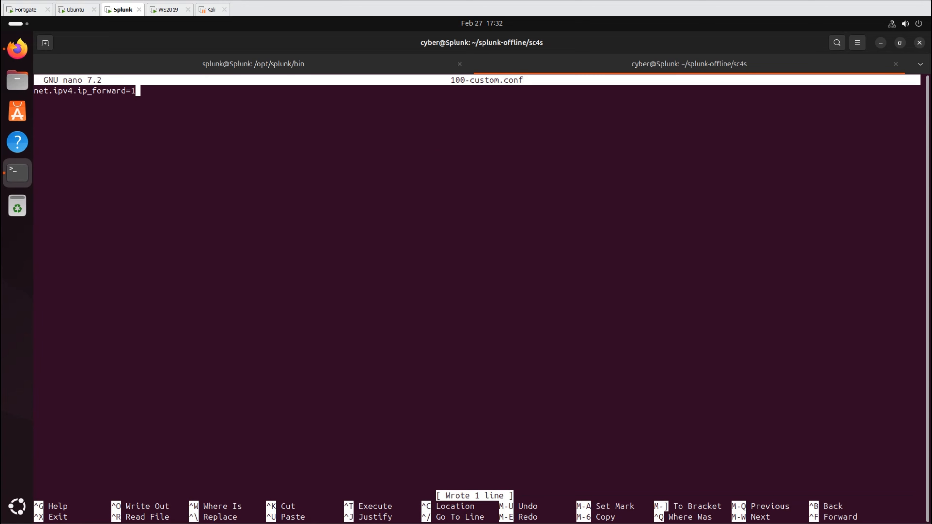
pyautogui.hotkey('ctrl', 'x')
pyautogui.write('ls')
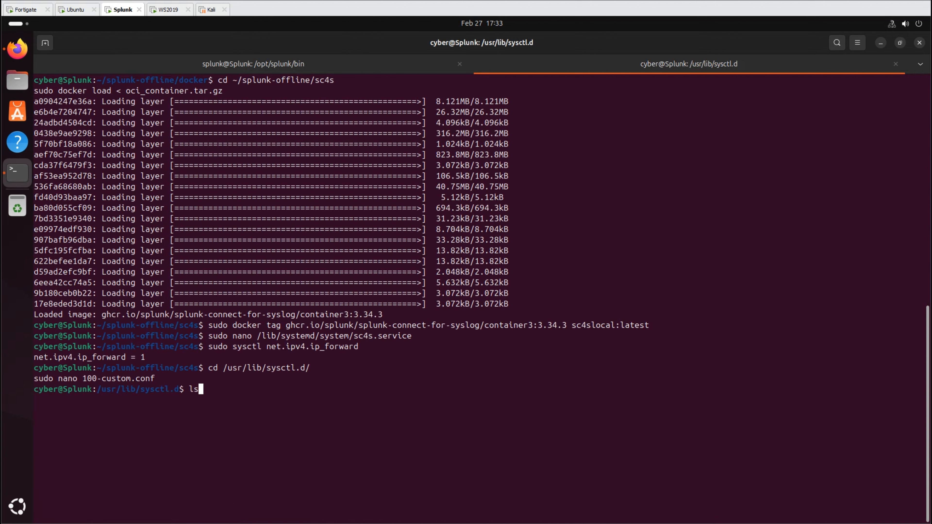
pyautogui.press('Return')
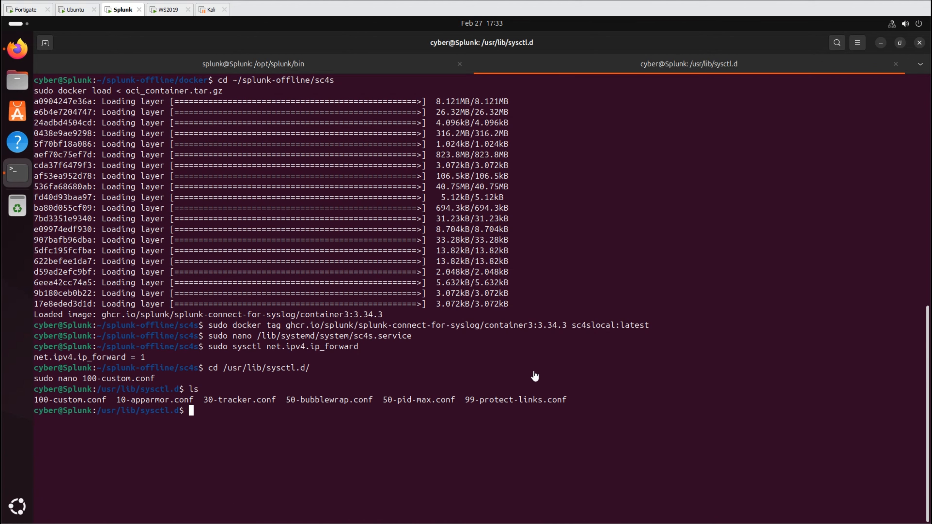
# - Save net.ipv4.ip_forward=1 in 100-custom.conf under /etc/sysctl.d and list the folder
pyautogui.hotkey('ctrl', 'shift', 'v')
pyautogui.press('Return')
pyautogui.hotkey('ctrl', 'shift', 'v')
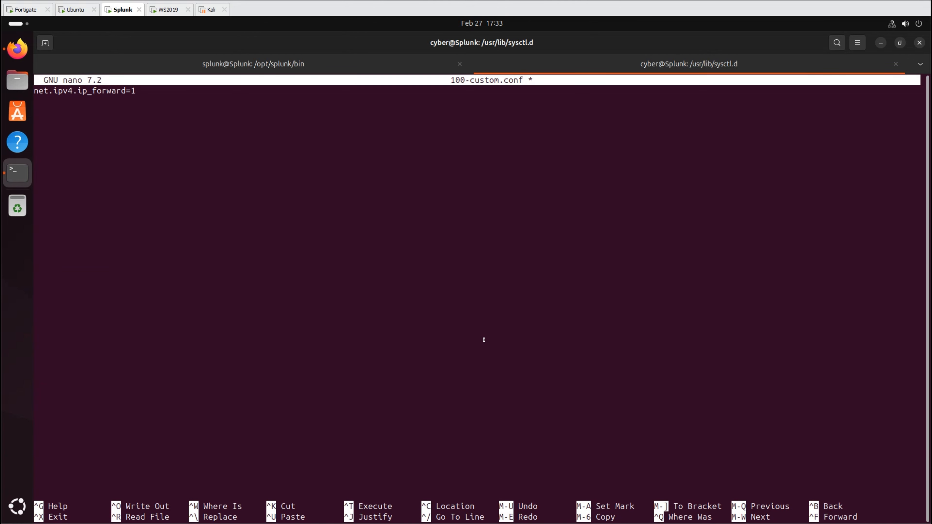
pyautogui.hotkey('ctrl', 'o')
pyautogui.press('Return')
pyautogui.hotkey('ctrl', 'x')
pyautogui.write('ls')
pyautogui.press('Return')
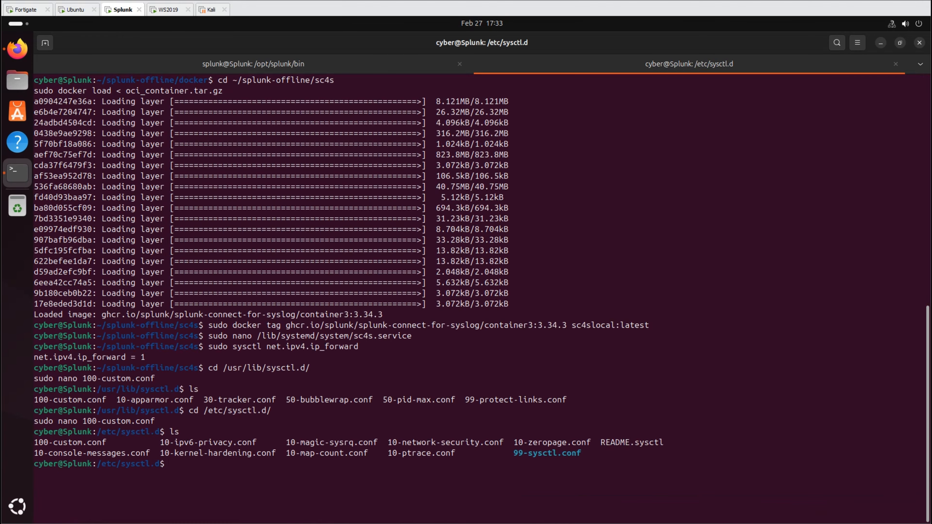
# - Create the splunk-sc4s-var Docker volume and the /opt/sc4s local, archive and tls folders
pyautogui.hotkey('ctrl', 'shift', 'v')
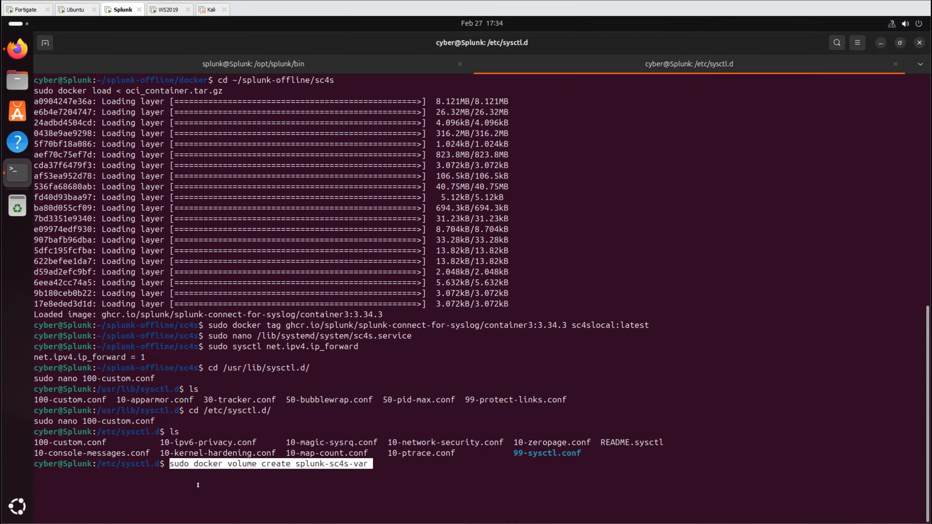
pyautogui.press('Return')
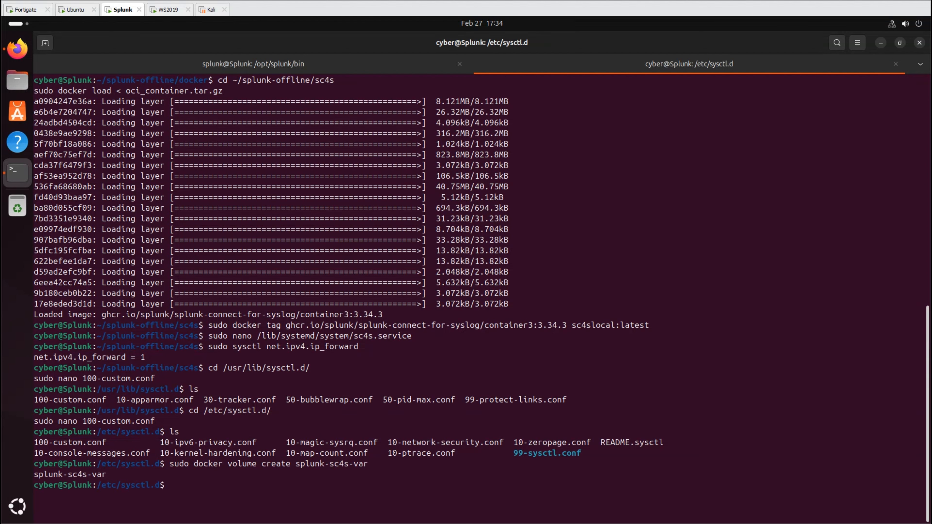
pyautogui.hotkey('ctrl', 'shift', 'v')
pyautogui.press('Return')
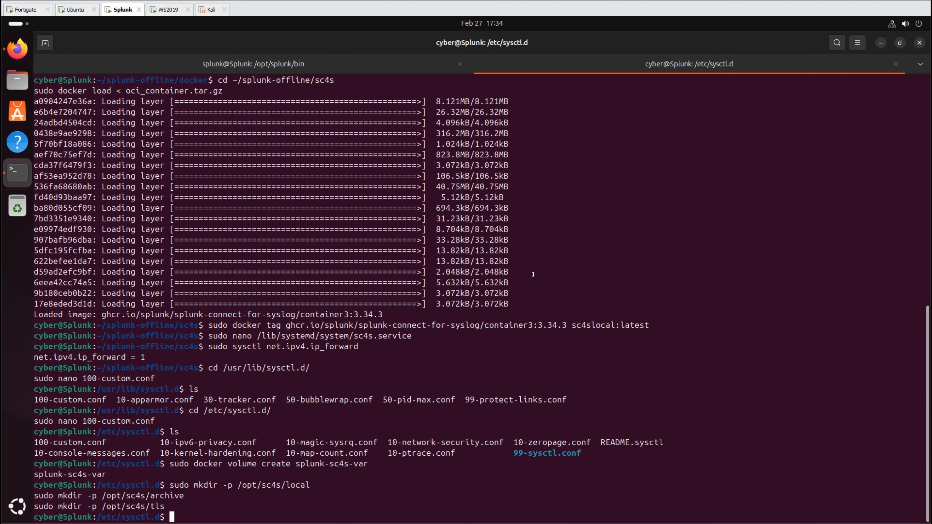
# - Write the four HEC settings to /opt/sc4s/env_file, then reload, enable and start sc4s
pyautogui.hotkey('ctrl', 'shift', 'v')
pyautogui.press('Return')
pyautogui.hotkey('ctrl', 'shift', 'v')
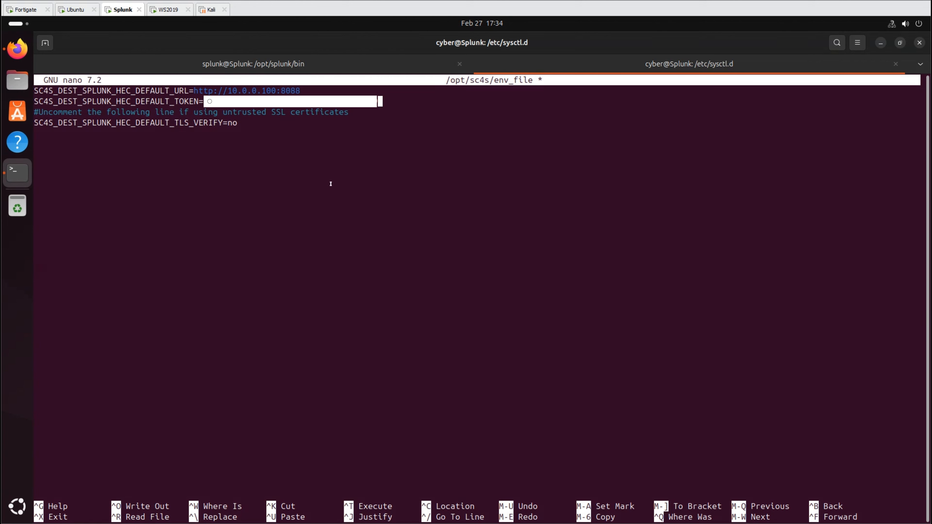
pyautogui.hotkey('ctrl', 'o')
pyautogui.press('Return')
pyautogui.hotkey('ctrl', 'x')
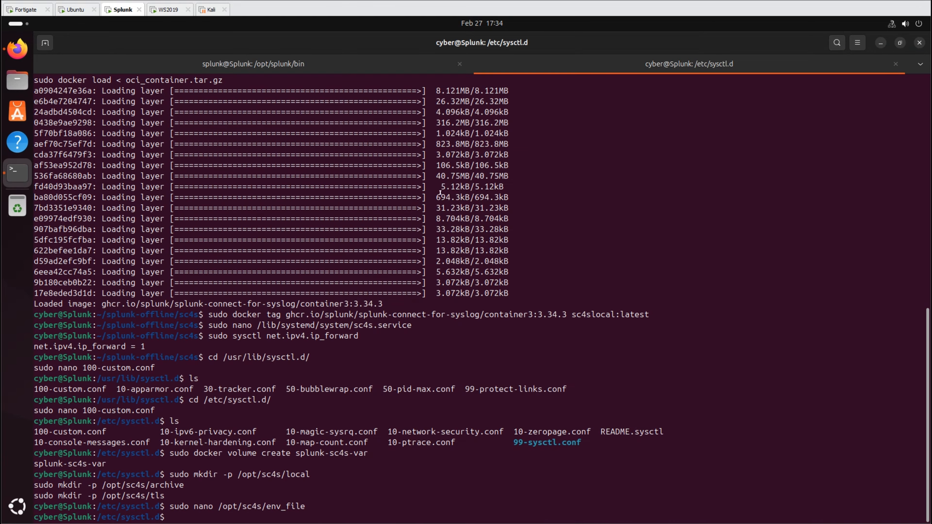
pyautogui.hotkey('ctrl', 'shift', 'v')
pyautogui.press('Return')
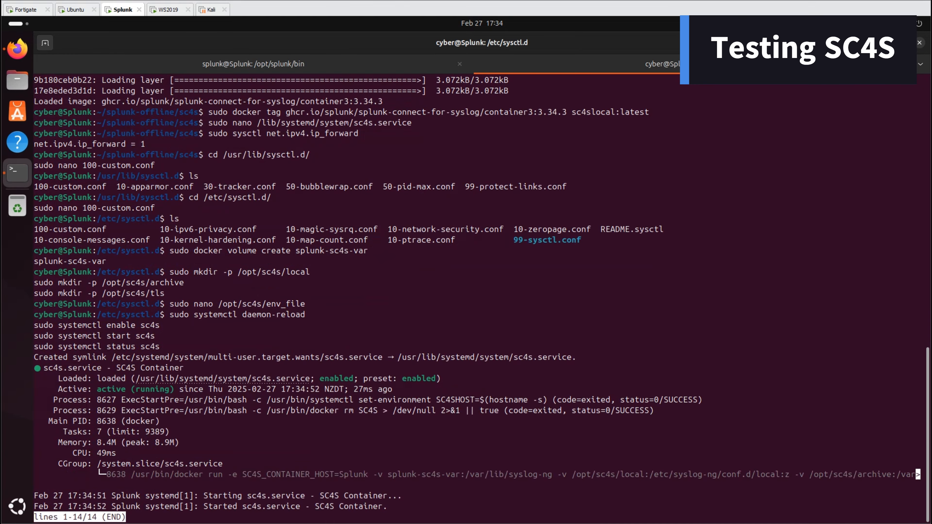
# - Close the service status and show the SC4S container logs to check the HEC tests
pyautogui.press('q')
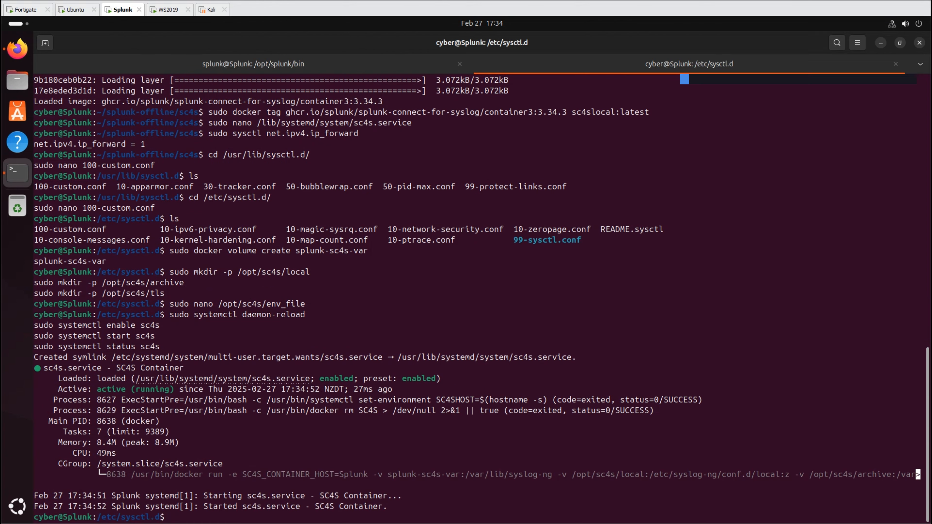
pyautogui.hotkey('ctrl', 'shift', 'v')
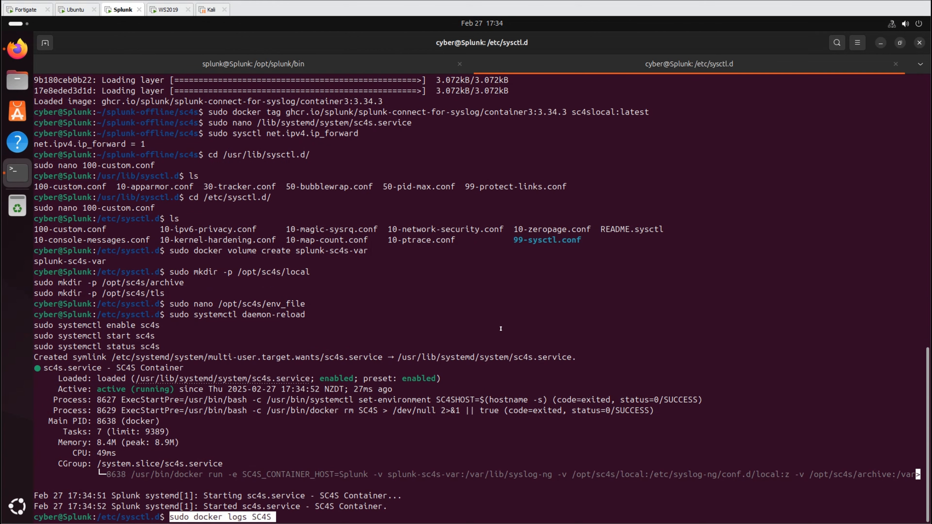
pyautogui.press('Return')
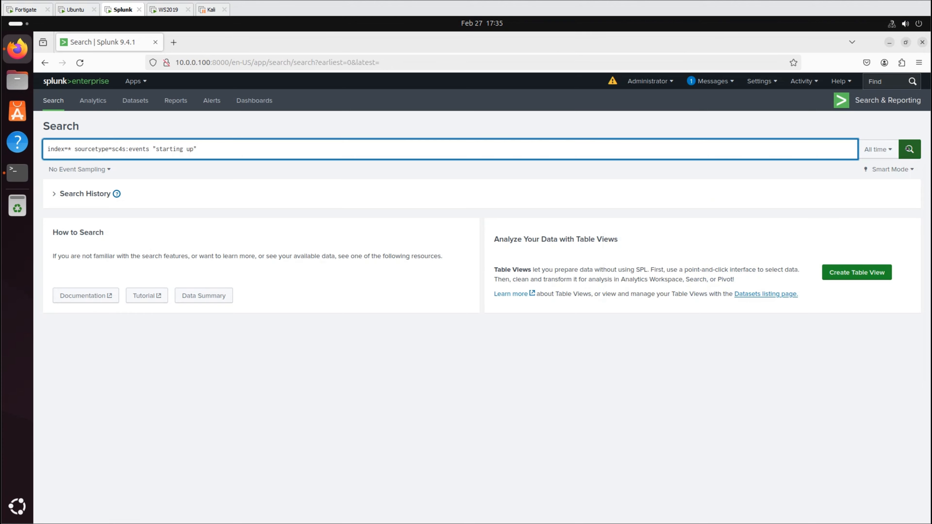
# - Send a 'Hello SC4S' UDP test message to 10.0.0.100 port 514
pyautogui.click(909, 149)
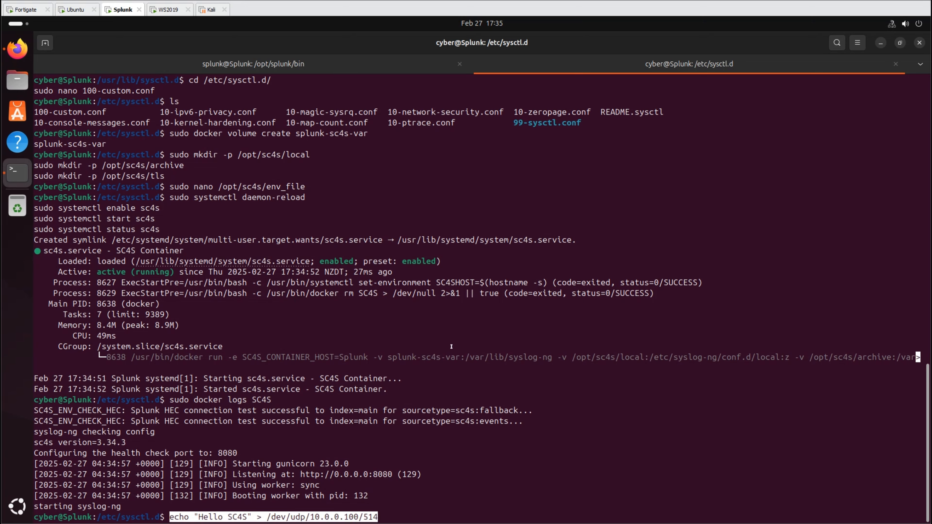
pyautogui.press('Return')
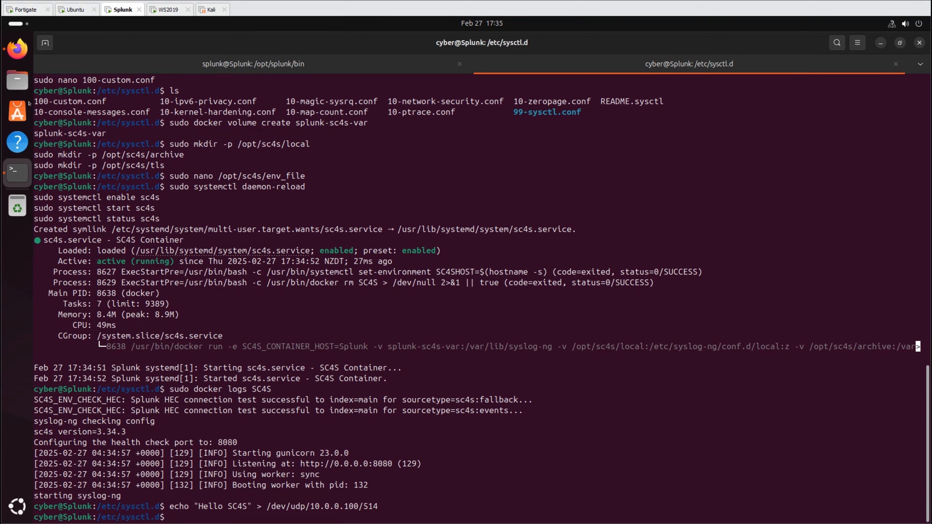
pyautogui.click(17, 48)
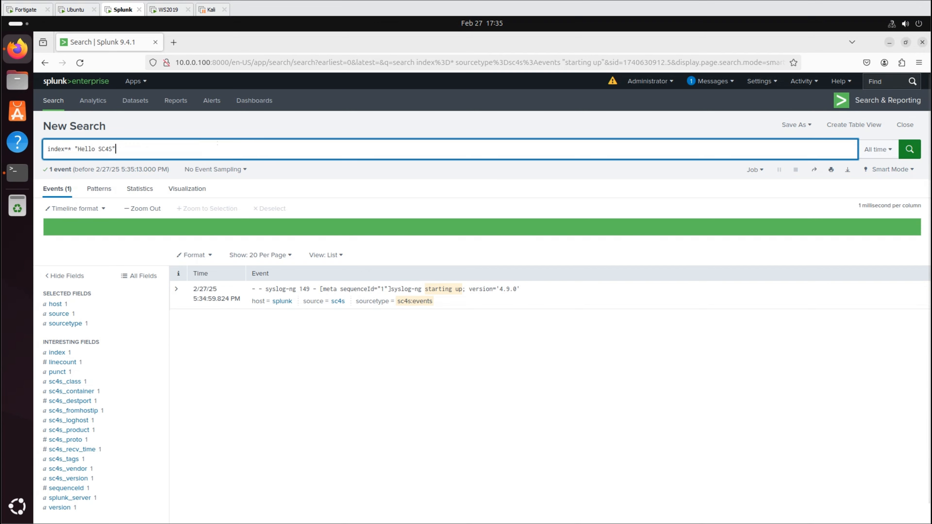
# - Search all indexes for 'Hello SC4S', then filter events to sourcetype fgt_traffic and fgt_event
pyautogui.click(904, 149)
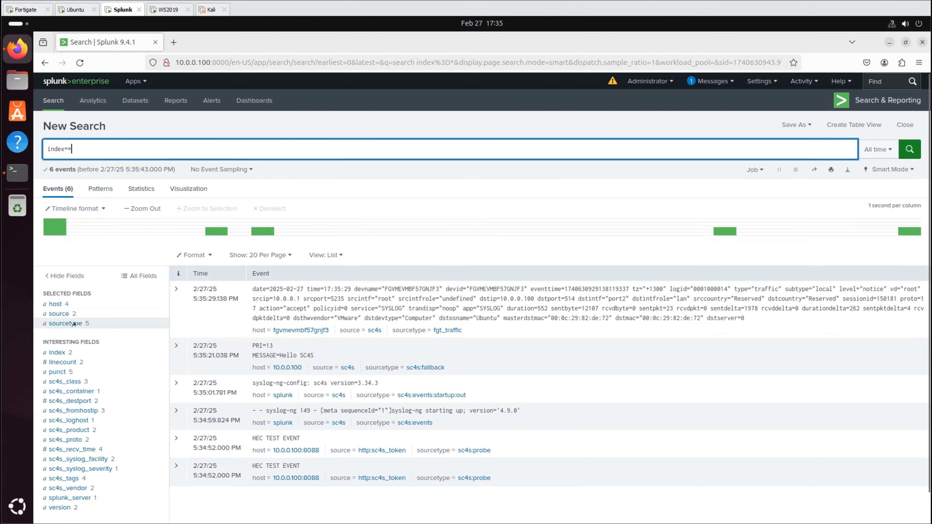
pyautogui.click(66, 323)
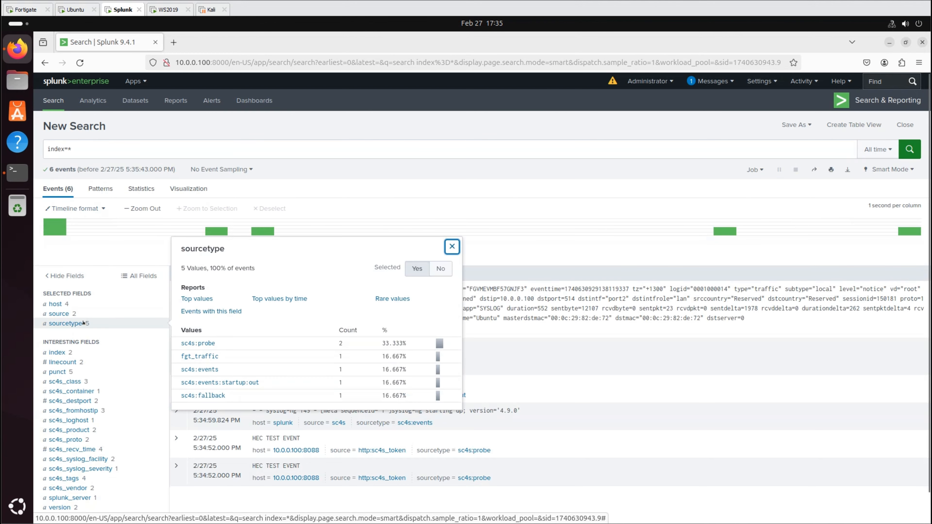
pyautogui.click(212, 356)
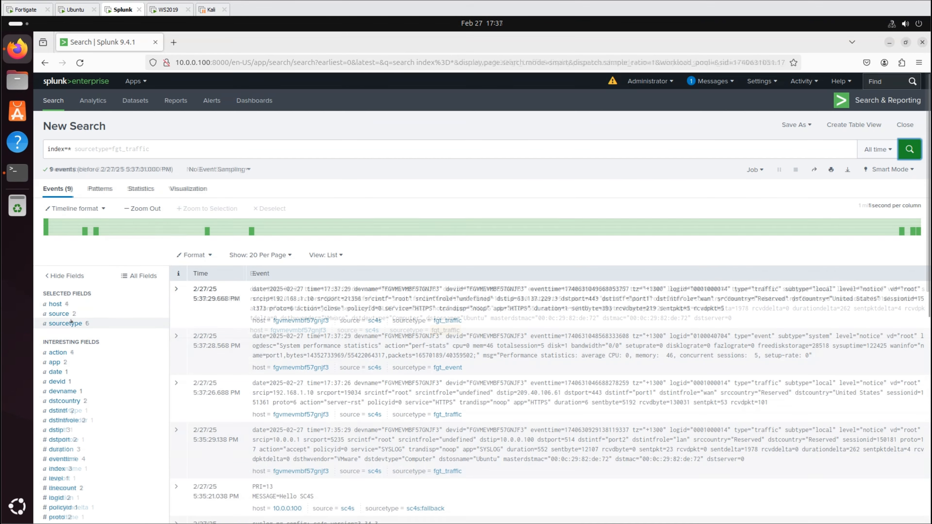
pyautogui.click(65, 323)
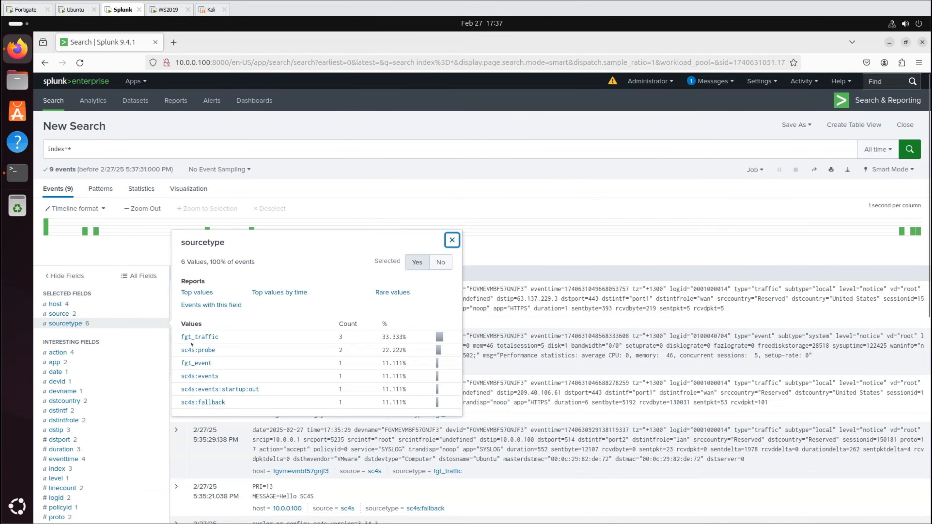
pyautogui.click(197, 363)
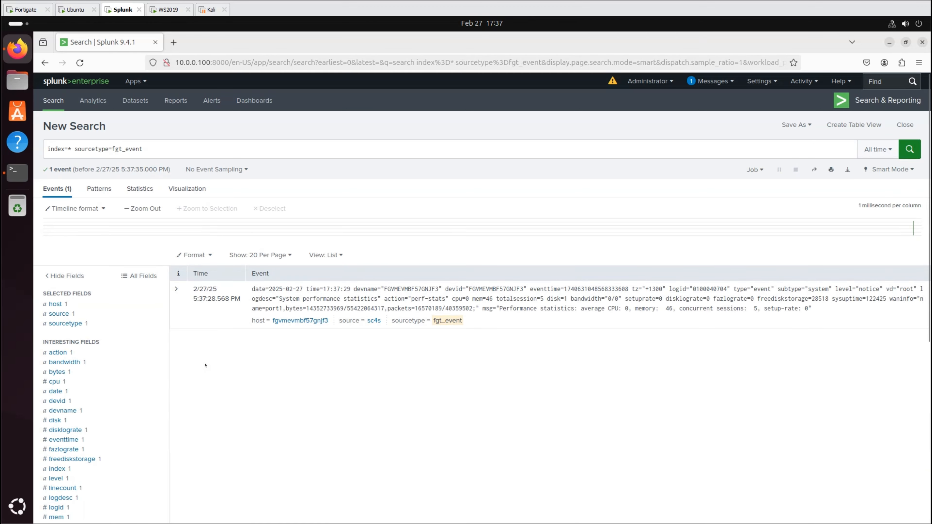
# - Upload fortinet-fortigate-add-on-for-splunk_169.tgz via Install app from file with Upgrade app ticked
pyautogui.click(132, 82)
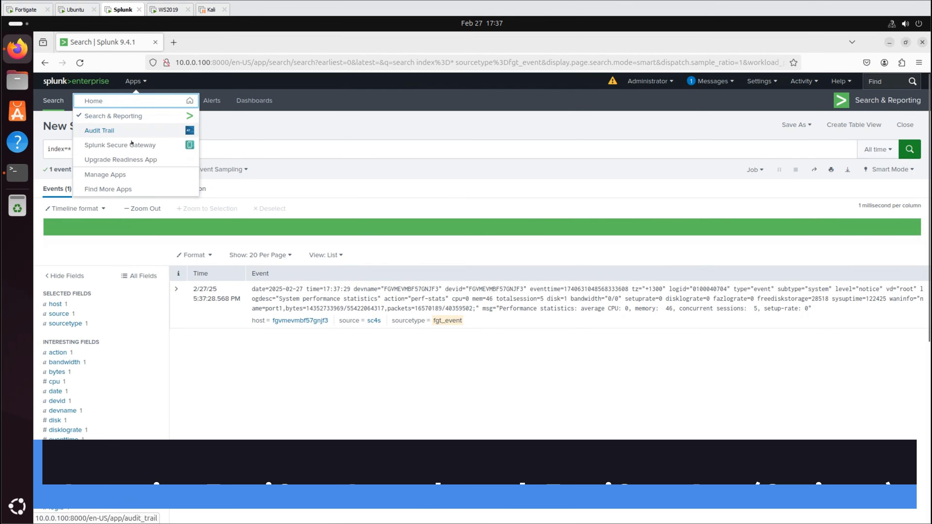
pyautogui.click(111, 173)
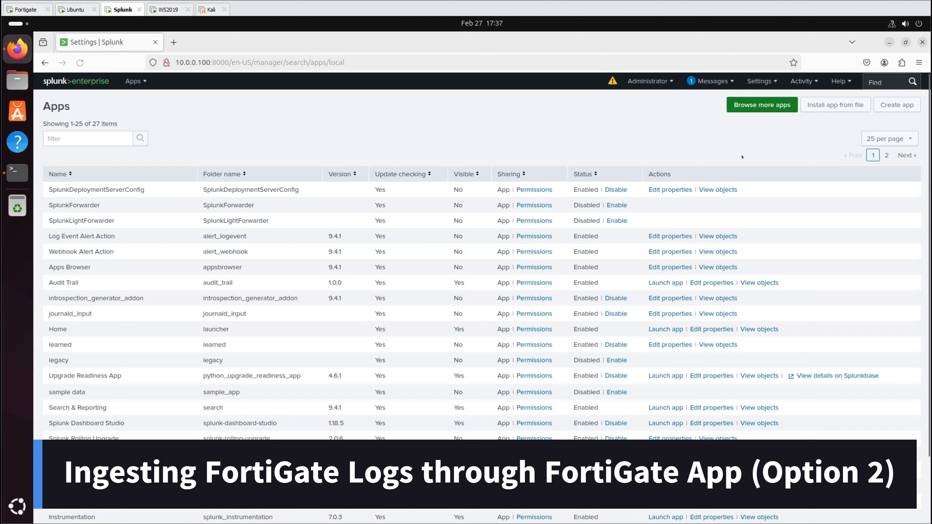
pyautogui.click(824, 107)
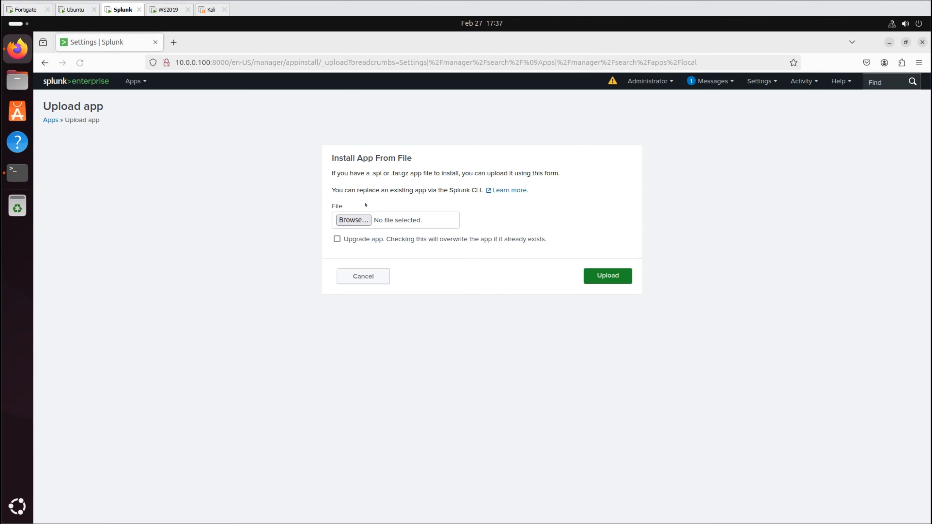
pyautogui.click(352, 220)
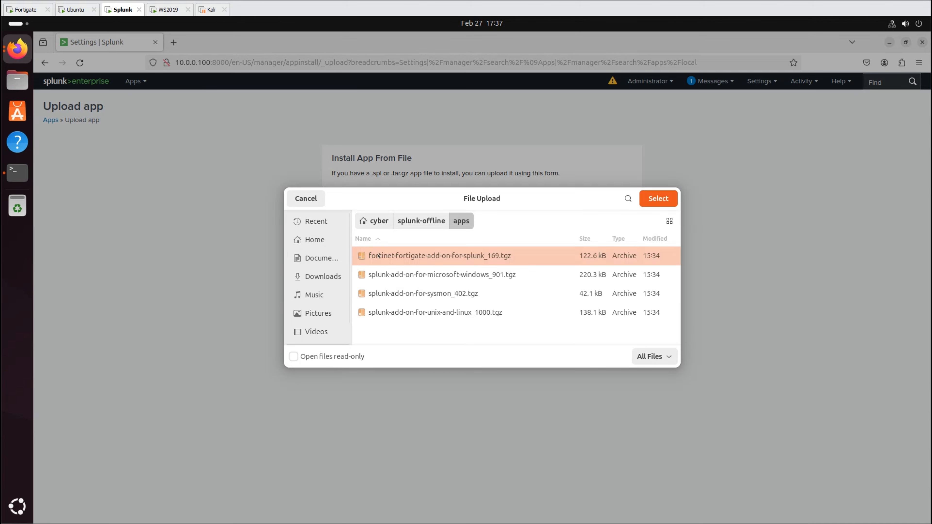
pyautogui.doubleClick(378, 255)
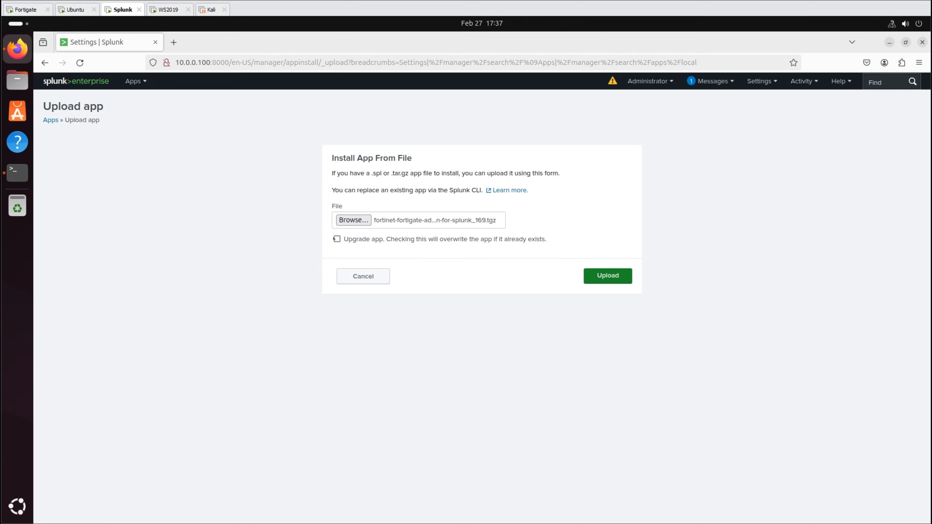
pyautogui.click(336, 239)
pyautogui.click(608, 275)
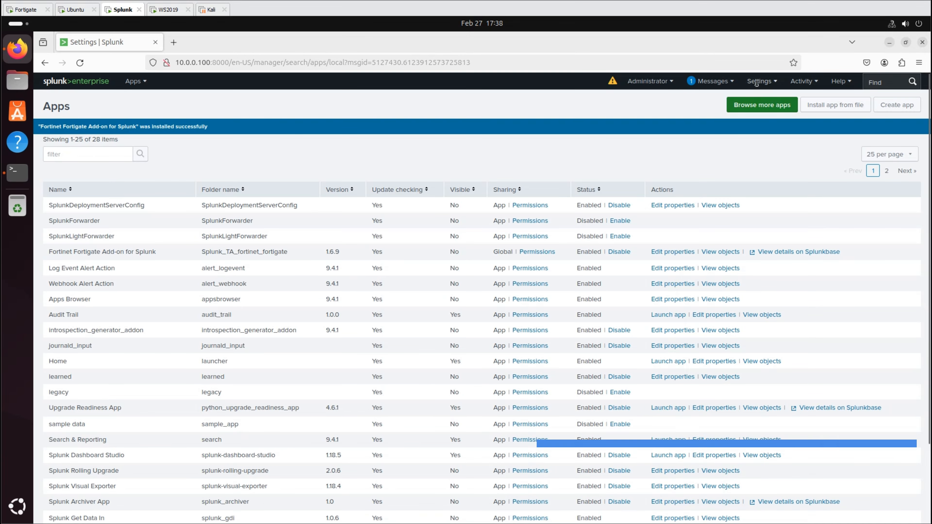
# - Start a new local UDP data input on port 5514
pyautogui.click(759, 81)
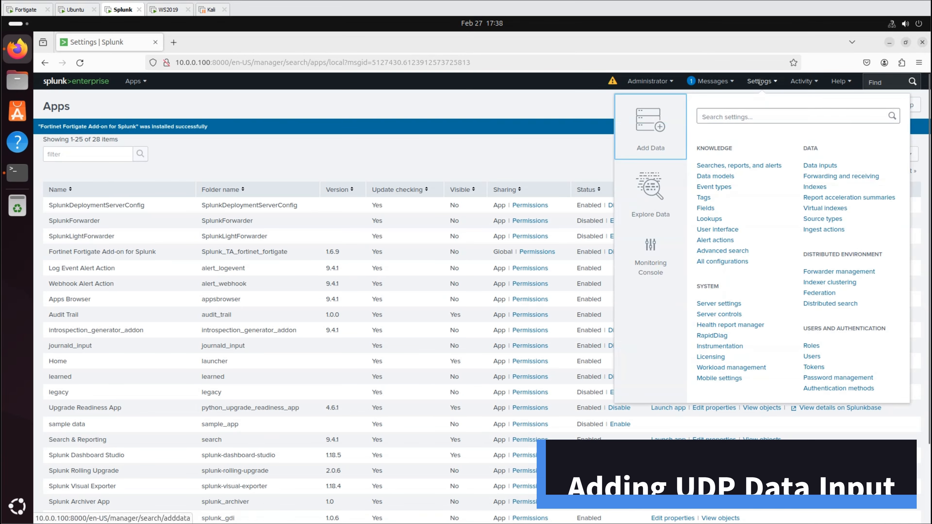
pyautogui.click(819, 165)
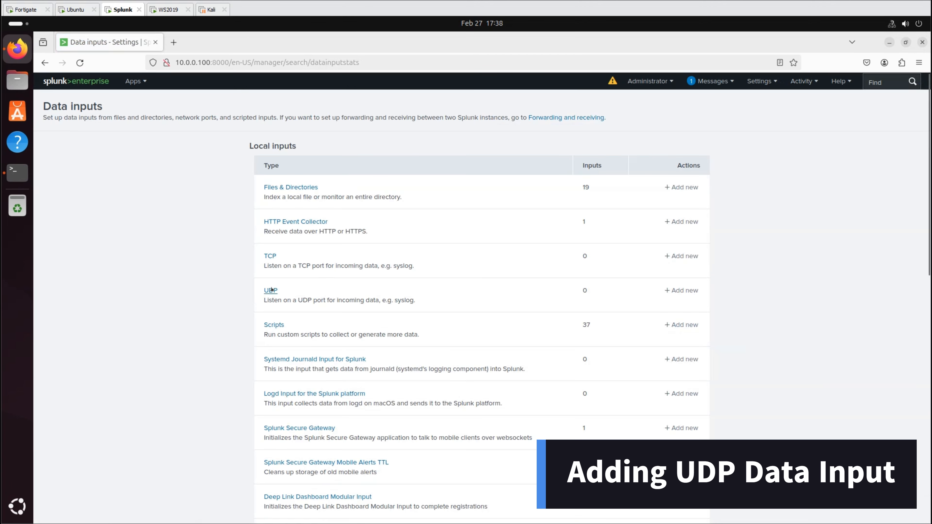
pyautogui.click(272, 290)
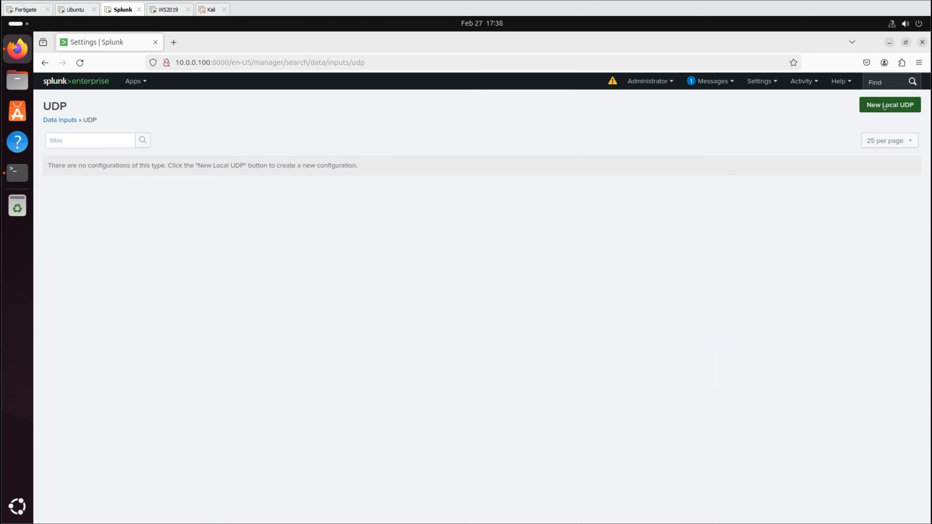
pyautogui.click(884, 105)
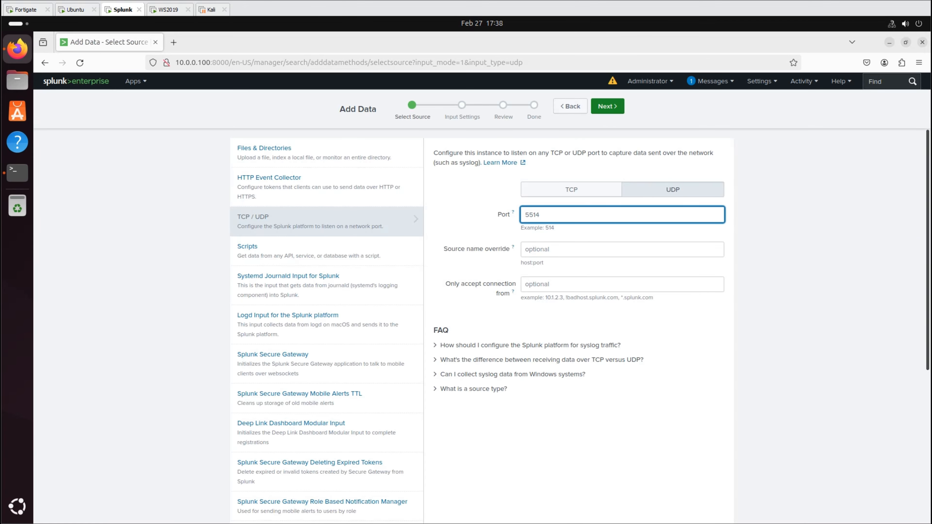
pyautogui.click(597, 106)
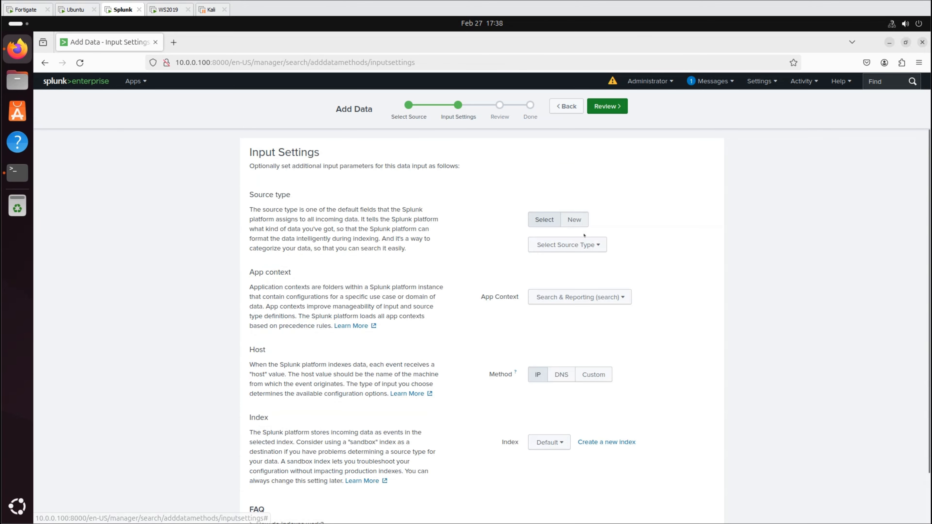
# - Give the UDP input the fortigate_log source type, submit it, and restart Splunk
pyautogui.click(568, 245)
pyautogui.write('fortigate_log')
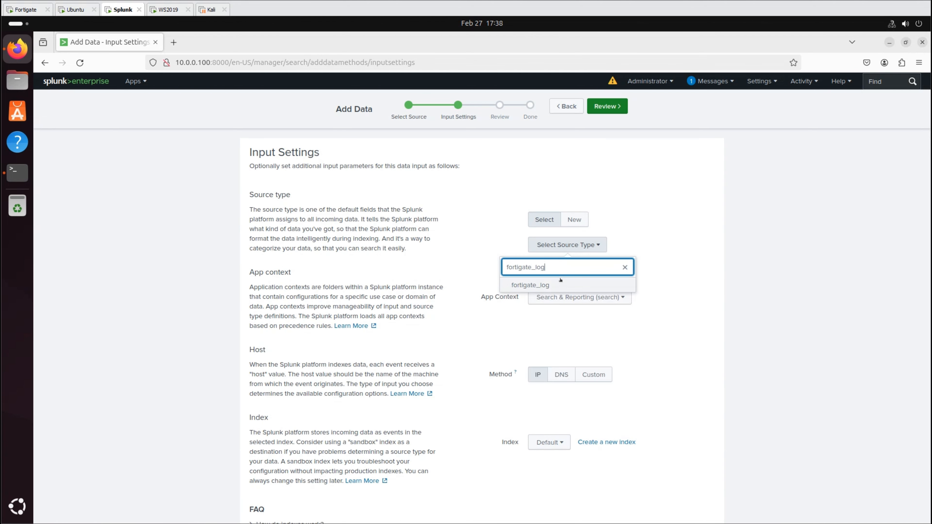
pyautogui.click(531, 285)
pyautogui.scroll(-2, 663, 284)
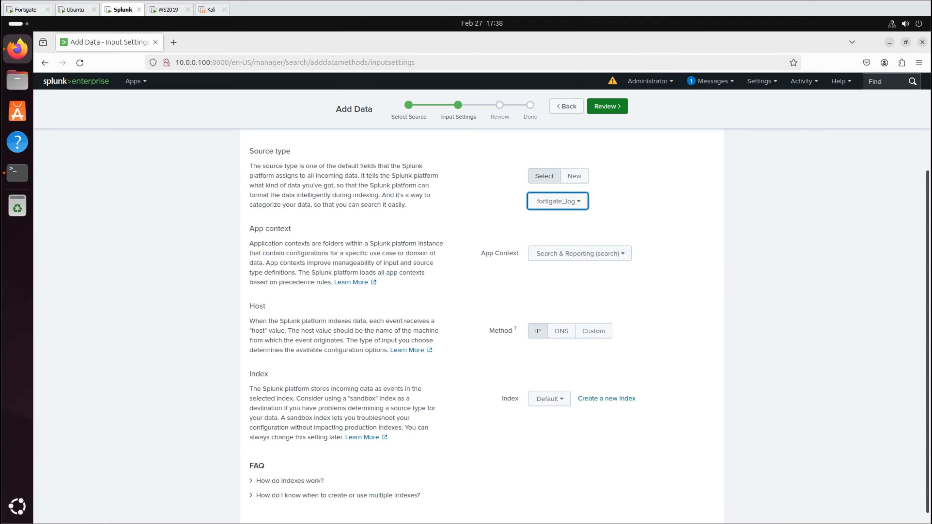
pyautogui.click(611, 106)
pyautogui.click(611, 105)
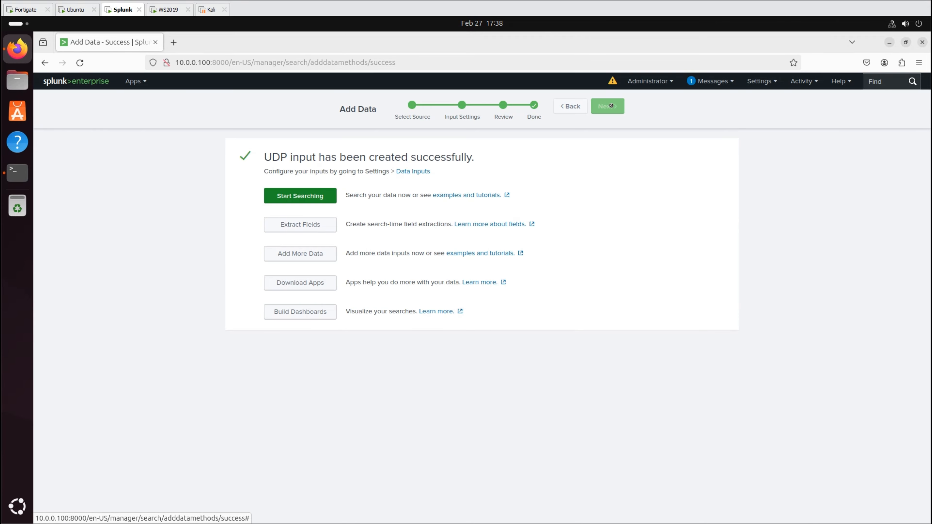
pyautogui.write('cd /opt/splunk/bin ./splunk restart')
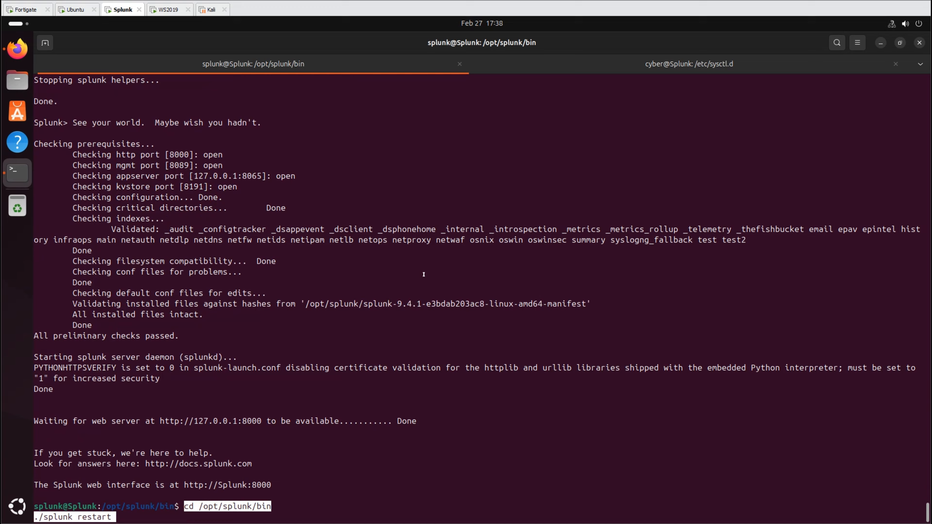
pyautogui.press('Return')
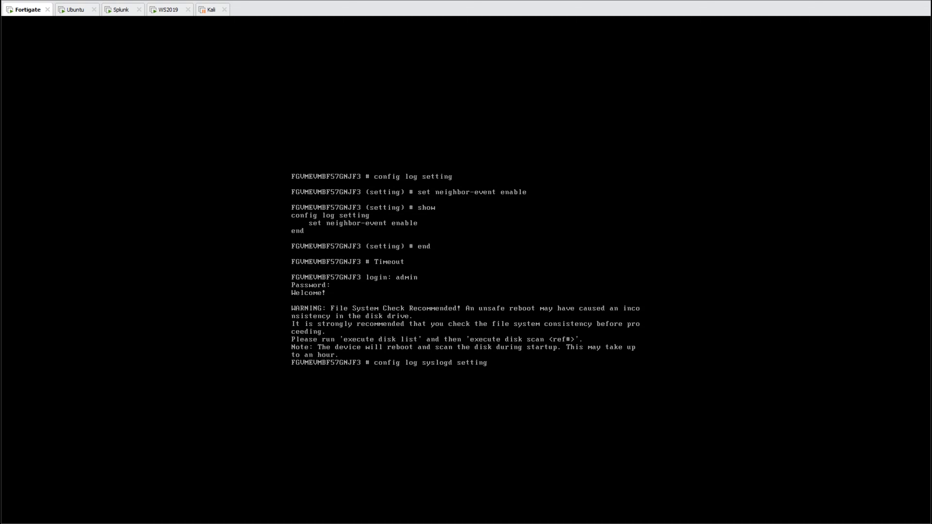
# - Set the FortiGate syslogd port to 5514, review it with show, and confirm the non-default port
pyautogui.press('Return')
pyautogui.write('set')
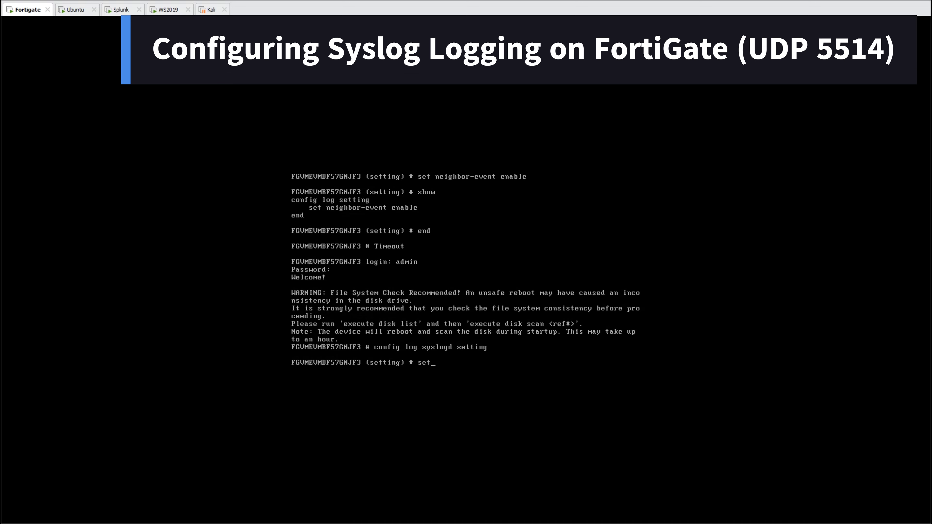
pyautogui.write(' port 5514')
pyautogui.press('Return')
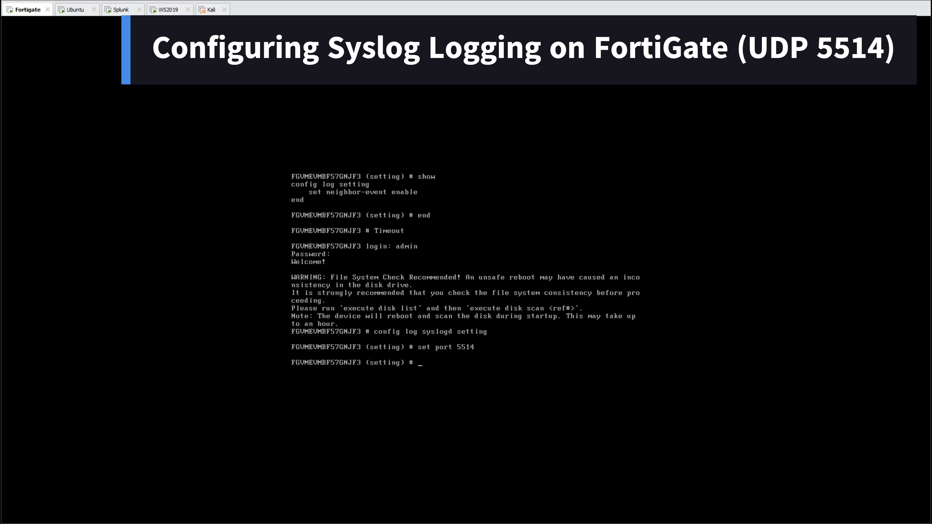
pyautogui.write('show')
pyautogui.press('Return')
pyautogui.write('en')
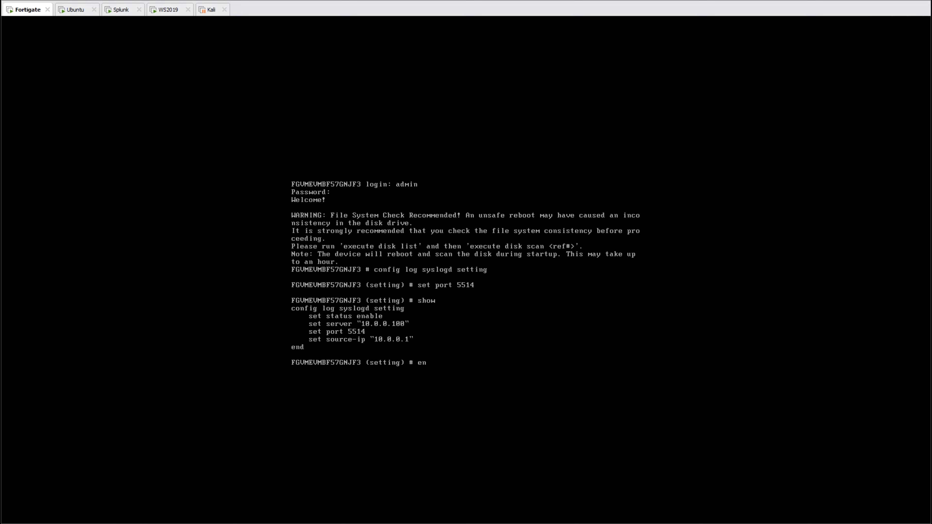
pyautogui.write('d')
pyautogui.press('Return')
pyautogui.write('y')
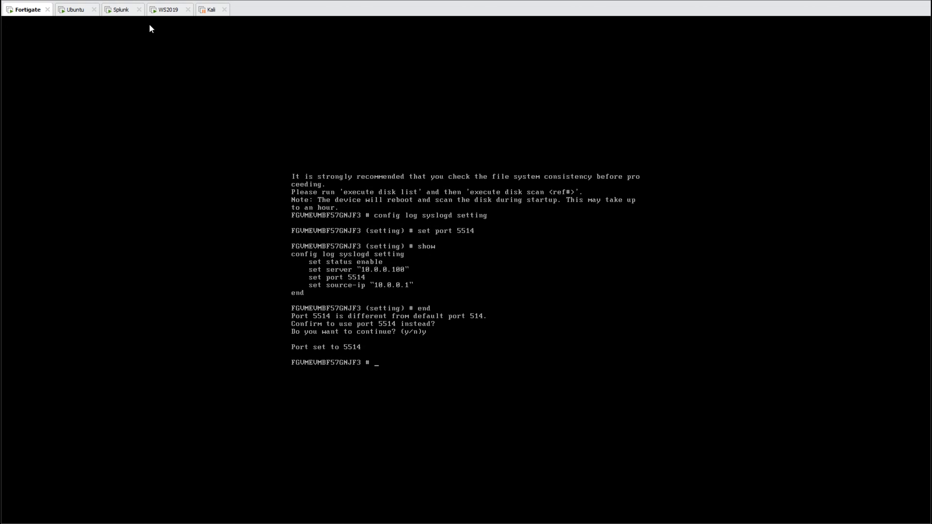
pyautogui.click(121, 9)
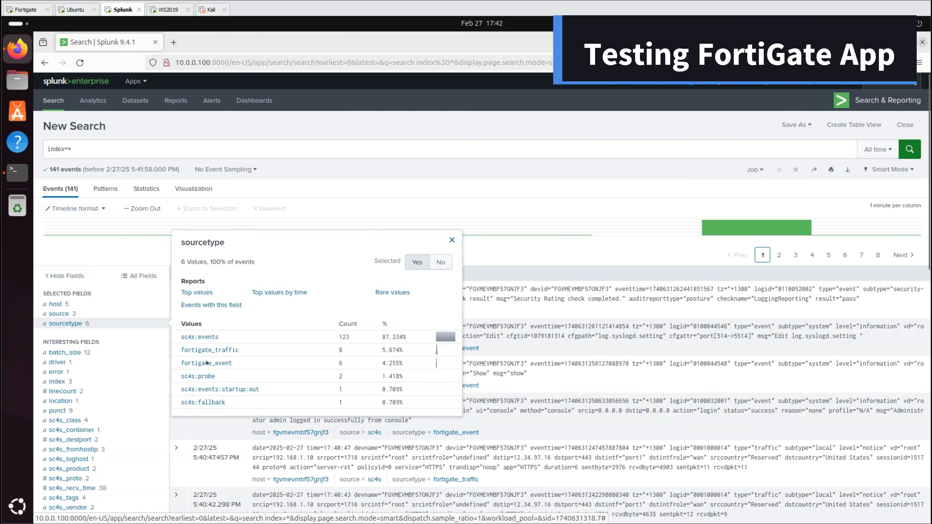
# - Filter the index=* results to the fortigate_event, then fortigate_traffic source types
pyautogui.click(206, 363)
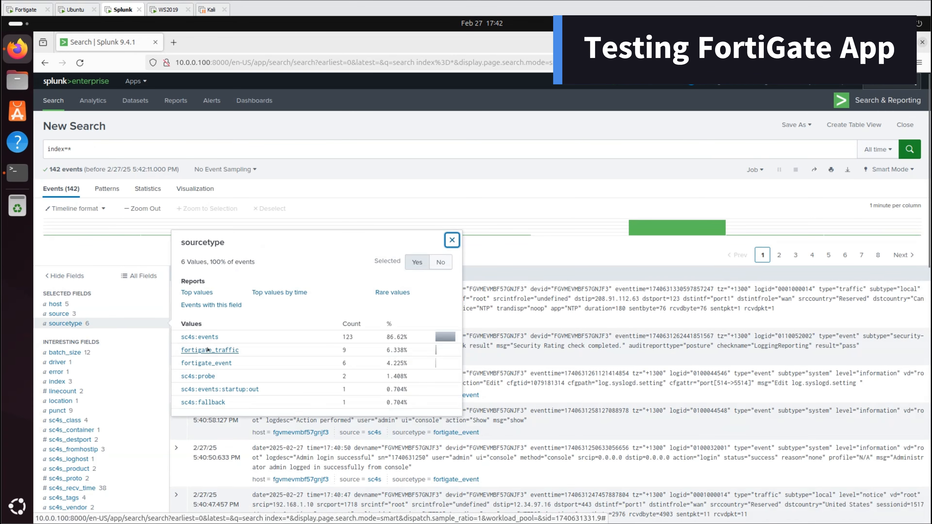
pyautogui.click(209, 351)
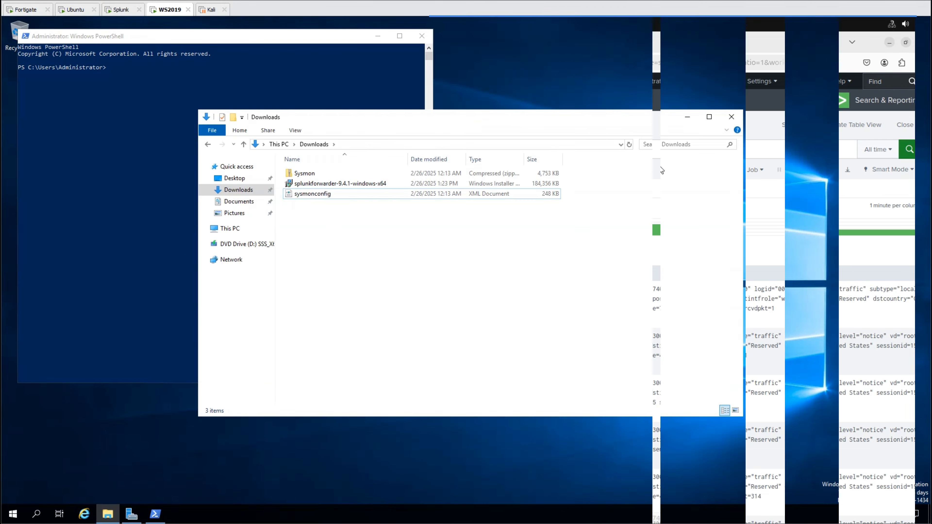
# - Extract the Sysmon zip into Downloads\Sysmon and move sysmonconfig into that folder
pyautogui.click(298, 173)
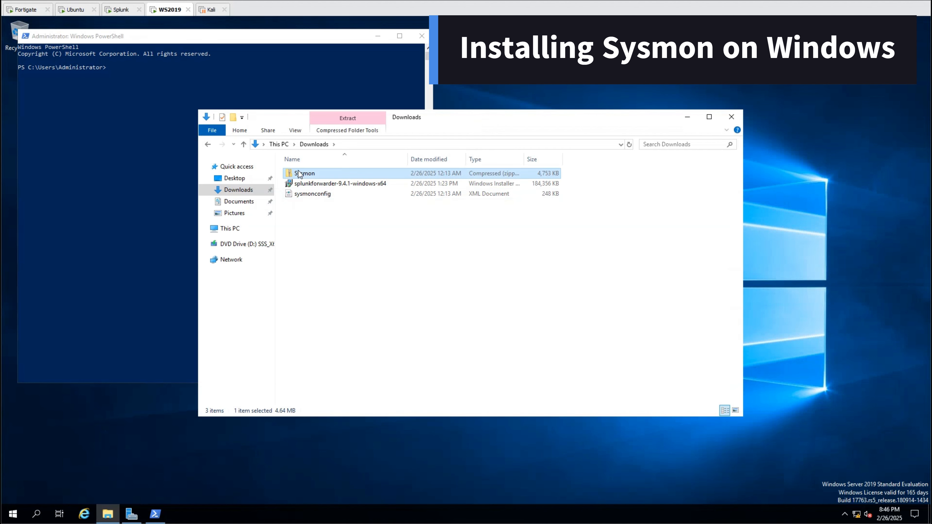
pyautogui.rightClick(298, 172)
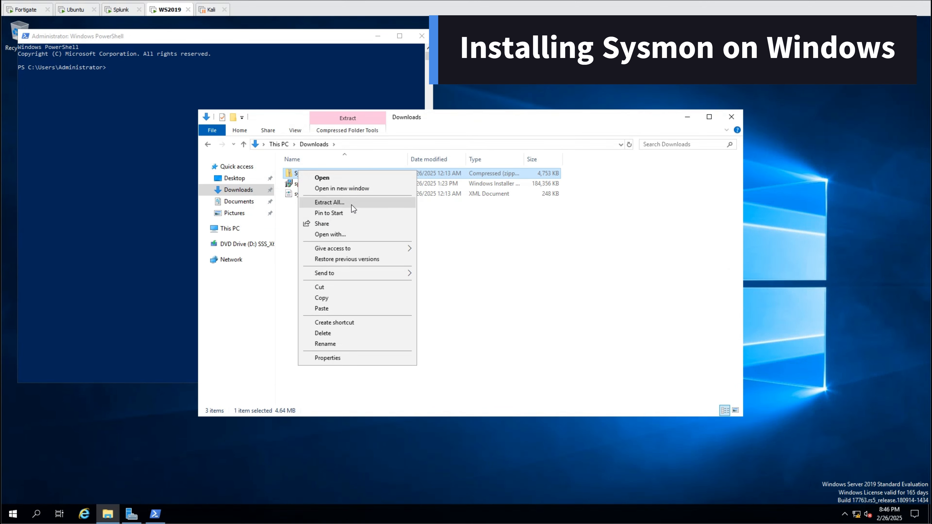
pyautogui.click(329, 202)
pyautogui.click(558, 358)
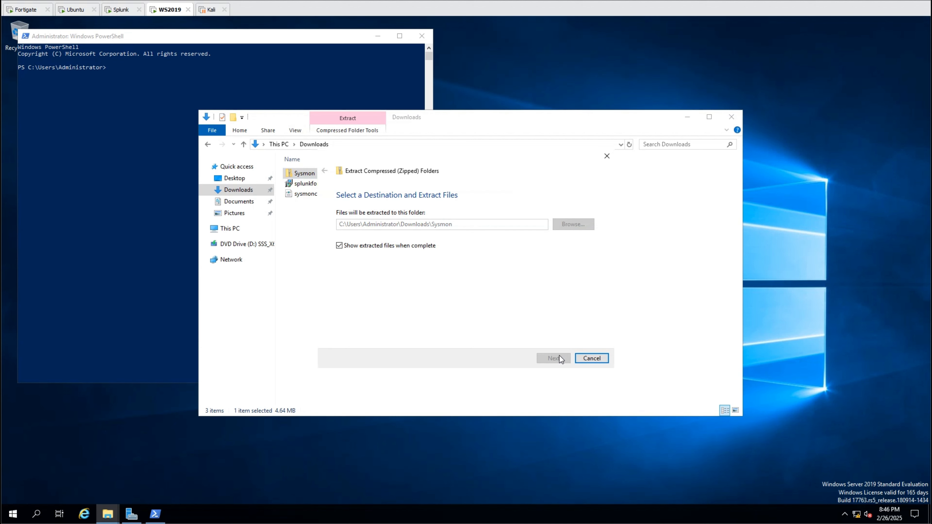
pyautogui.moveTo(394, 132); pyautogui.dragTo(511, 137)
pyautogui.moveTo(309, 193); pyautogui.dragTo(777, 356)
# - In PowerShell, go to Downloads/Sysmon and install Sysmon64 with sysmonconfig.xml
pyautogui.click(89, 124)
pyautogui.click(243, 142)
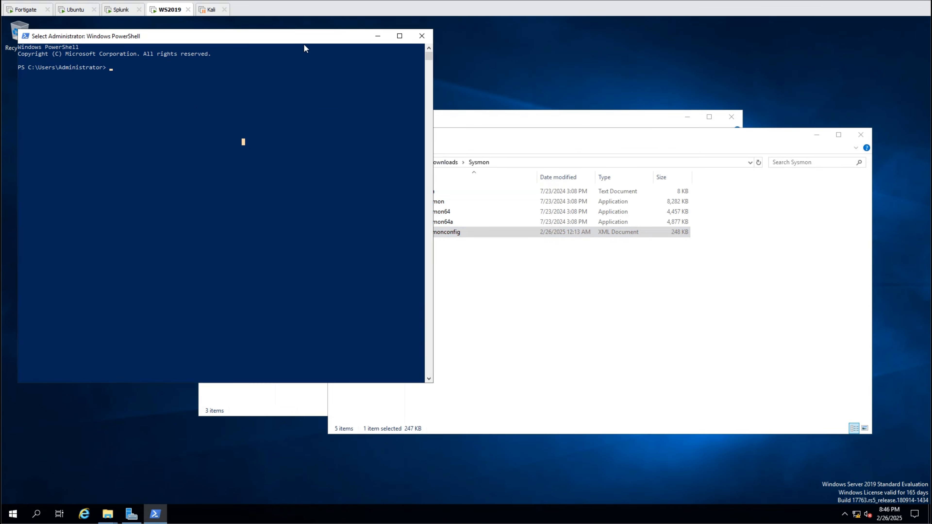
pyautogui.click(406, 42)
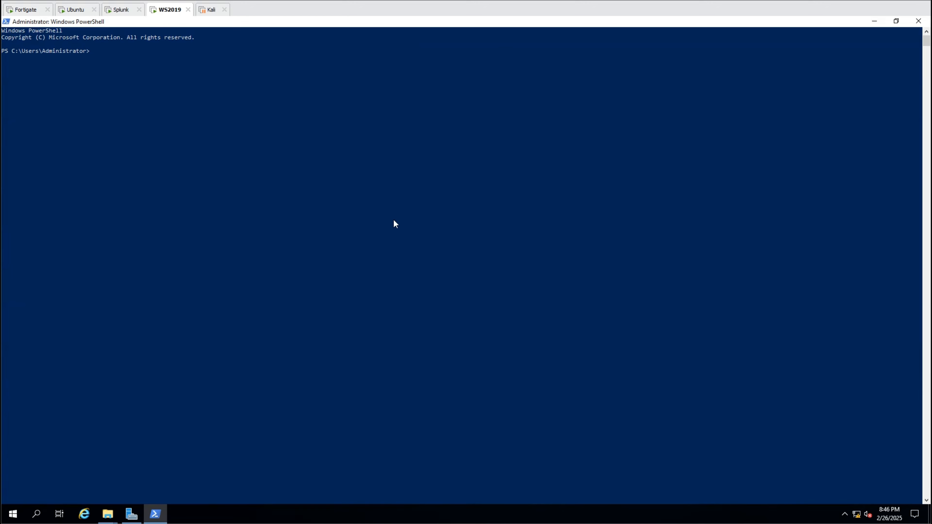
pyautogui.write('cd Downloads/Sysmon')
pyautogui.press('Return')
pyautogui.click(618, 259)
pyautogui.write('ls')
pyautogui.press('Return')
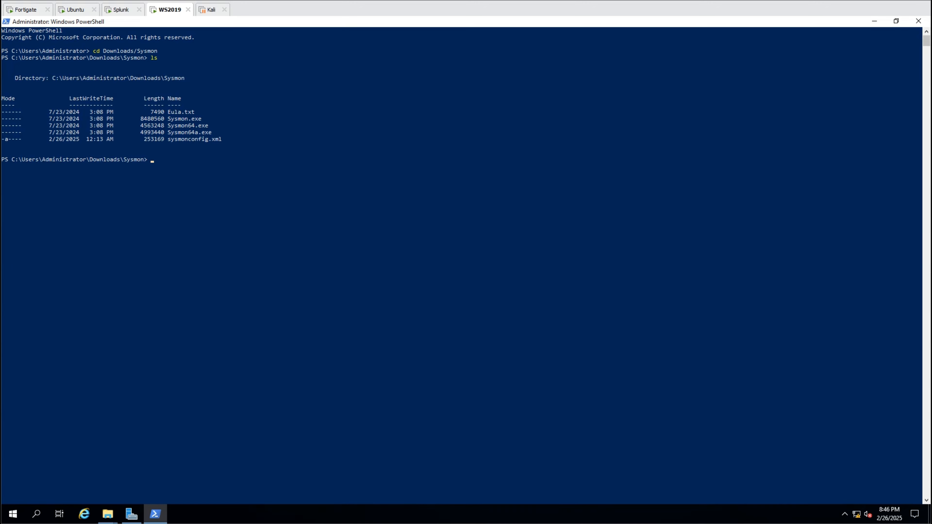
pyautogui.rightClick(567, 257)
pyautogui.press('Return')
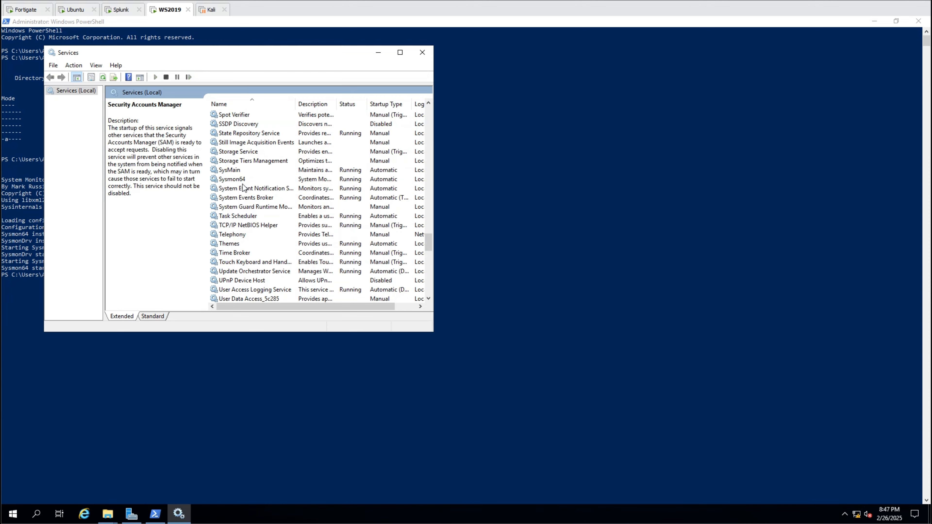
# - Confirm the Sysmon64 service is running and its events appear in Event Viewer
pyautogui.click(244, 188)
pyautogui.click(243, 180)
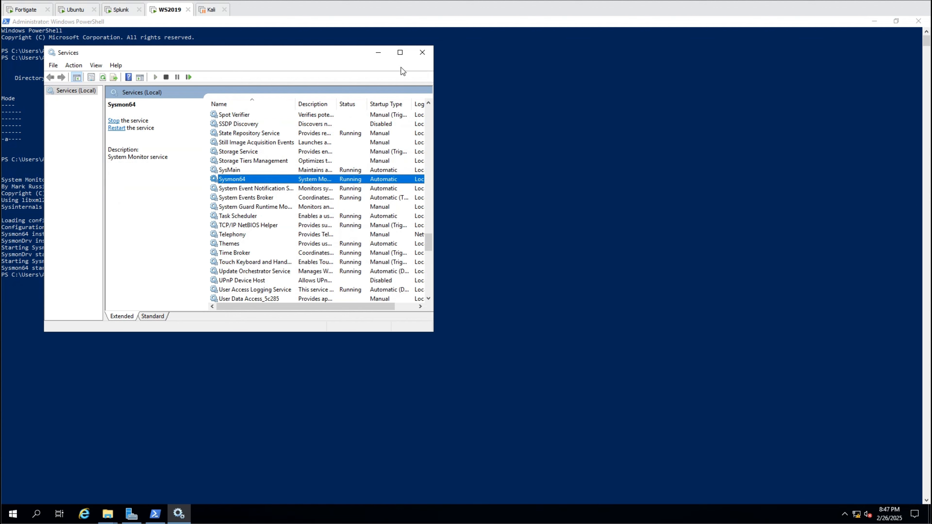
pyautogui.click(379, 53)
pyautogui.click(13, 513)
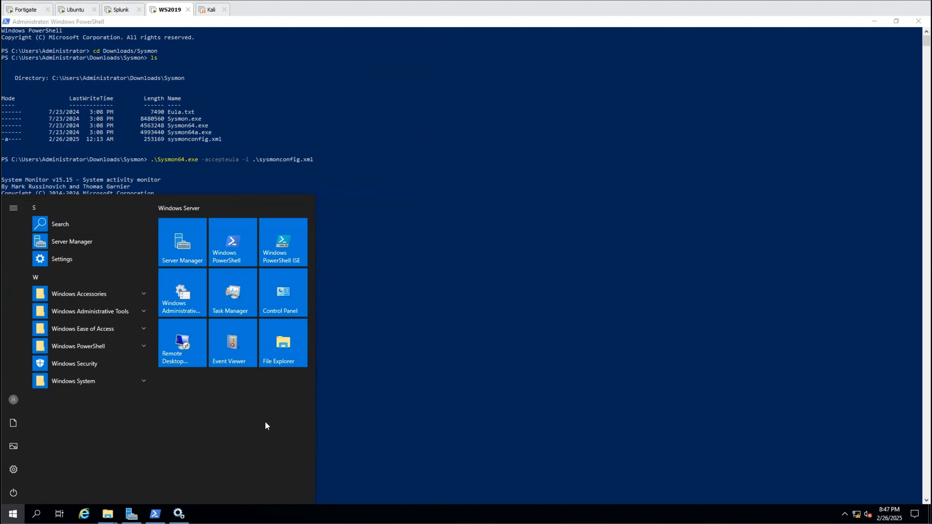
pyautogui.click(243, 359)
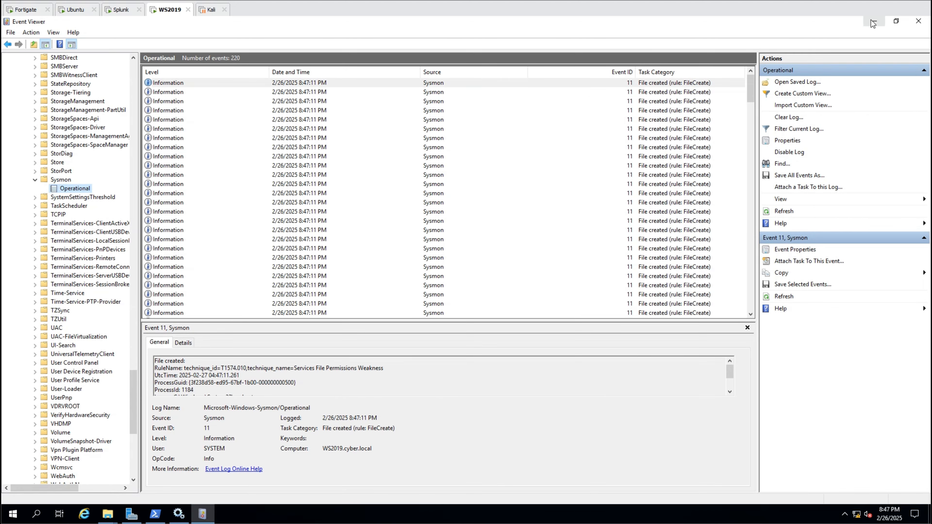
pyautogui.click(874, 20)
pyautogui.click(859, 43)
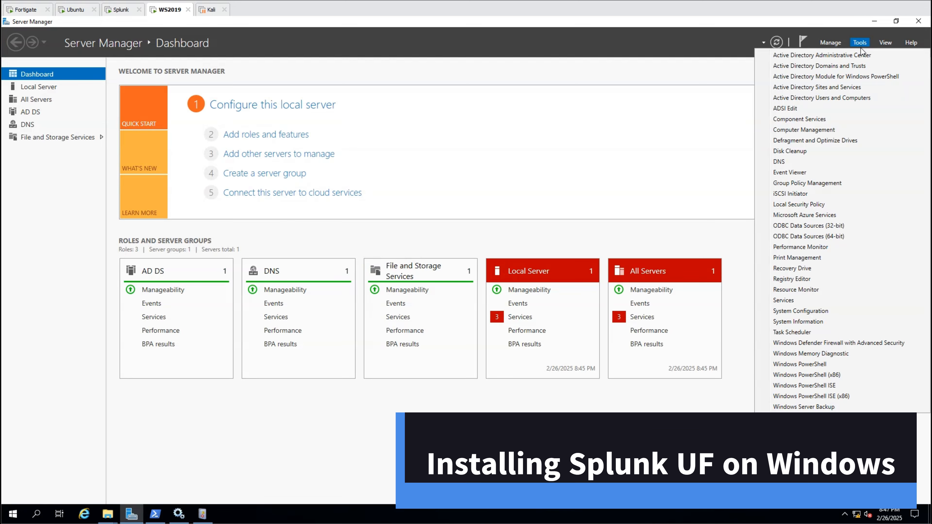
# - Create a new user with logon name splunk in the Users container
pyautogui.click(834, 99)
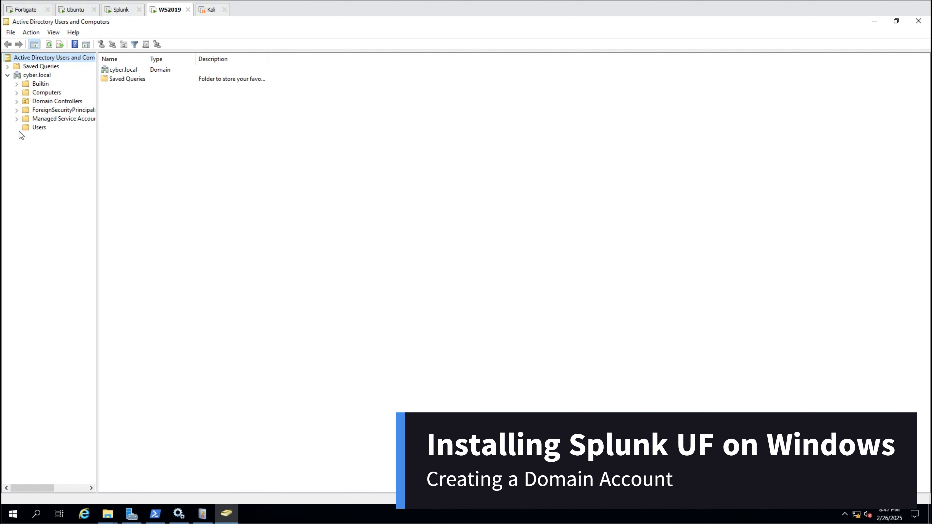
pyautogui.click(28, 129)
pyautogui.rightClick(28, 129)
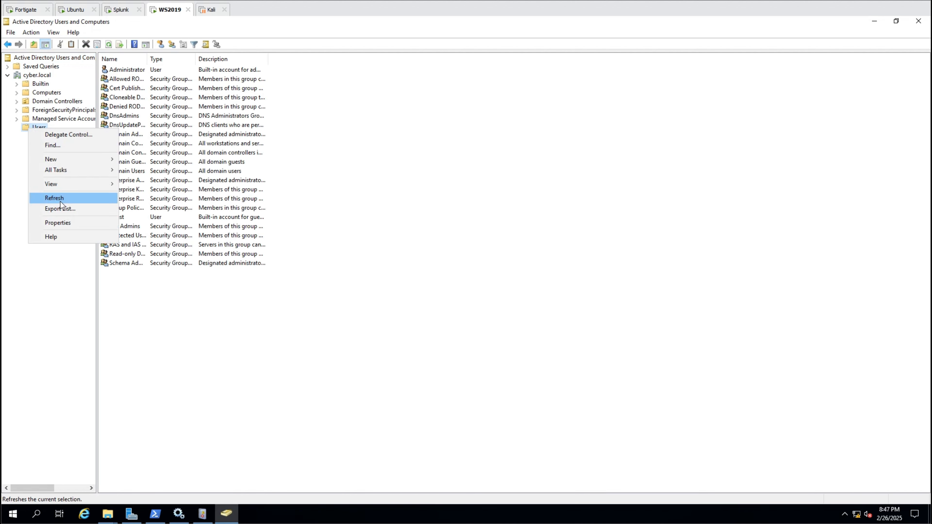
pyautogui.moveTo(65, 159)
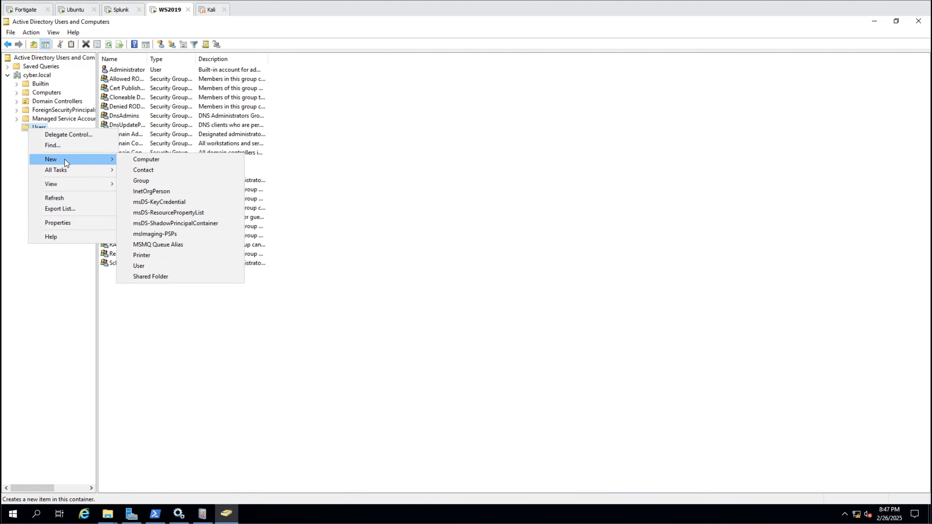
pyautogui.click(149, 264)
pyautogui.write('splunk')
pyautogui.click(62, 134)
pyautogui.write('splunk')
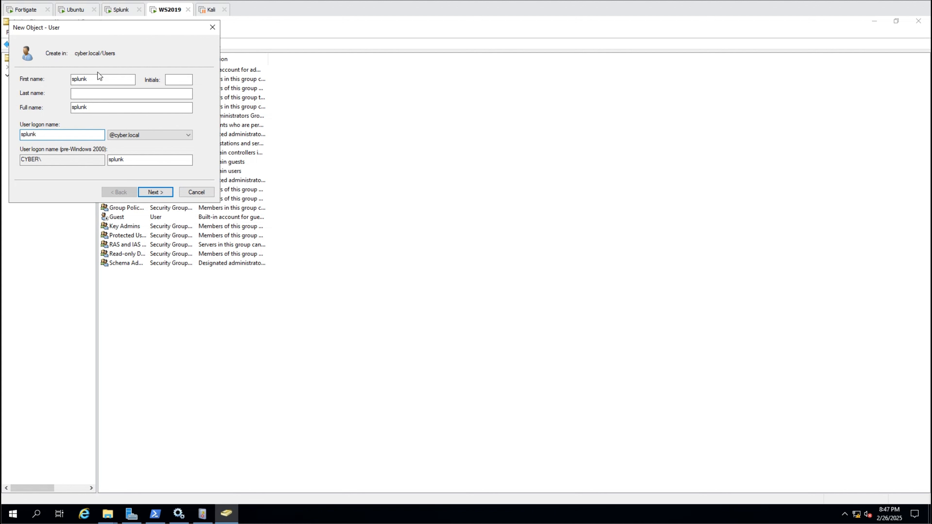
pyautogui.click(154, 192)
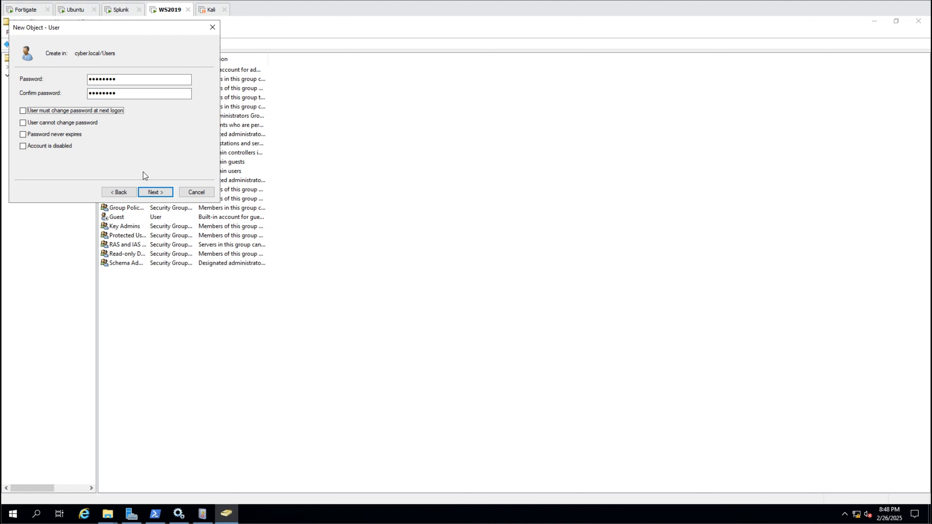
pyautogui.click(155, 192)
pyautogui.click(148, 195)
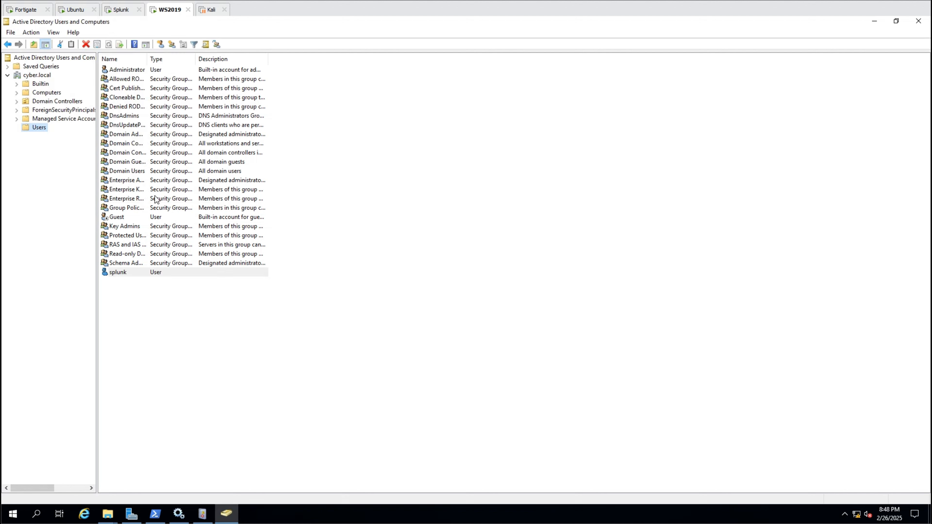
# - Add the splunk user to the Event Log Readers group and apply
pyautogui.rightClick(137, 270)
pyautogui.click(170, 403)
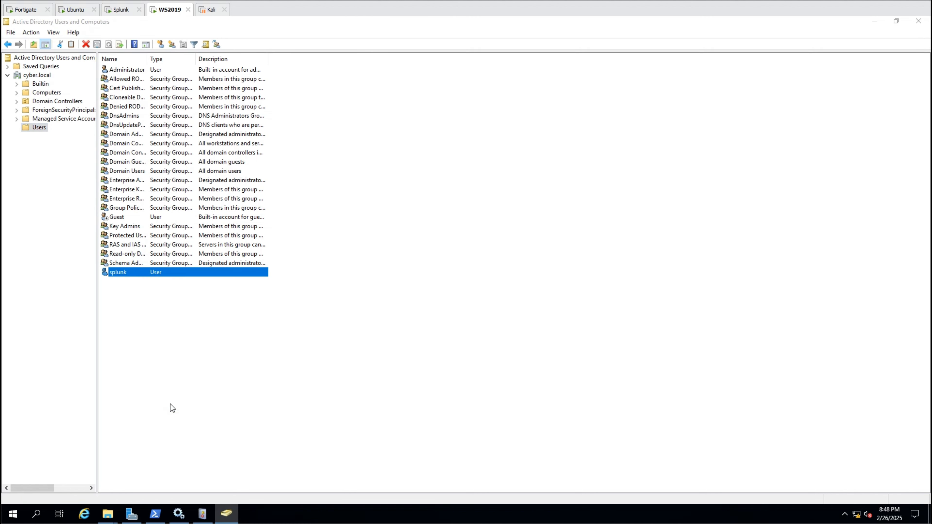
pyautogui.click(396, 169)
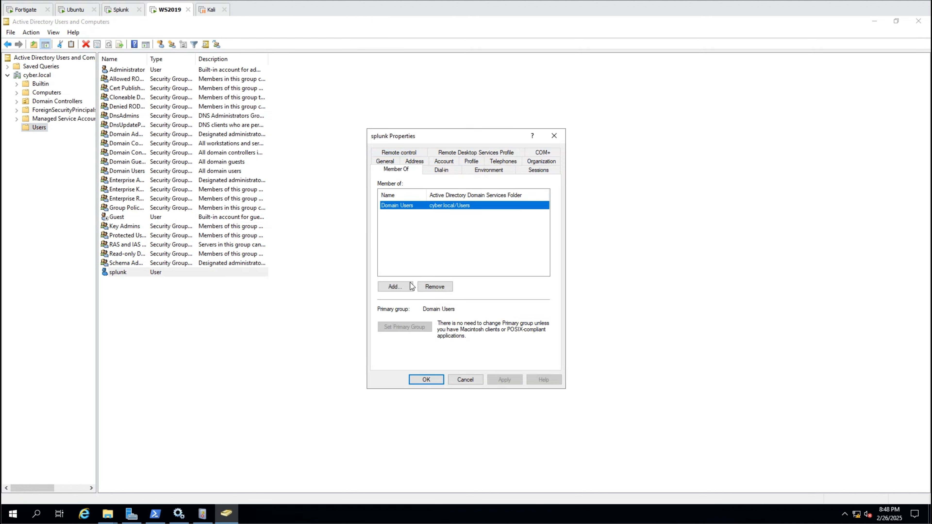
pyautogui.click(400, 286)
pyautogui.write('Event Log Readers')
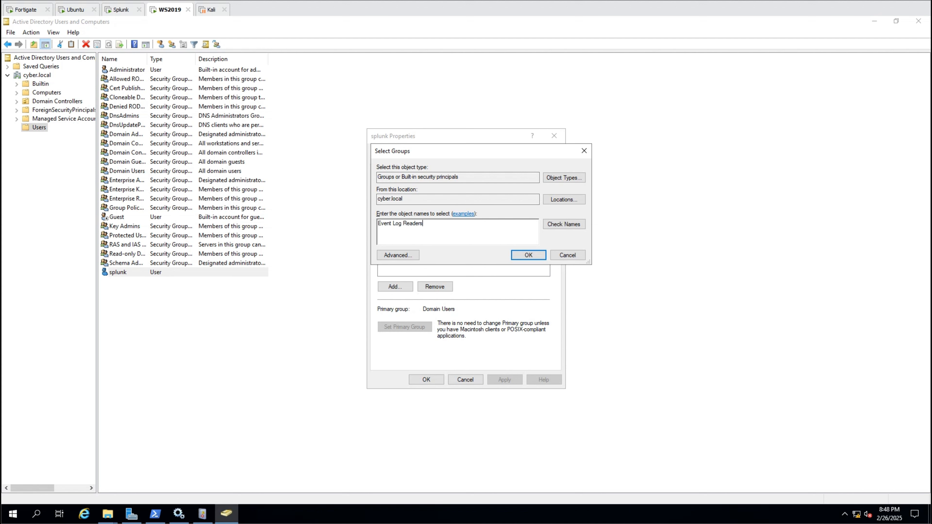
pyautogui.click(578, 225)
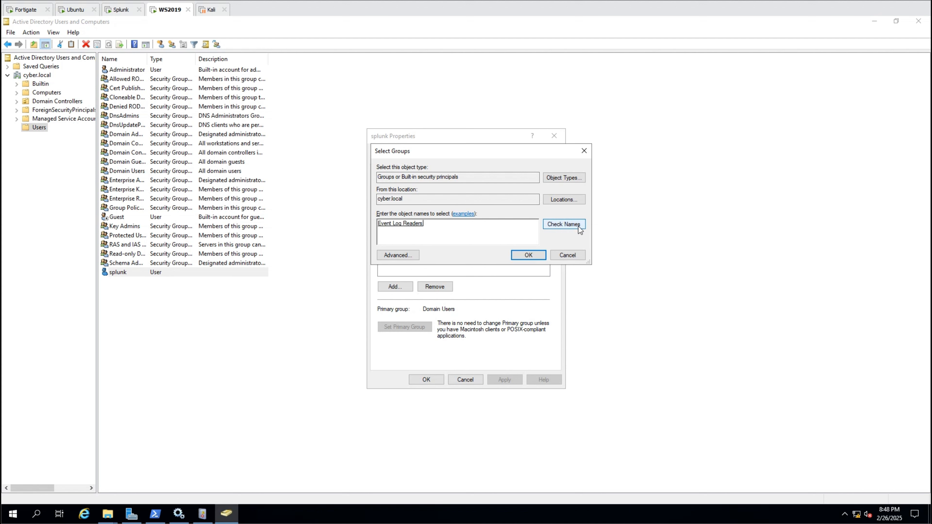
pyautogui.click(536, 255)
pyautogui.click(504, 380)
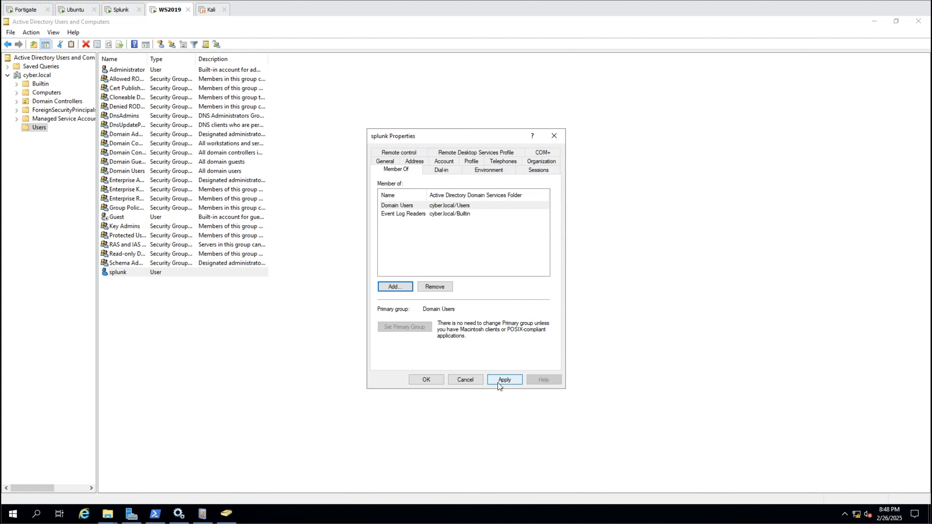
pyautogui.click(425, 379)
# - Launch the Local Group Policy Editor with gpedit.msc
pyautogui.press('super+r')
pyautogui.write('gpedit.msc')
pyautogui.press('Return')
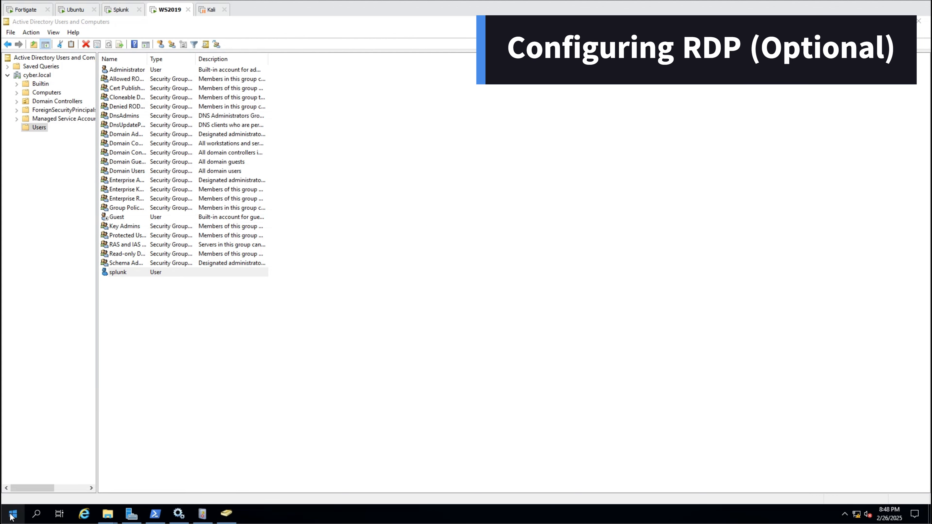
# - Go to Security Settings > Local Policies > User Rights Assignment
pyautogui.click(411, 99)
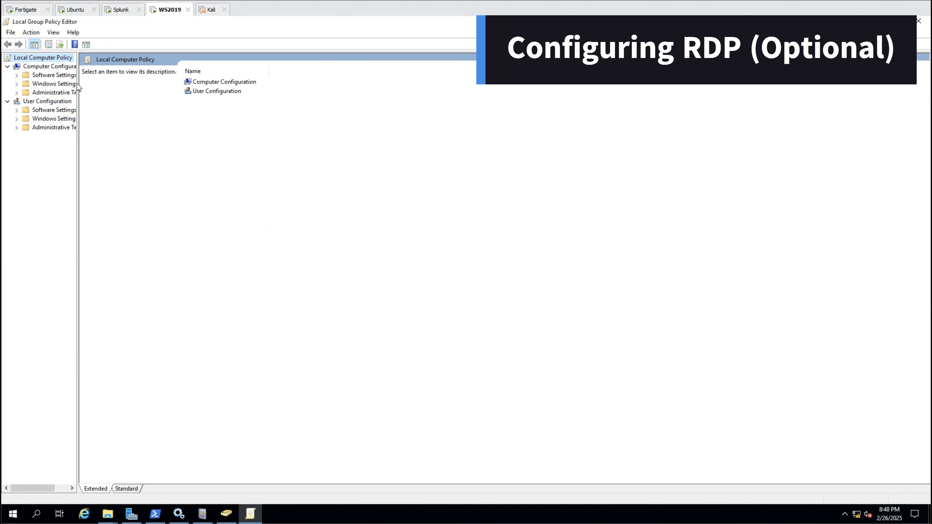
pyautogui.click(17, 84)
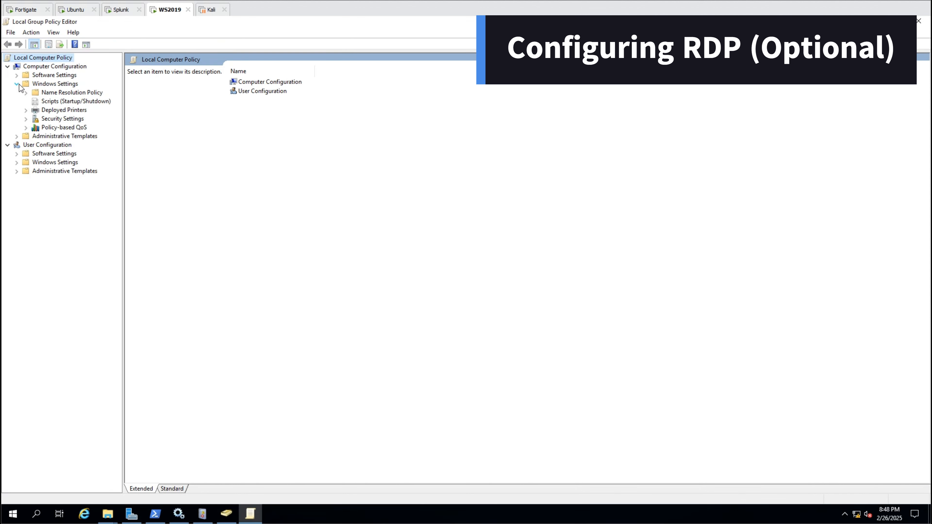
pyautogui.click(26, 118)
pyautogui.click(35, 136)
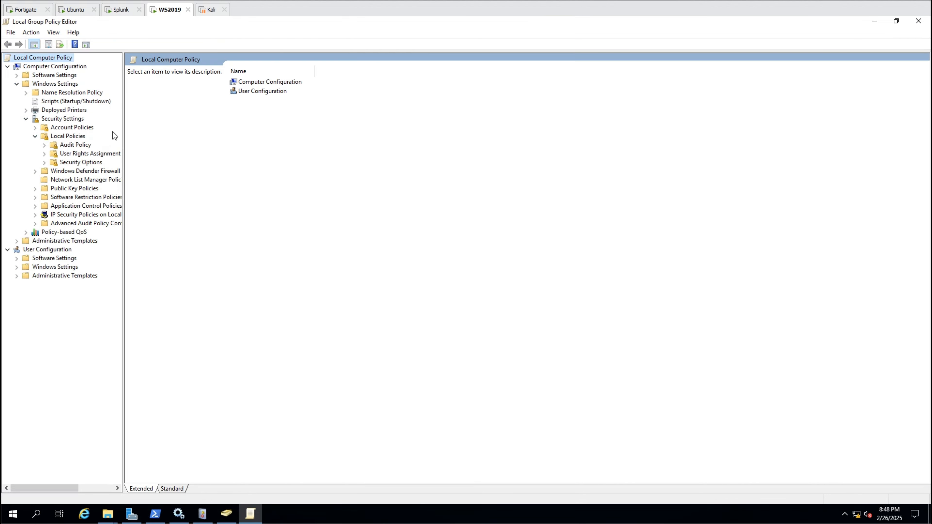
pyautogui.click(89, 153)
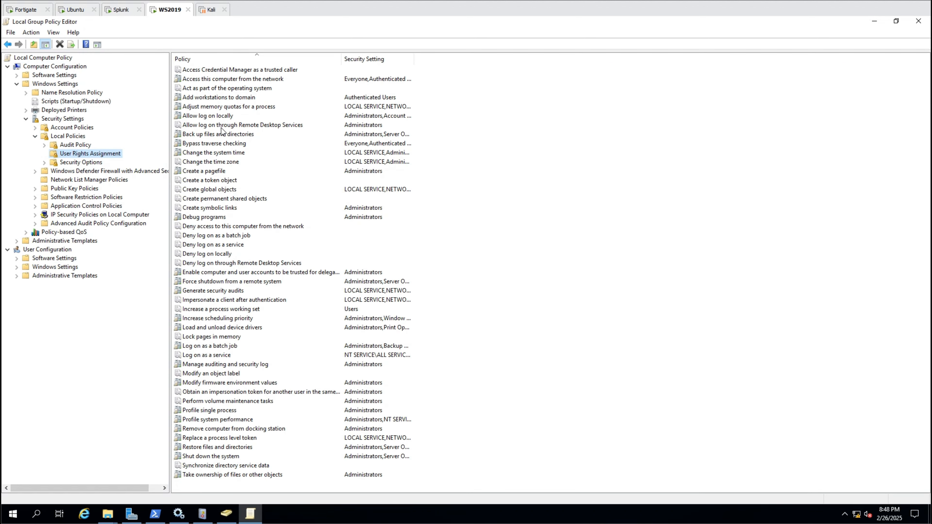
# - Add splunk to 'Allow log on through Remote Desktop Services' and apply
pyautogui.doubleClick(222, 124)
pyautogui.click(412, 298)
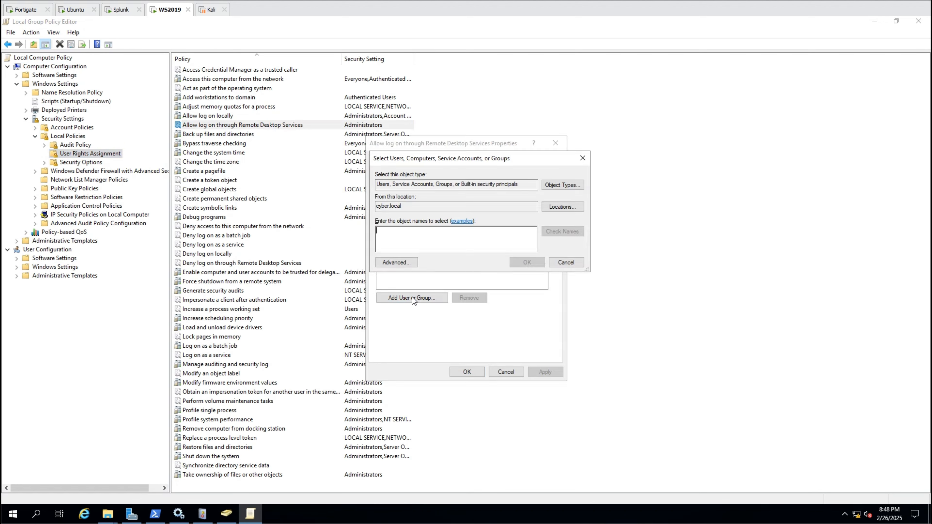
pyautogui.write('splunk')
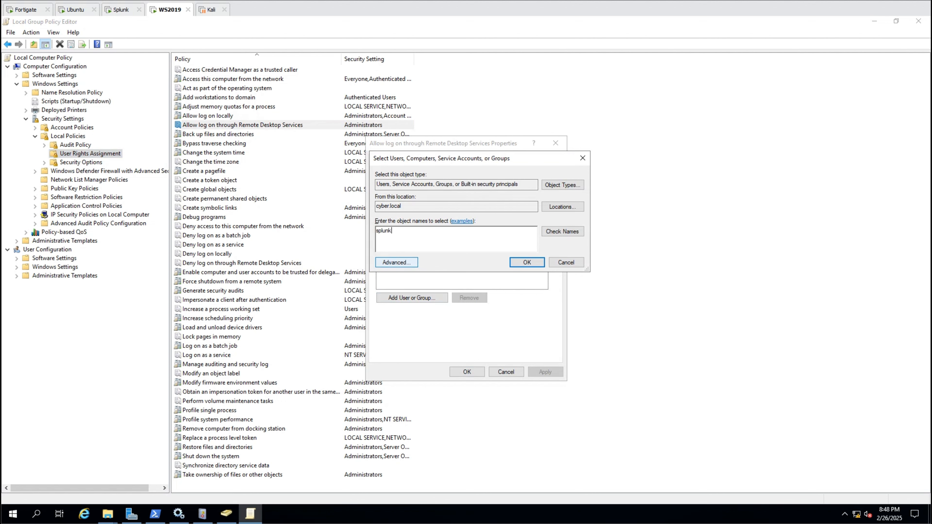
pyautogui.click(562, 234)
pyautogui.click(527, 262)
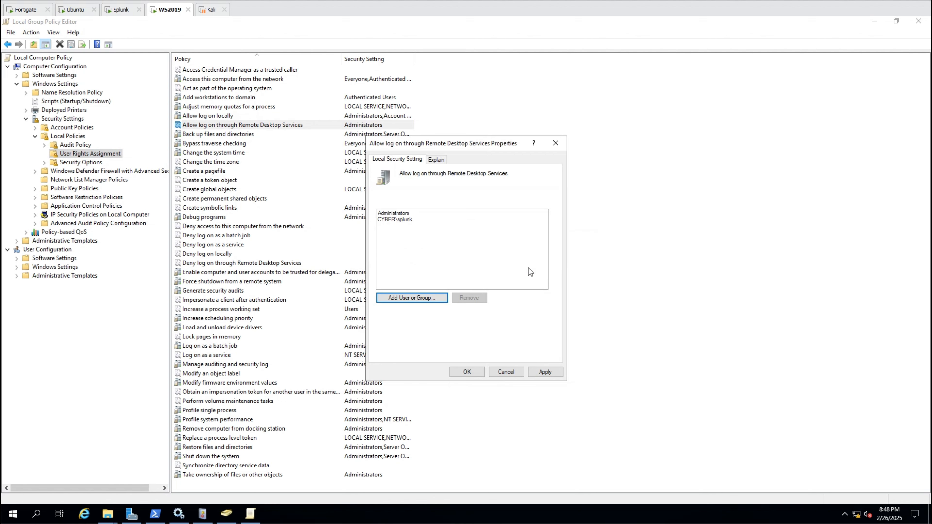
pyautogui.click(545, 372)
pyautogui.click(466, 371)
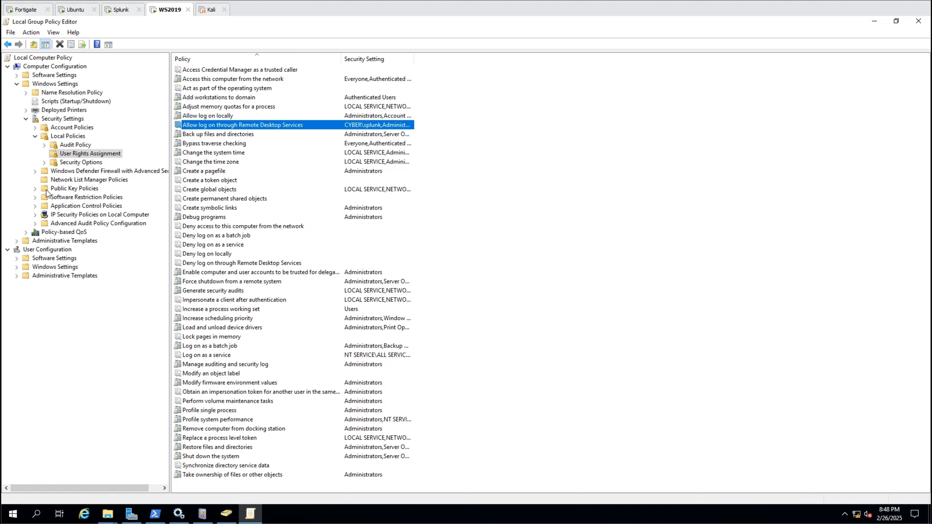
pyautogui.click(17, 241)
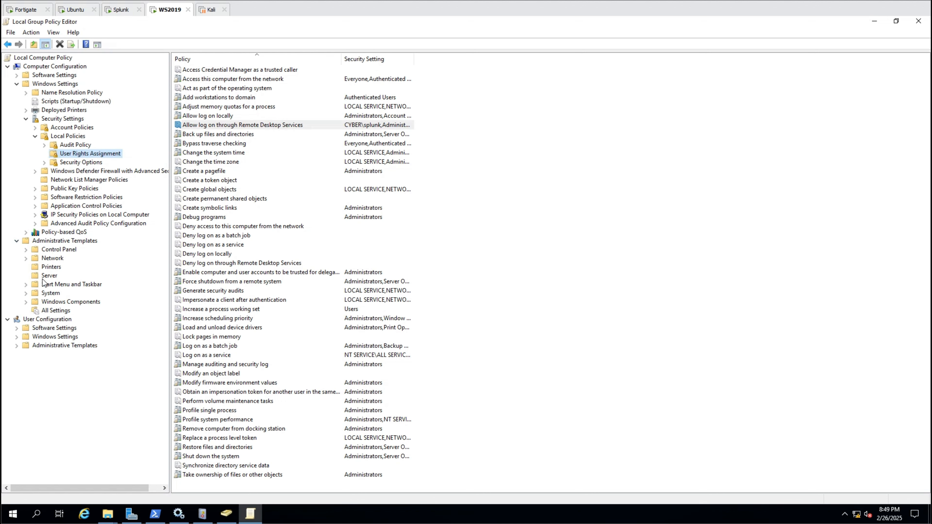
# - Enable the Session Host Connections policy allowing users to connect remotely
pyautogui.click(26, 301)
pyautogui.scroll(-8, 33, 319)
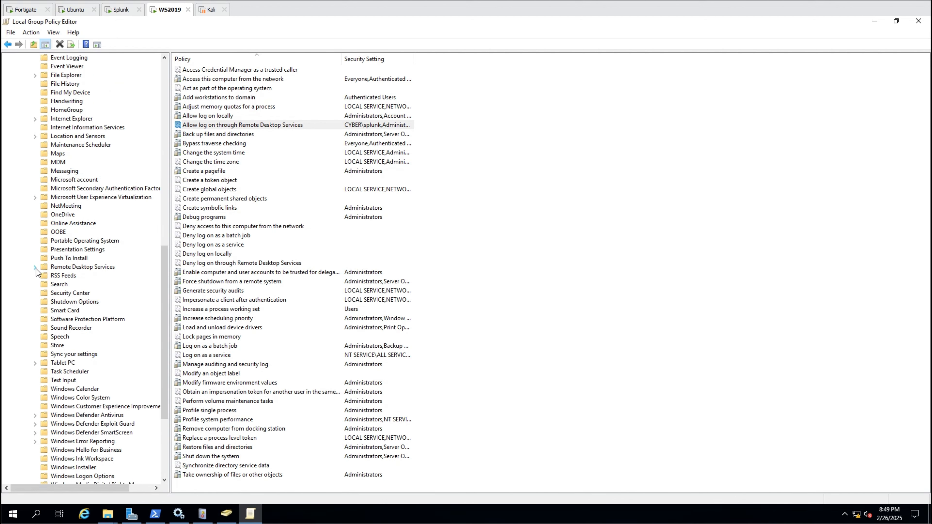
pyautogui.click(35, 266)
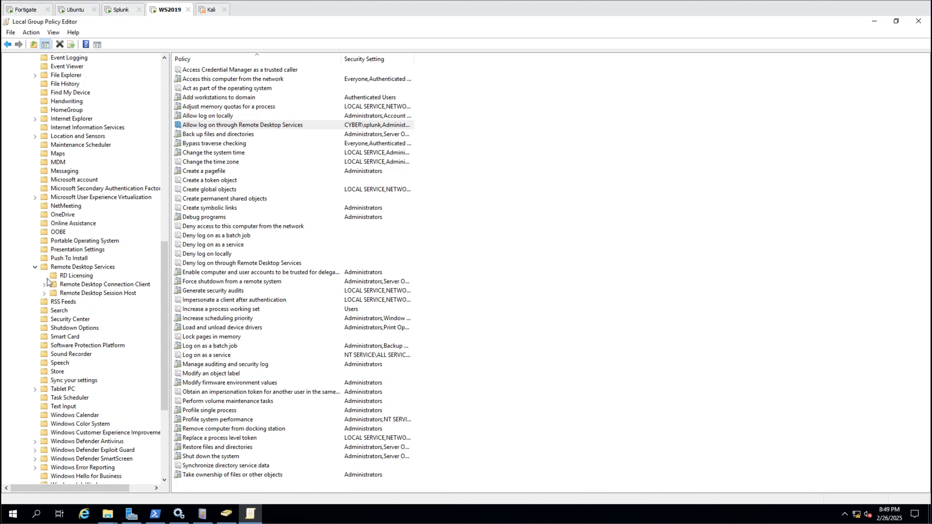
pyautogui.click(60, 293)
pyautogui.doubleClick(59, 296)
pyautogui.click(66, 312)
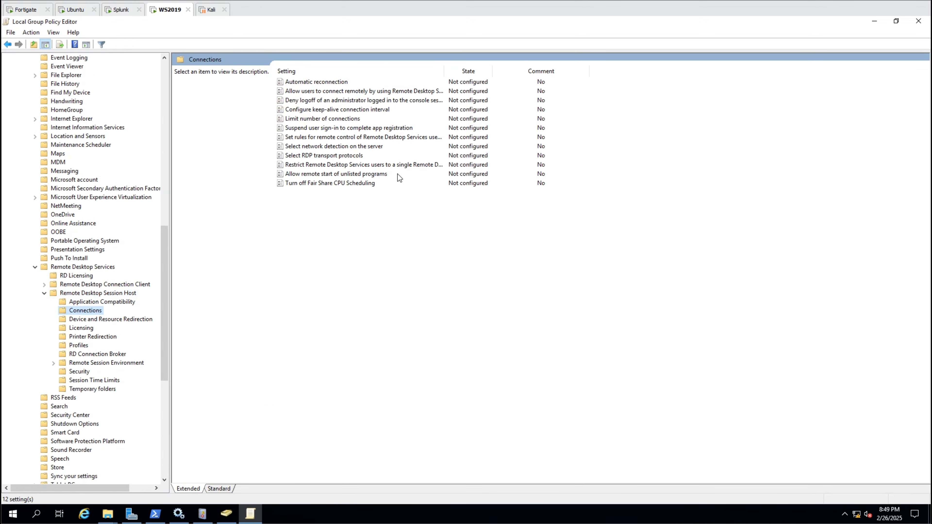
pyautogui.doubleClick(367, 91)
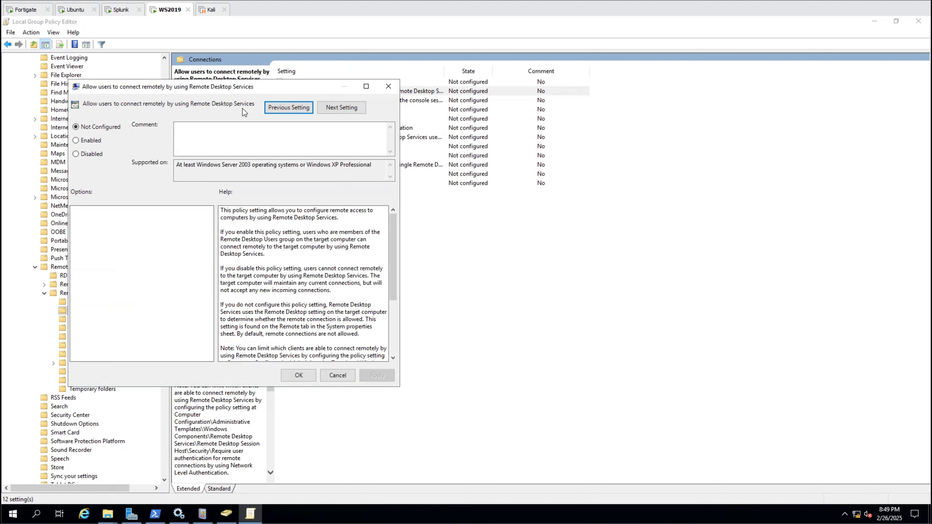
pyautogui.click(97, 142)
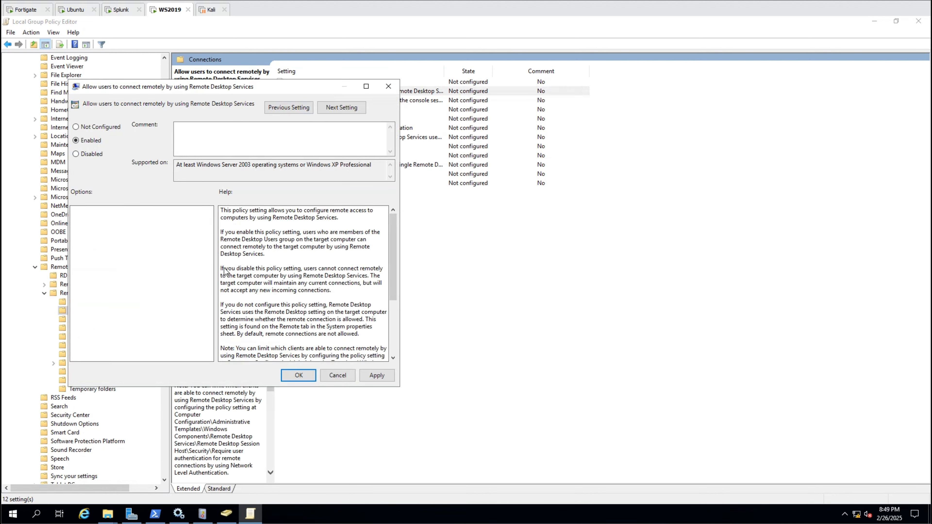
pyautogui.click(372, 379)
pyautogui.click(310, 376)
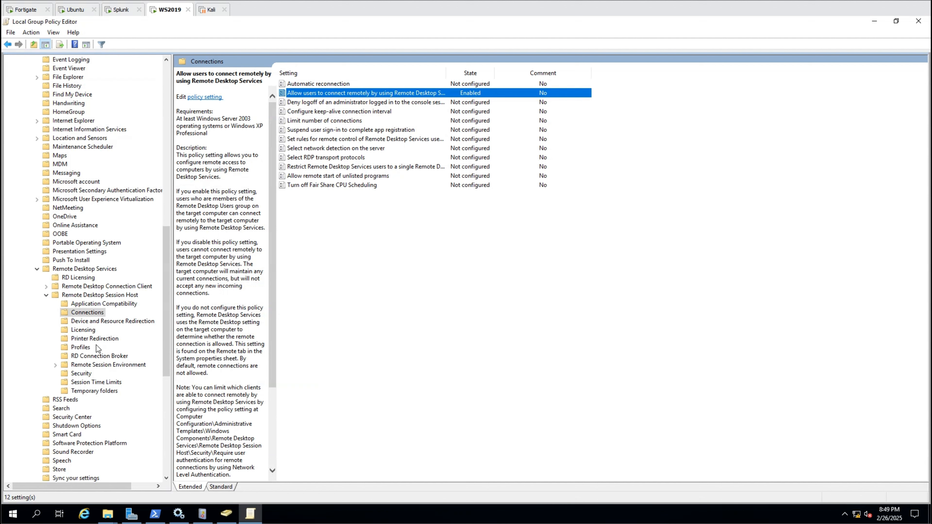
# - Enable the Security policy requiring Network Level Authentication for remote connections
pyautogui.click(78, 374)
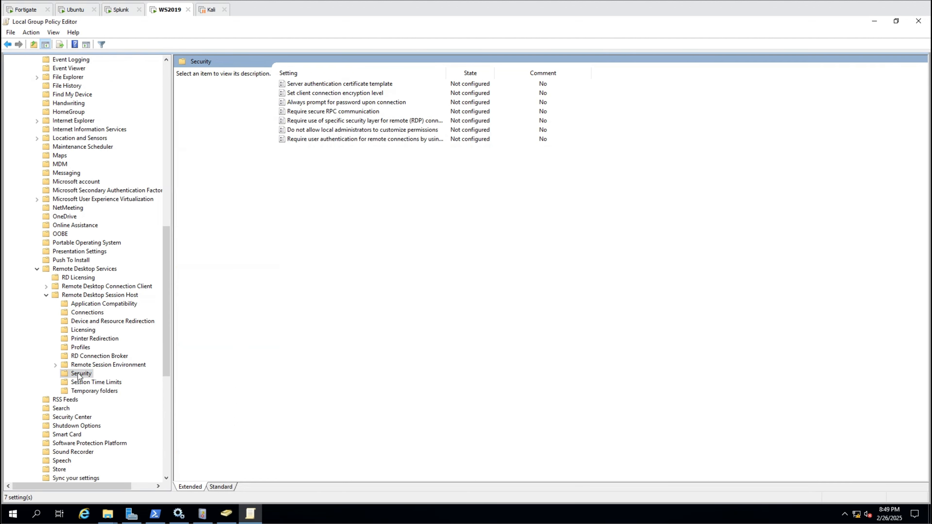
pyautogui.doubleClick(347, 139)
pyautogui.click(106, 165)
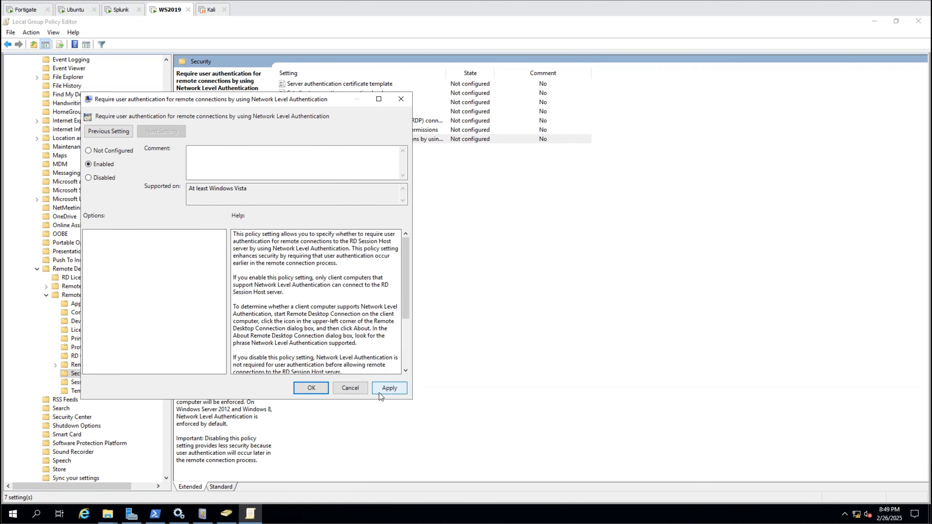
pyautogui.click(384, 392)
pyautogui.click(347, 391)
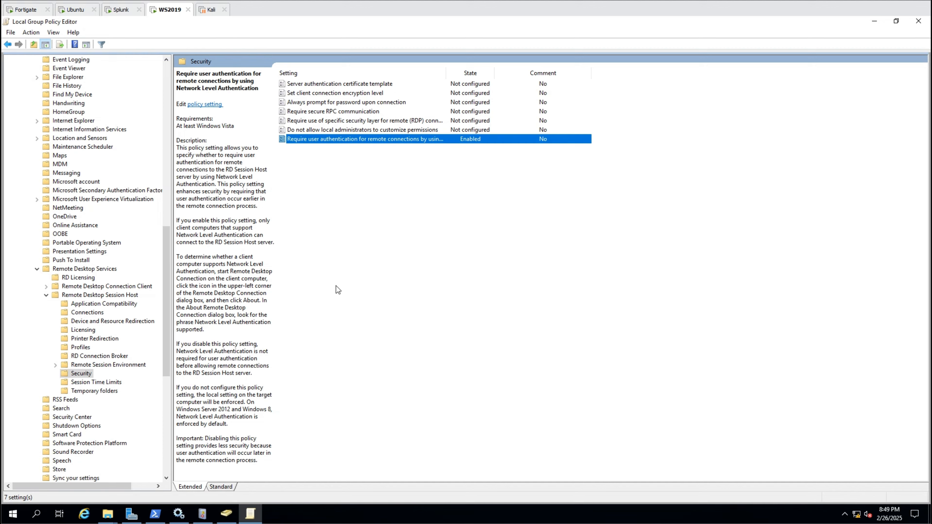
pyautogui.click(132, 514)
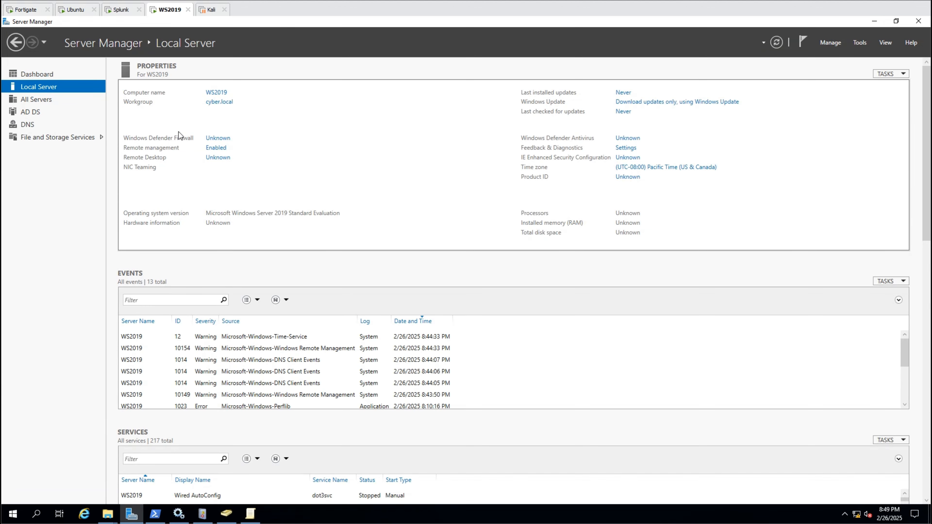
# - Allow remote connections to this server and add splunk as a Remote Desktop user
pyautogui.click(216, 158)
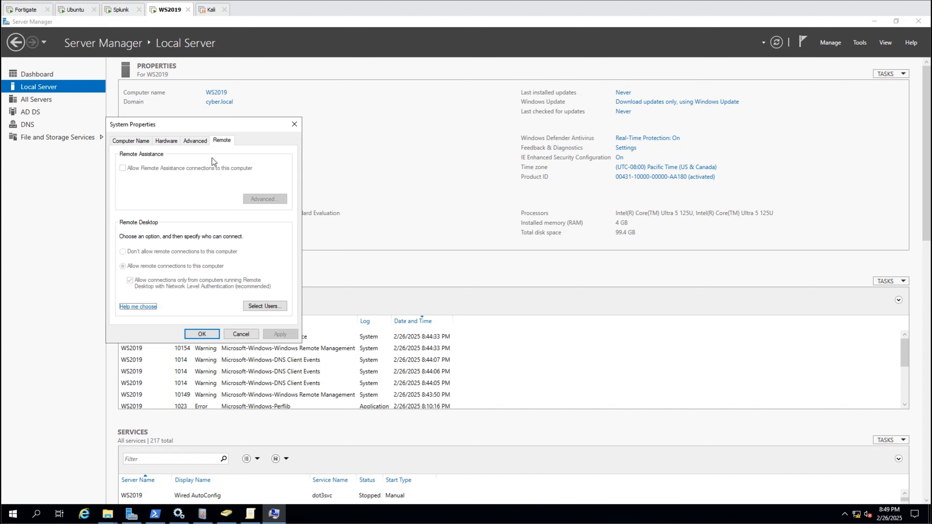
pyautogui.click(283, 307)
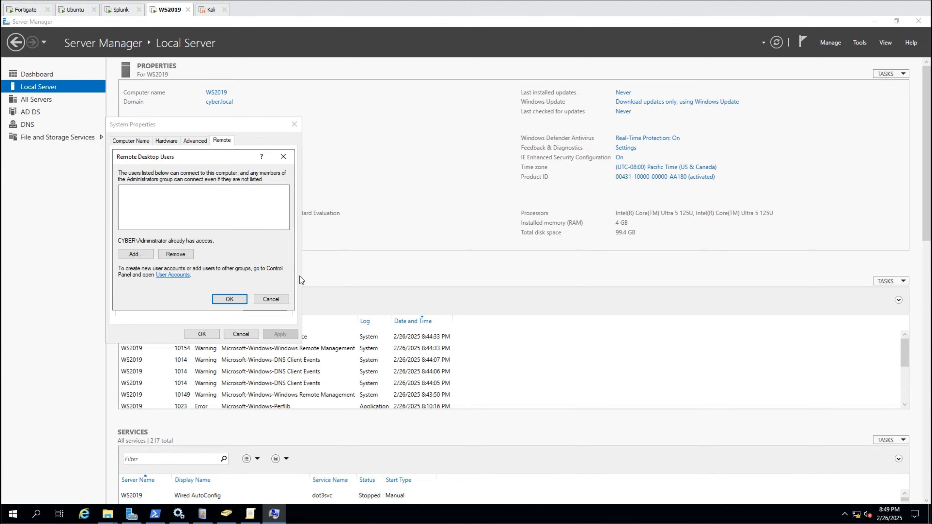
pyautogui.click(136, 254)
pyautogui.write('splunk')
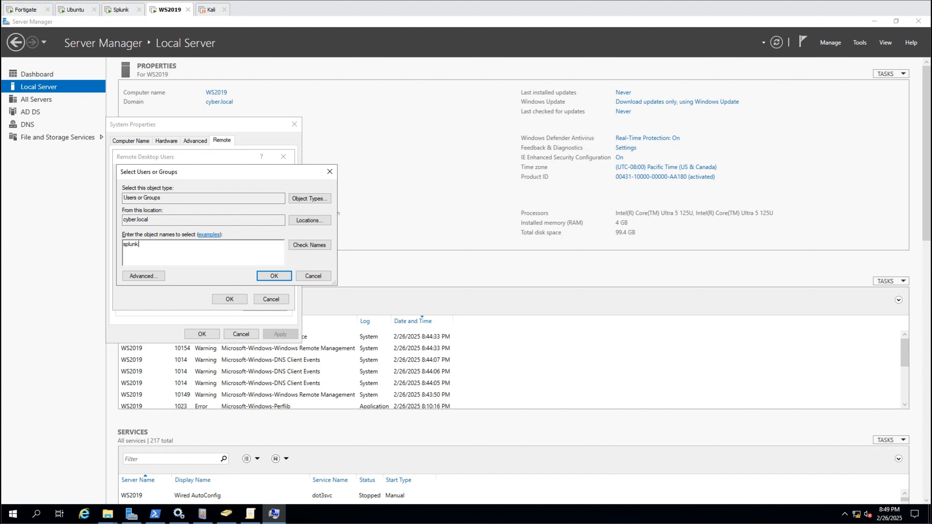
pyautogui.click(297, 245)
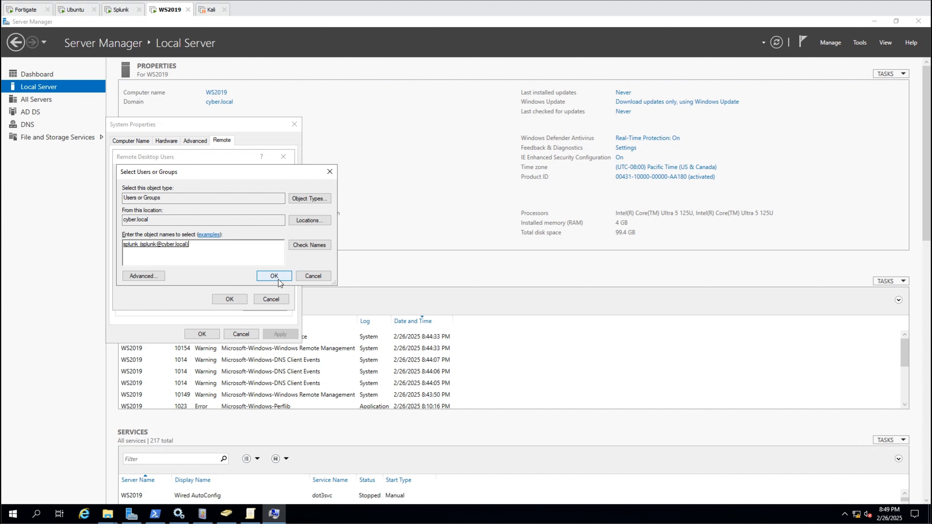
pyautogui.click(278, 279)
pyautogui.click(230, 299)
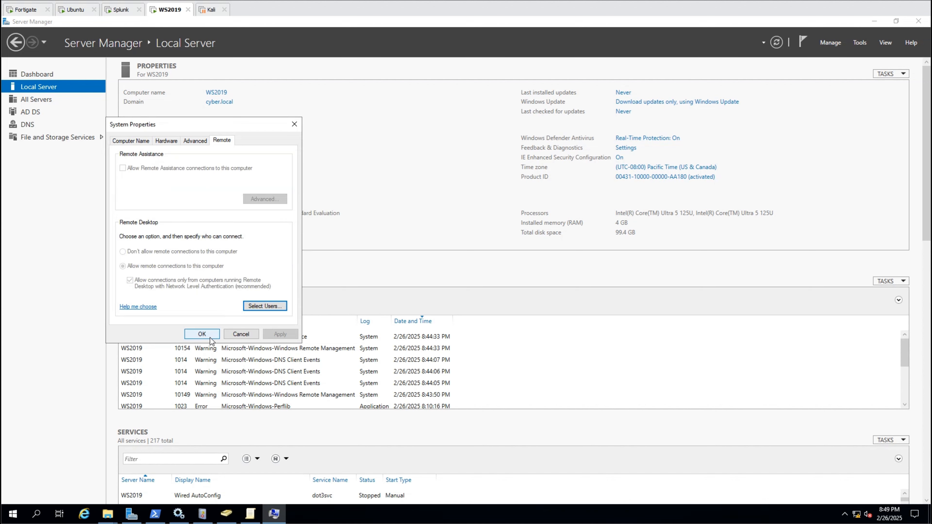
pyautogui.click(207, 334)
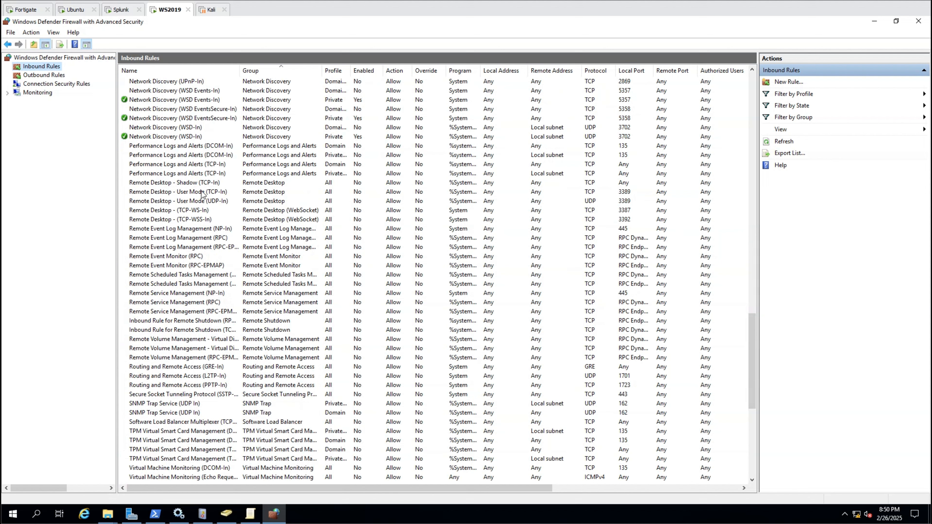
pyautogui.click(202, 192)
pyautogui.hotkey('shift', 'Down')
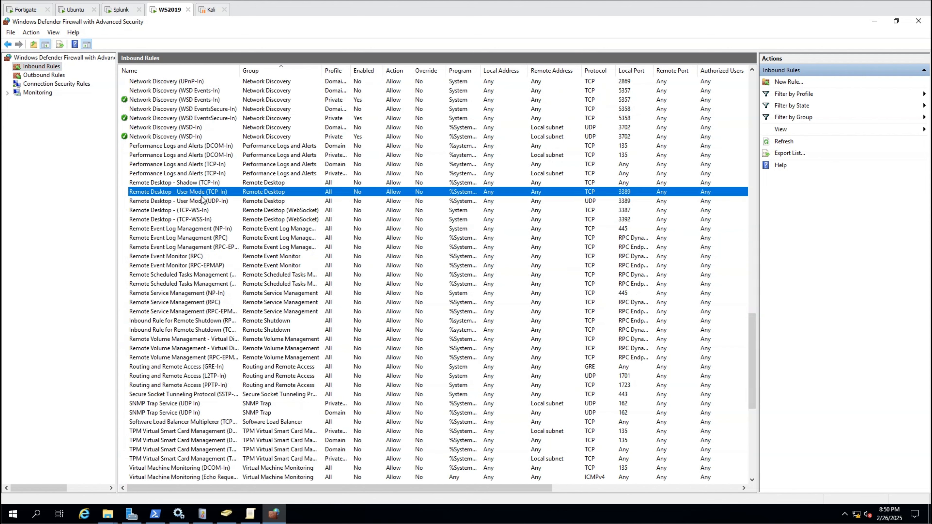
# - Enable the four Remote Desktop inbound rules, including TCP-WSS-In
pyautogui.keyDown('shift'); pyautogui.click(201, 213); pyautogui.keyUp('shift')
pyautogui.keyDown('shift'); pyautogui.click(201, 219); pyautogui.keyUp('shift')
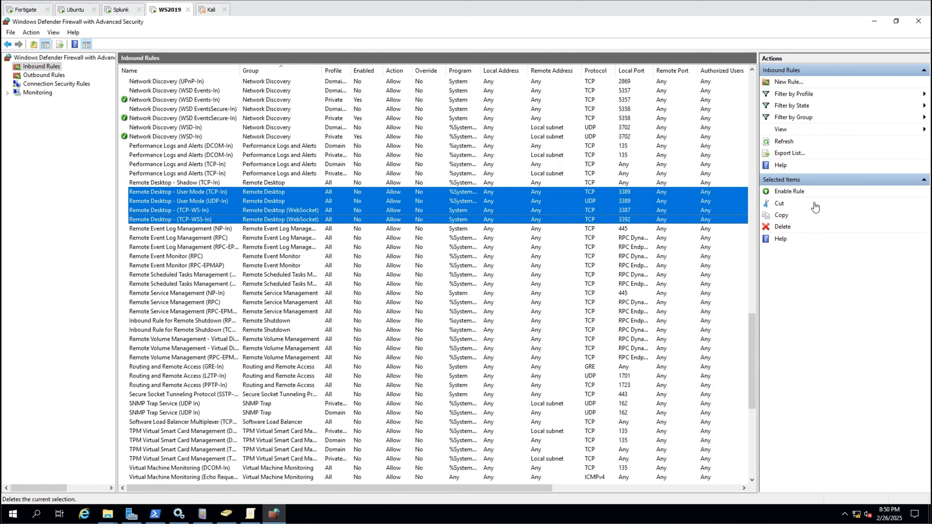
pyautogui.click(802, 192)
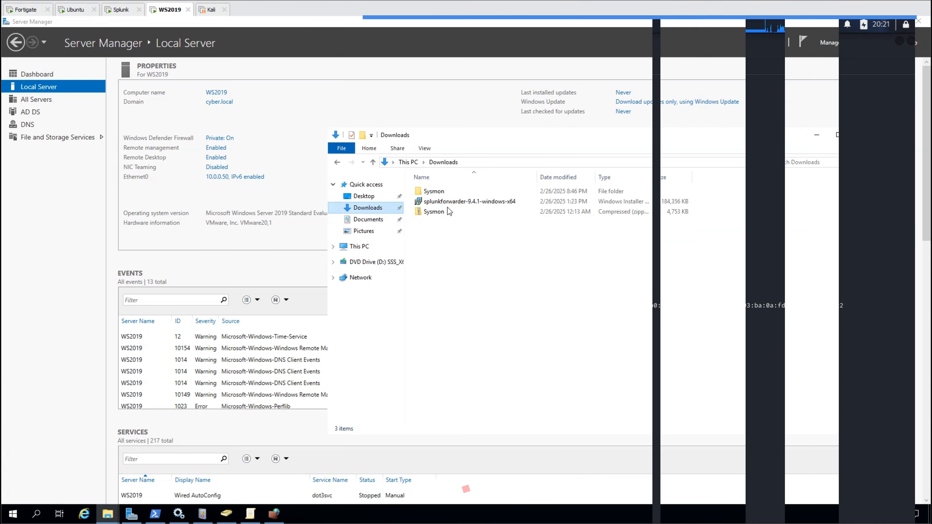
pyautogui.doubleClick(455, 202)
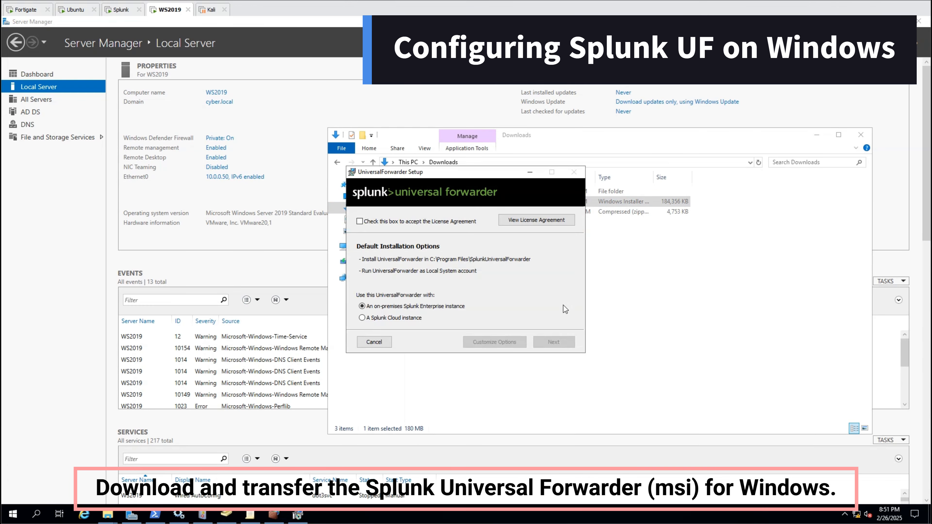
# - Accept the license, use custom options with default location, and run under domain account cyber\splunk
pyautogui.click(415, 220)
pyautogui.click(485, 343)
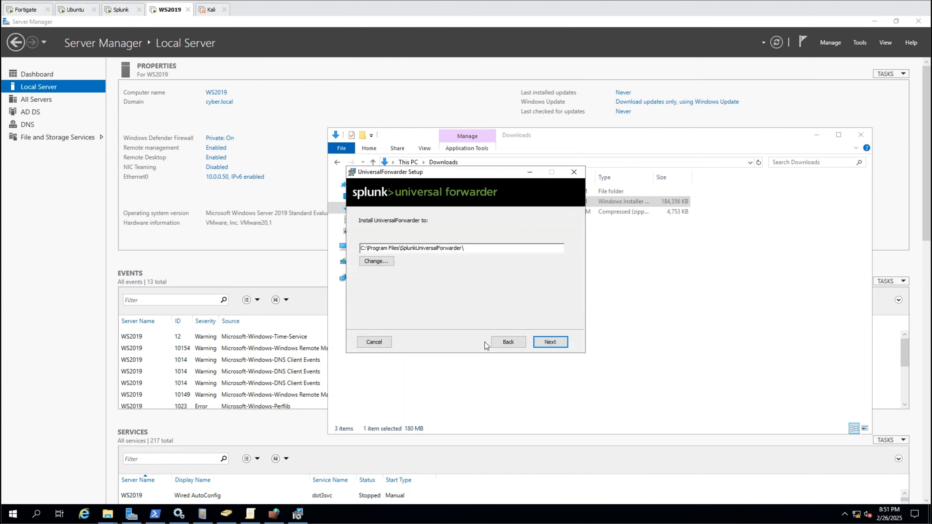
pyautogui.click(558, 342)
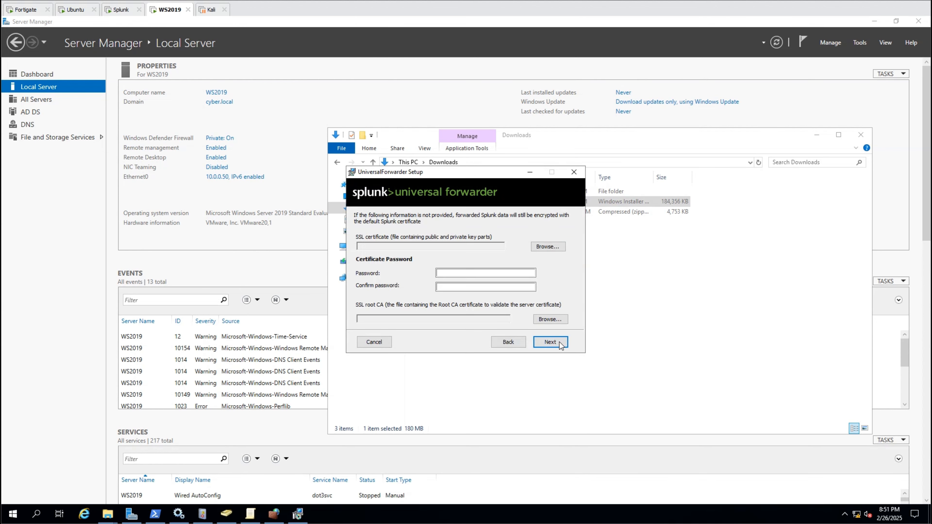
pyautogui.click(559, 344)
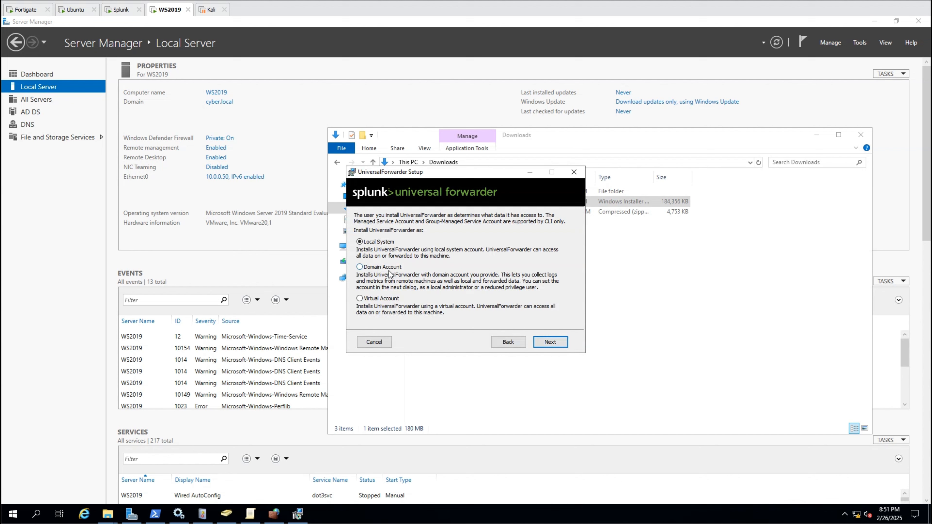
pyautogui.click(562, 341)
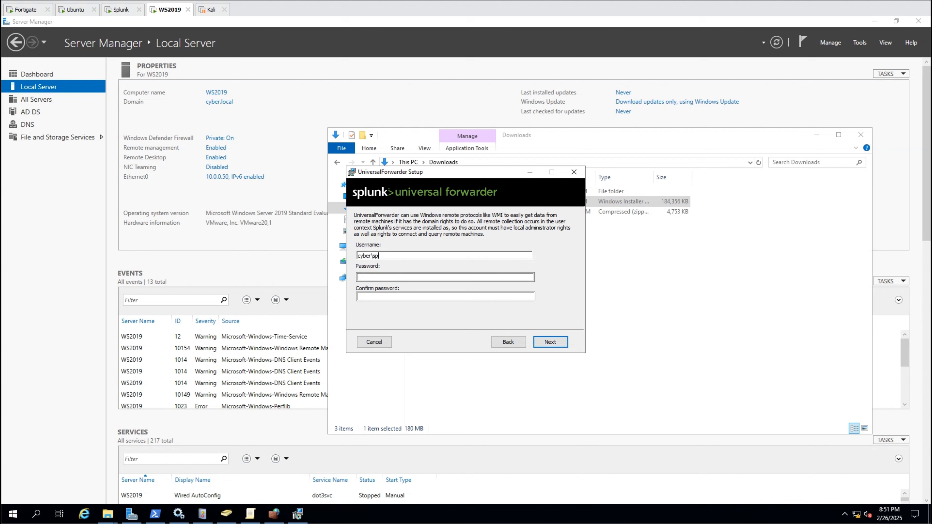
pyautogui.write('cyber\\splunk')
pyautogui.press('Tab')
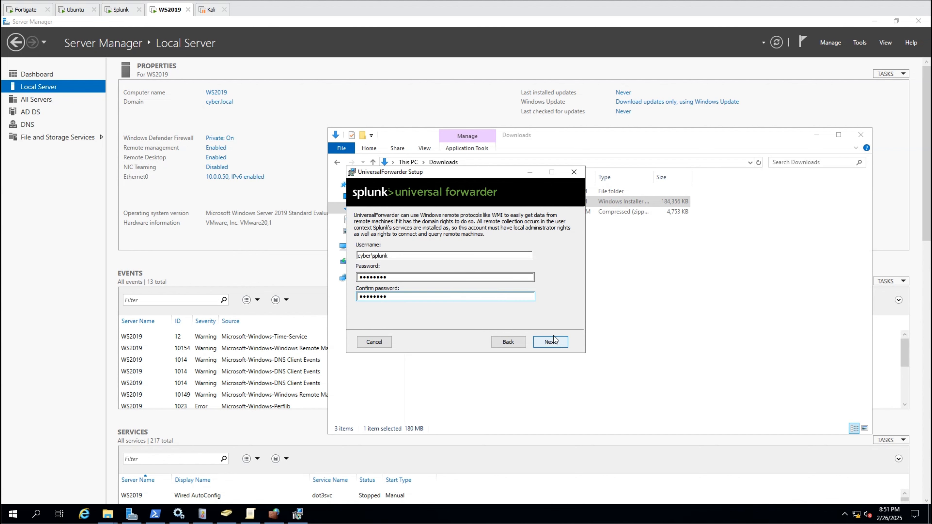
pyautogui.click(556, 341)
pyautogui.click(557, 342)
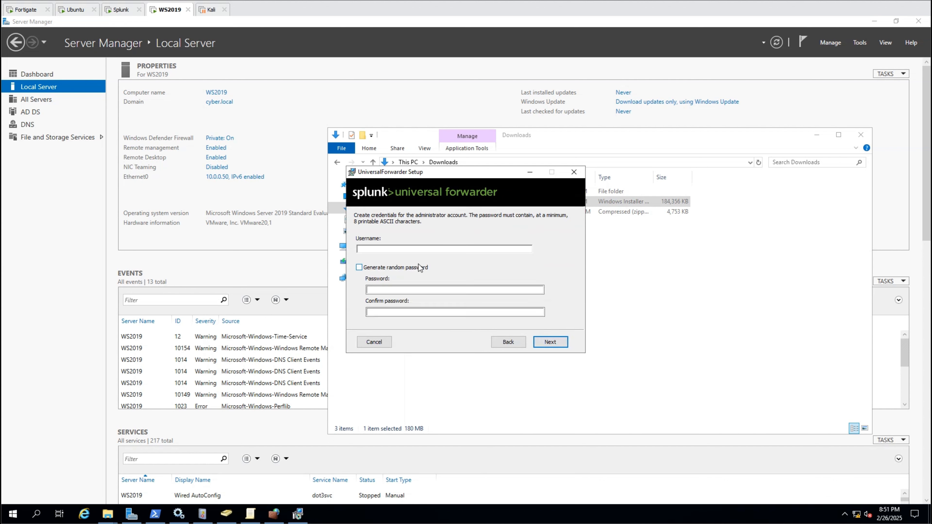
# - Set the admin password, use 10.0.0.100 as deployment server and indexer, and install
pyautogui.click(428, 250)
pyautogui.press('Tab')
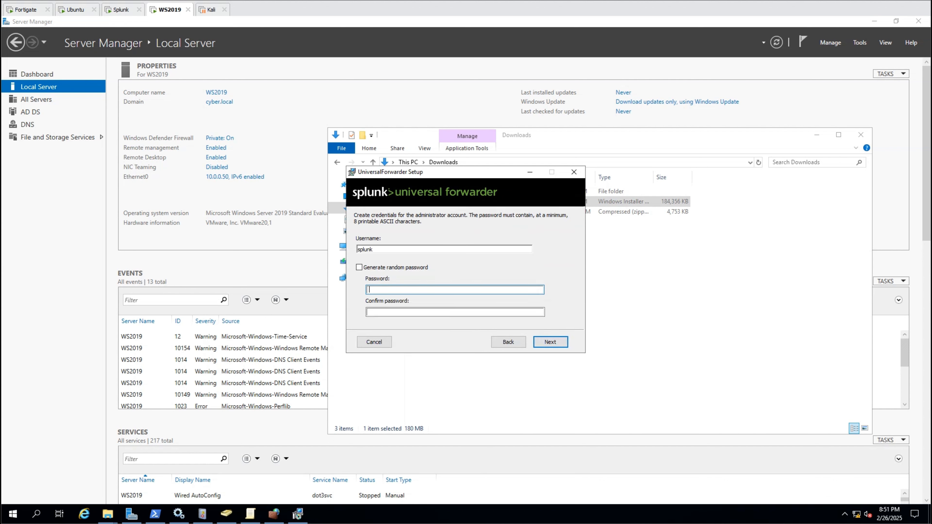
pyautogui.write('changeme')
pyautogui.press('Tab')
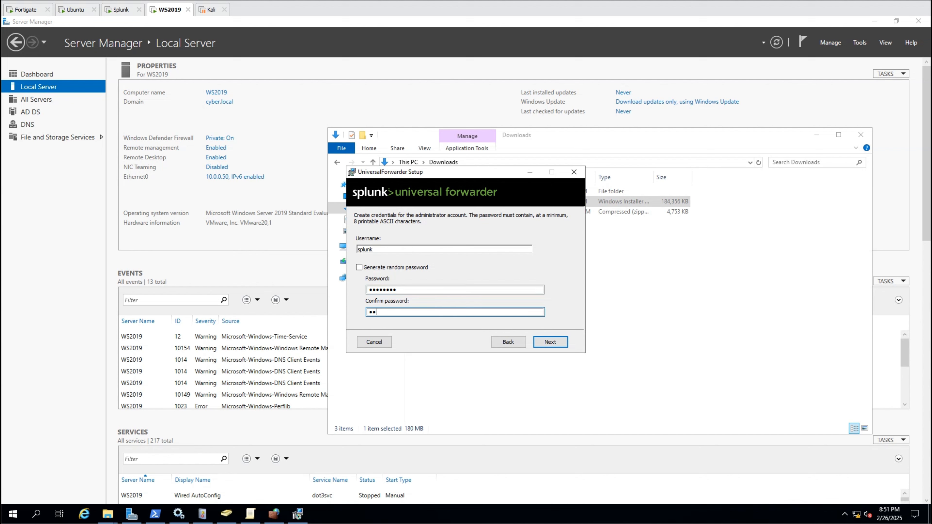
pyautogui.click(546, 338)
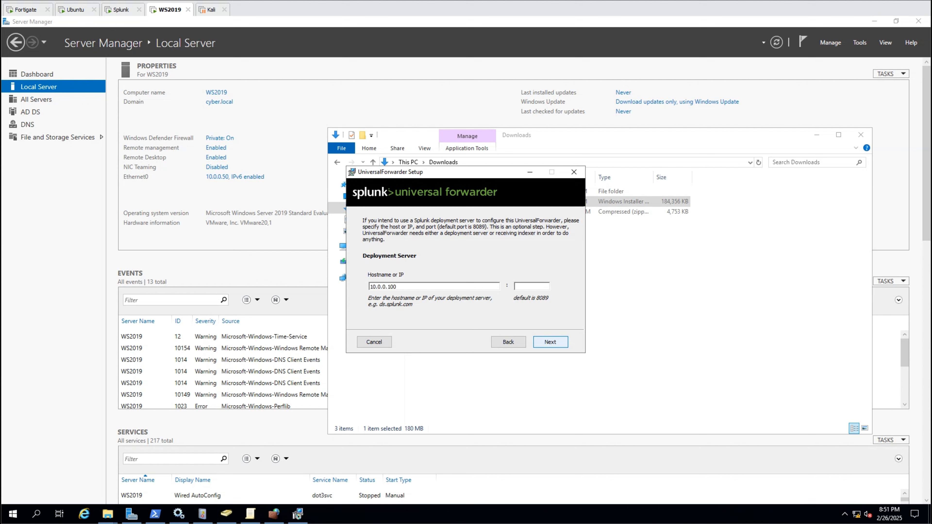
pyautogui.click(556, 343)
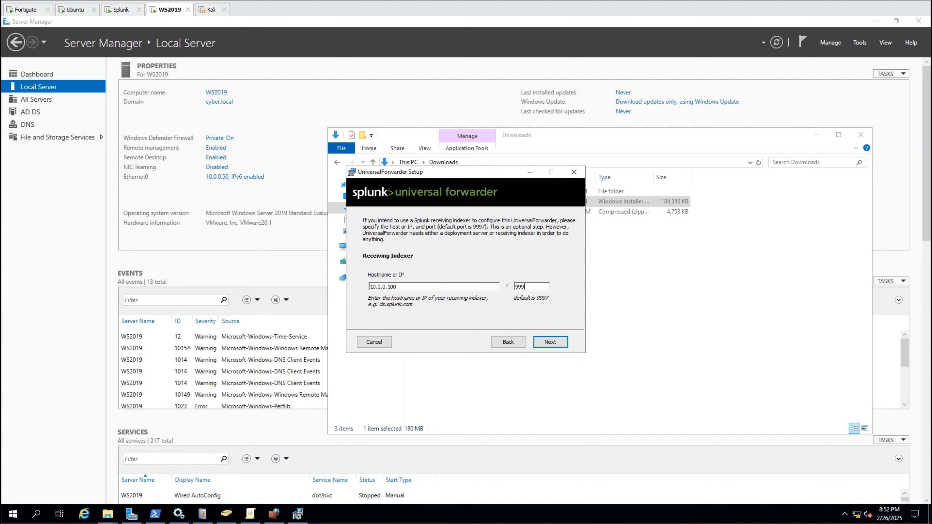
pyautogui.click(551, 342)
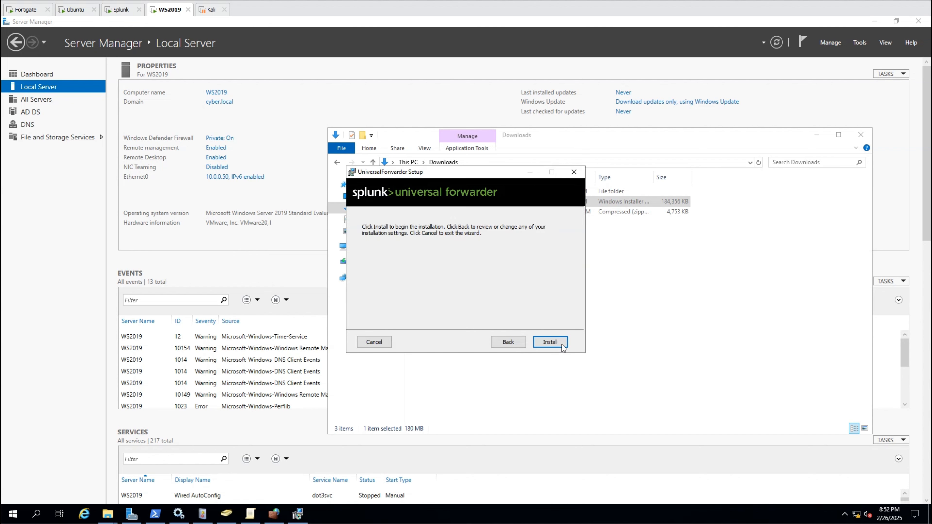
pyautogui.click(552, 341)
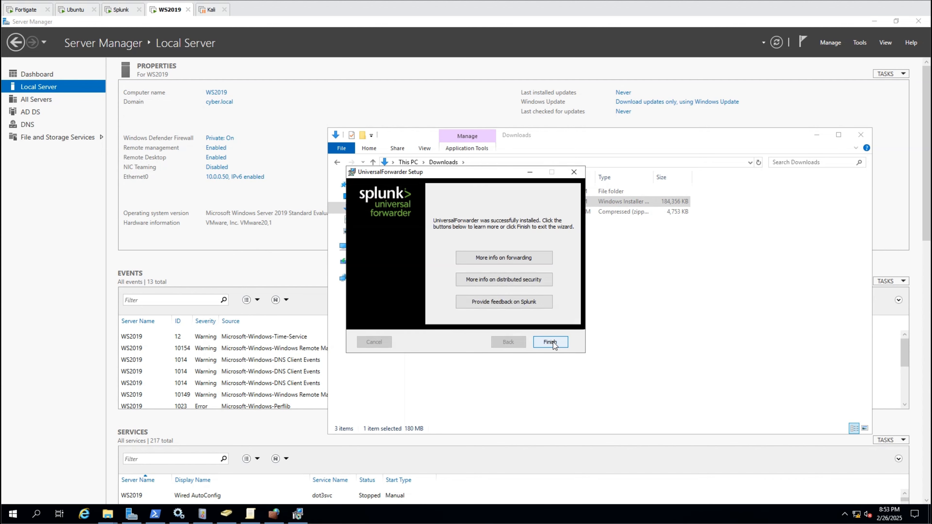
pyautogui.click(550, 342)
# - Start a new program outbound rule for Program Files\SplunkUniversalForwarder\bin\splunkd.exe
pyautogui.click(274, 513)
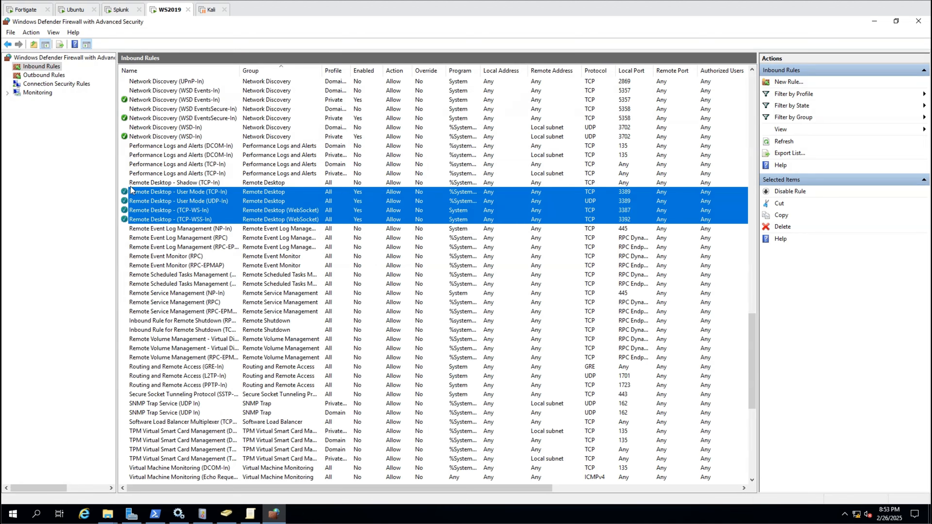
pyautogui.click(49, 76)
pyautogui.rightClick(50, 76)
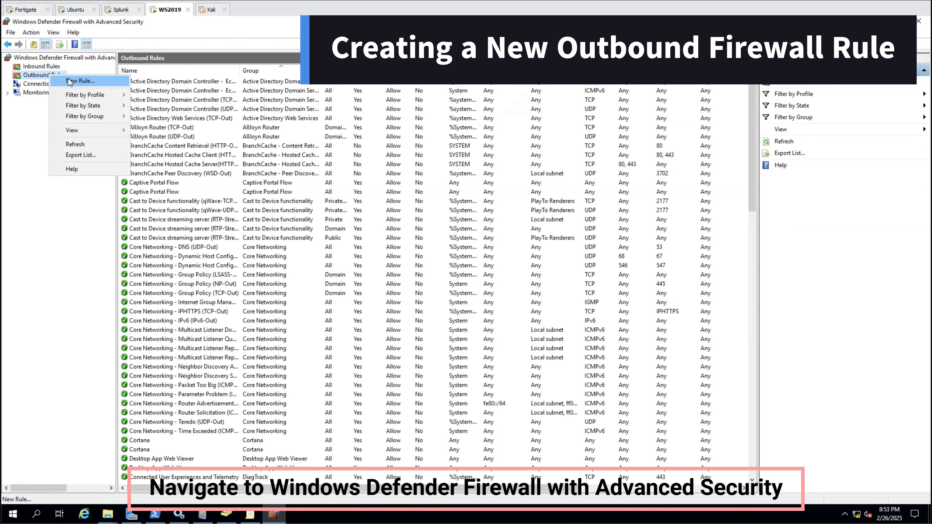
pyautogui.click(69, 81)
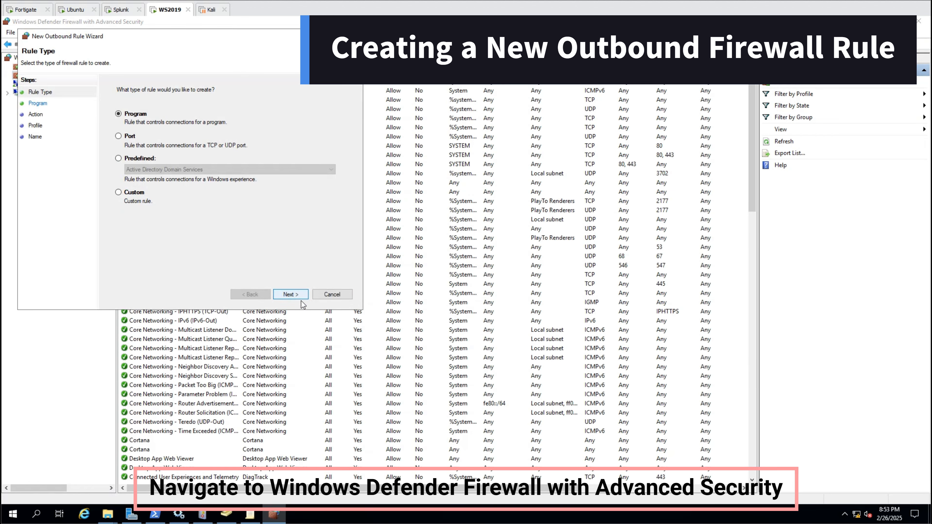
pyautogui.click(289, 294)
pyautogui.click(318, 154)
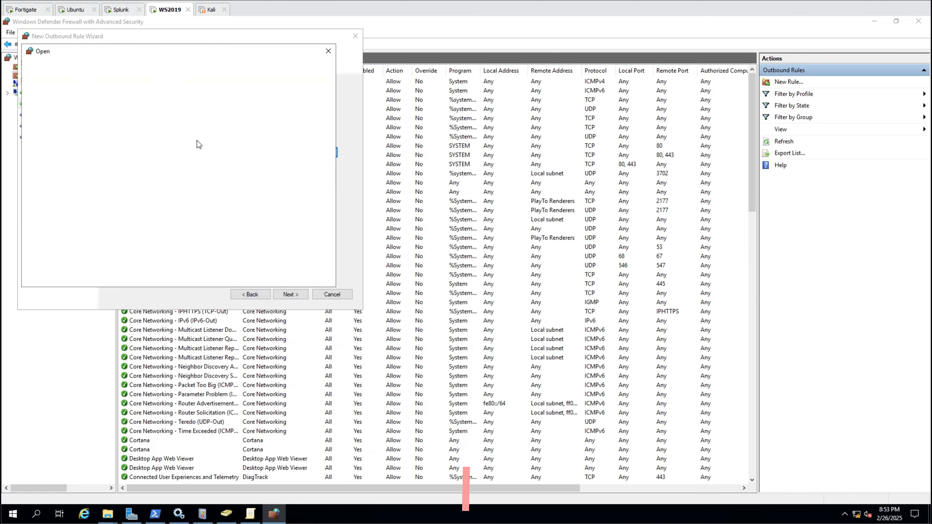
pyautogui.click(141, 66)
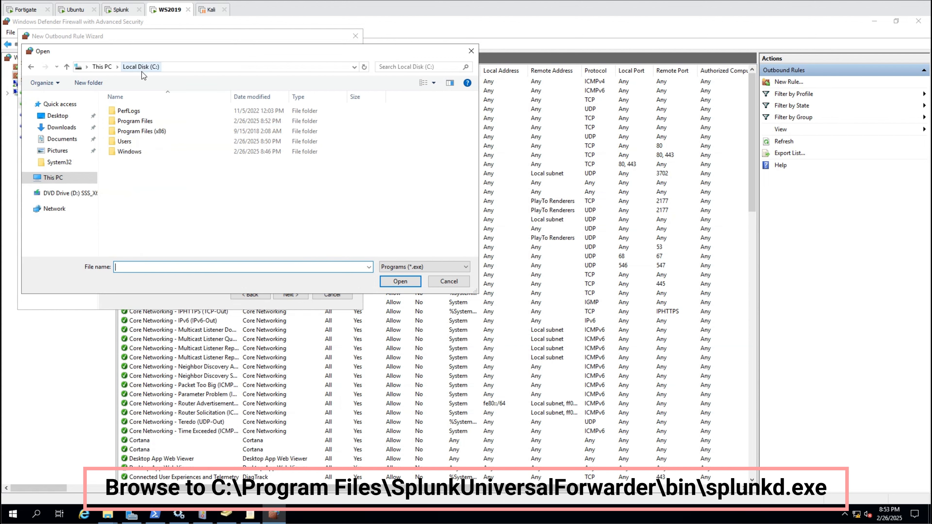
pyautogui.doubleClick(142, 121)
pyautogui.doubleClick(144, 129)
pyautogui.click(134, 112)
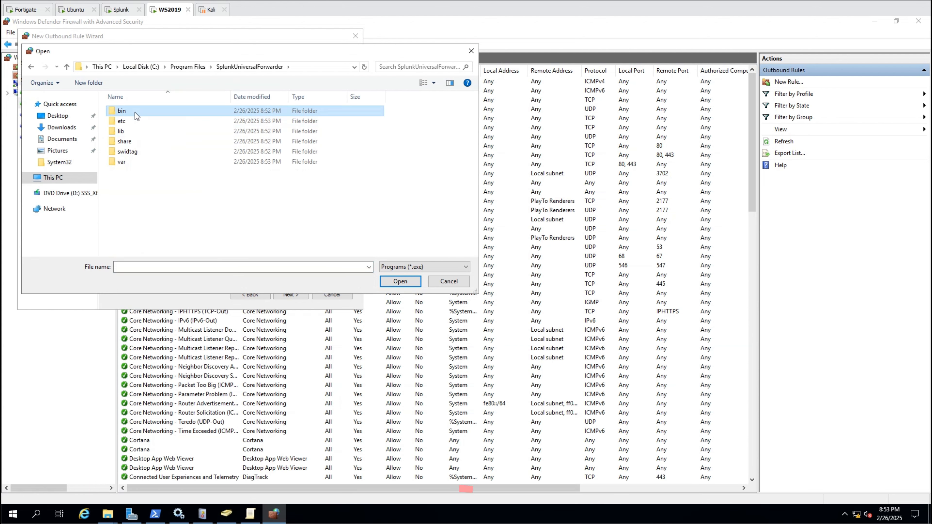
pyautogui.doubleClick(135, 113)
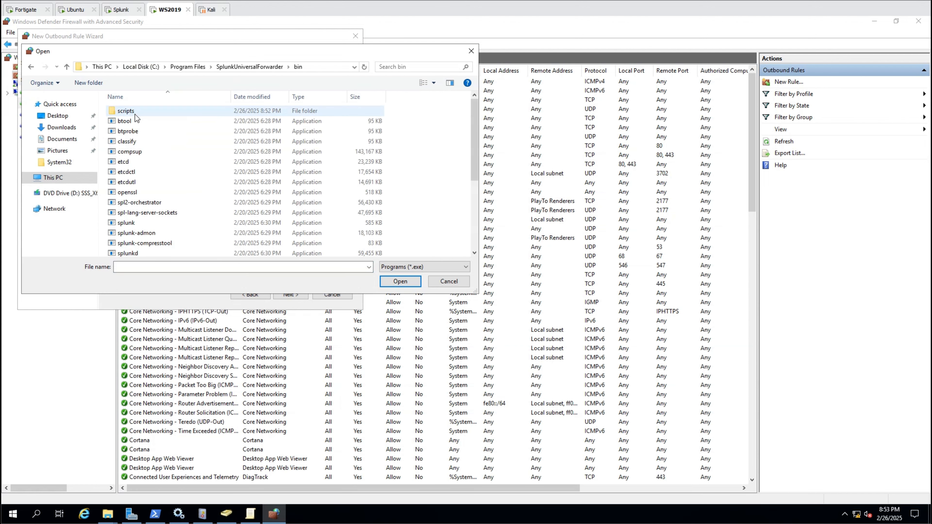
pyautogui.doubleClick(137, 252)
# - Keep the default action and all three profiles, and name the rule 'Splunk outbound'
pyautogui.click(289, 294)
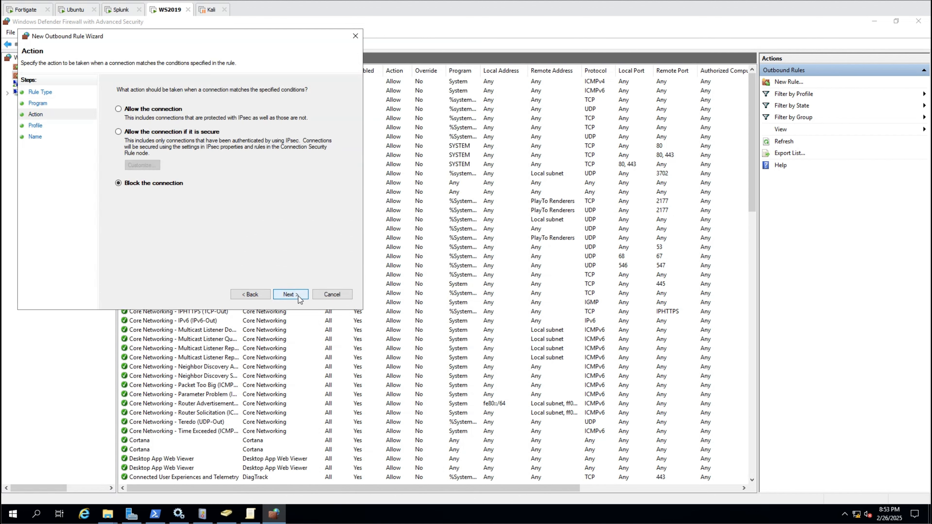
pyautogui.click(288, 294)
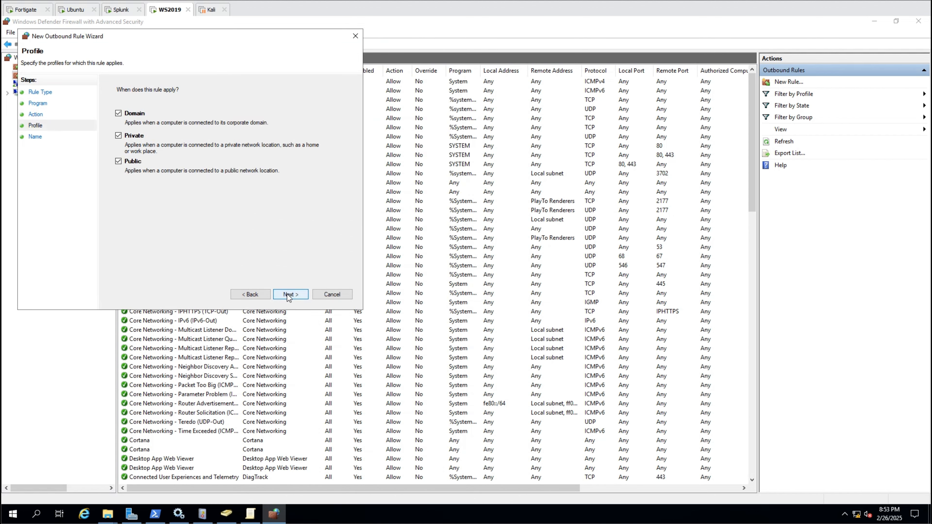
pyautogui.click(288, 294)
pyautogui.write('Splunk outbound')
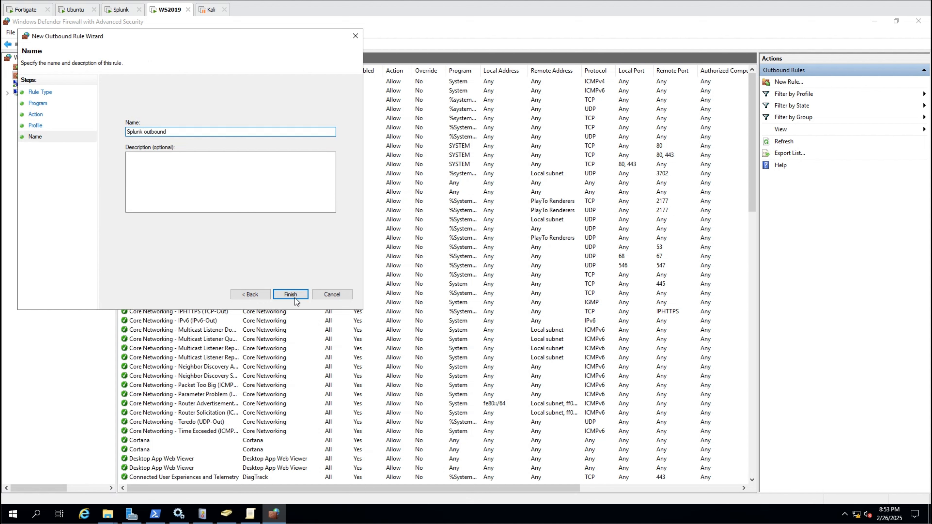
pyautogui.click(290, 295)
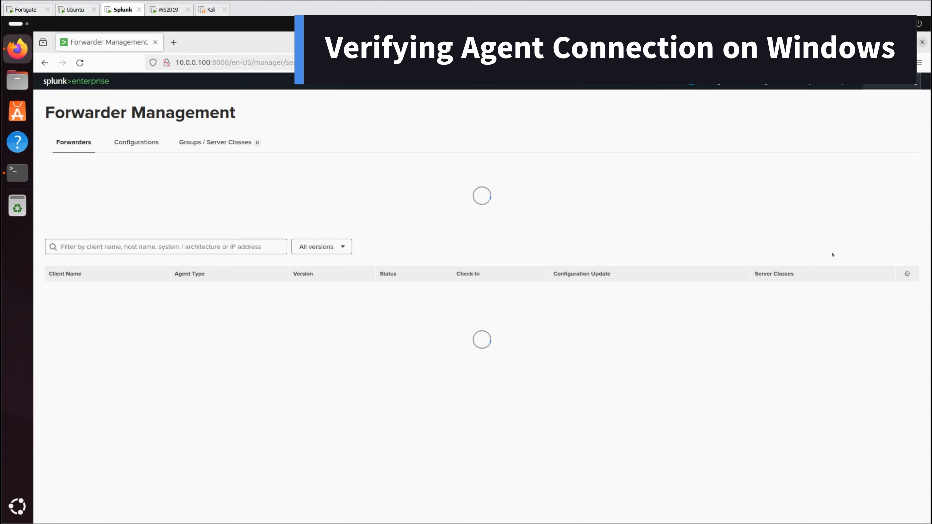
# - Reload Forwarder Management and open the connected forwarder's Agent Details
pyautogui.click(80, 62)
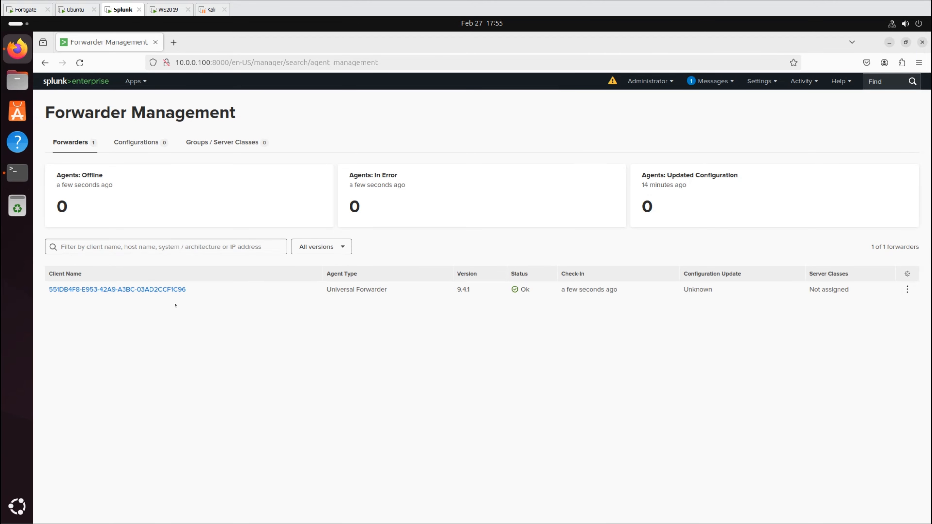
pyautogui.click(166, 290)
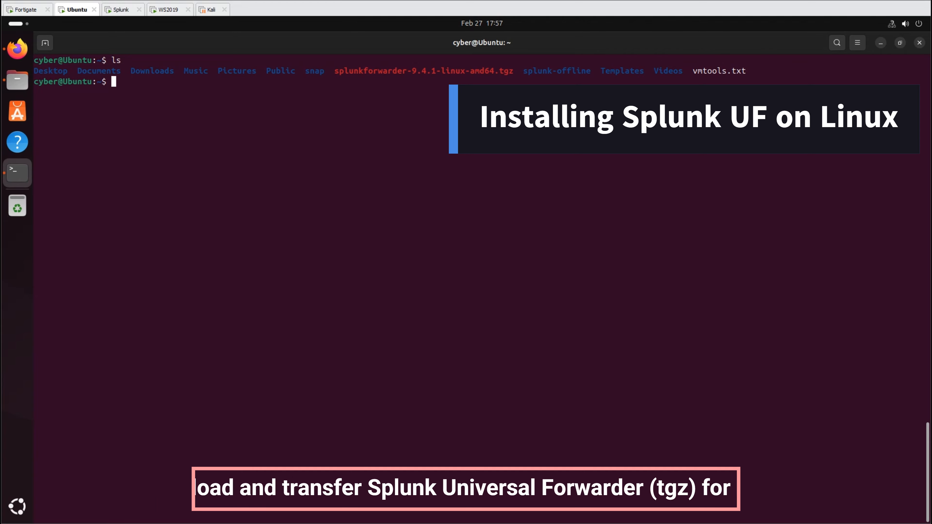
# - Extract the Universal Forwarder into /opt, create a splunk user that owns it, and switch to it
pyautogui.write('sudo tar xvzf splunkforwarder*.tgz -C /opt')
pyautogui.press('Return')
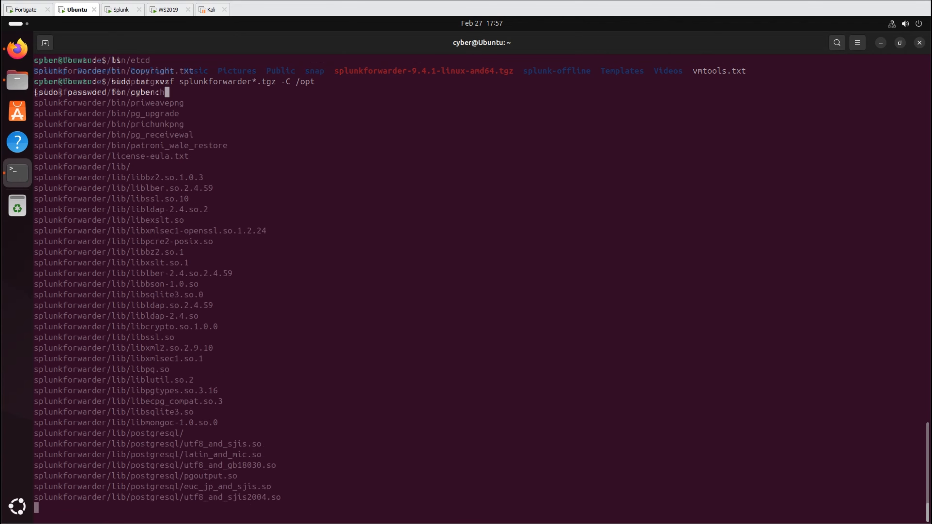
pyautogui.hotkey('ctrl', 'shift', 'v')
pyautogui.press('Return')
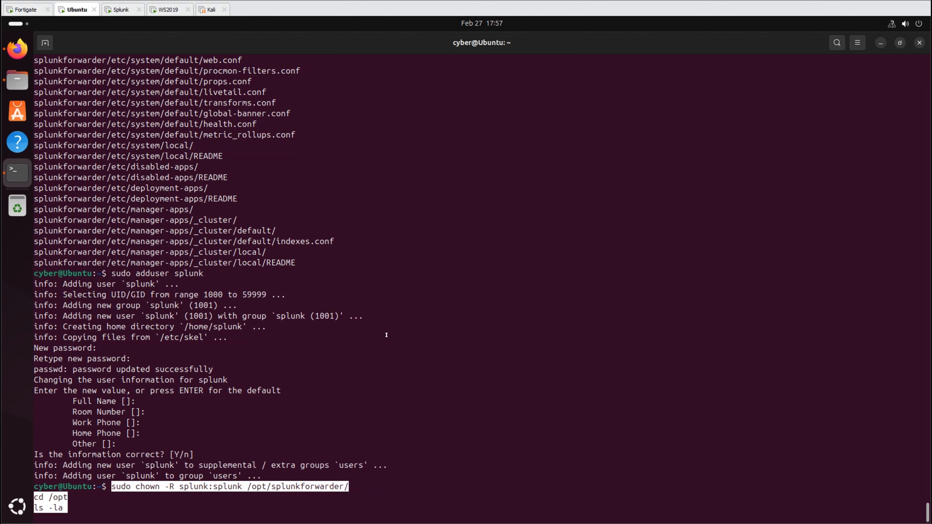
pyautogui.press('Return')
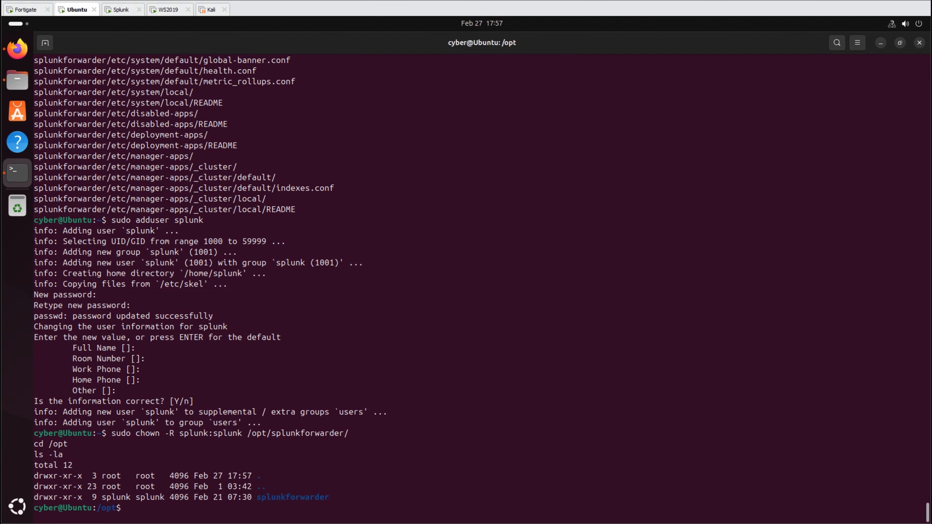
pyautogui.hotkey('ctrl', 'shift', 'v')
pyautogui.press('Return')
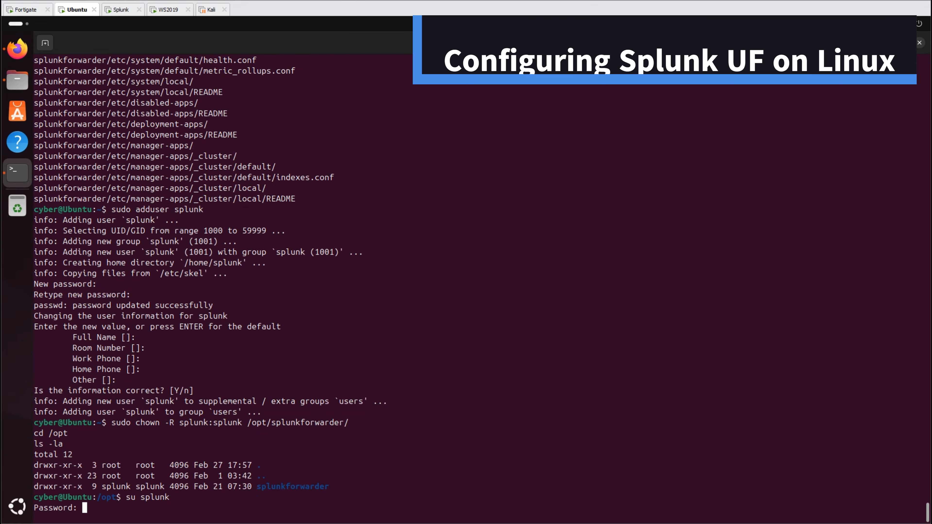
# - Start the forwarder with the license accepted, using splunk as the admin username
pyautogui.hotkey('ctrl', 'shift', 'v')
pyautogui.press('Return')
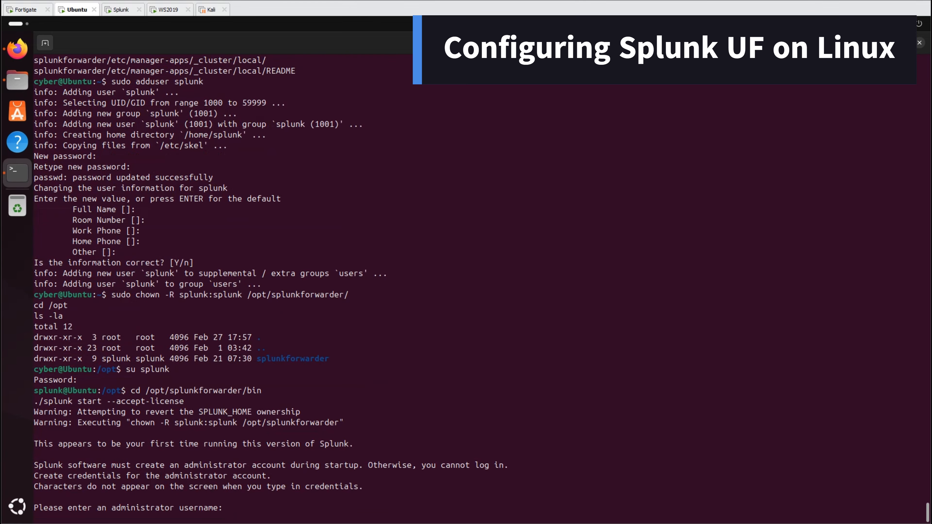
pyautogui.write('splunk')
pyautogui.press('Return')
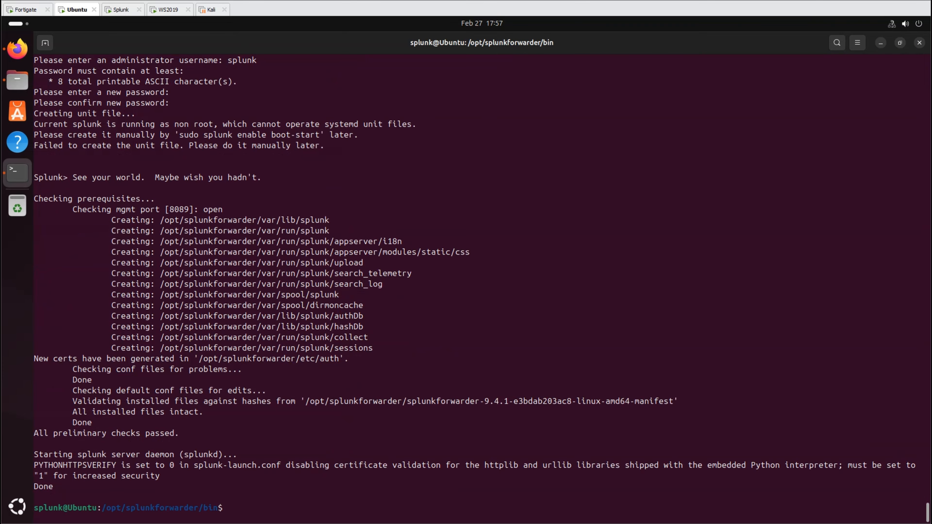
# - Point the forwarder at deployment server 10.0.0.100:8089 and check the deployment client config
pyautogui.hotkey('ctrl', 'shift', 'v')
pyautogui.press('Return')
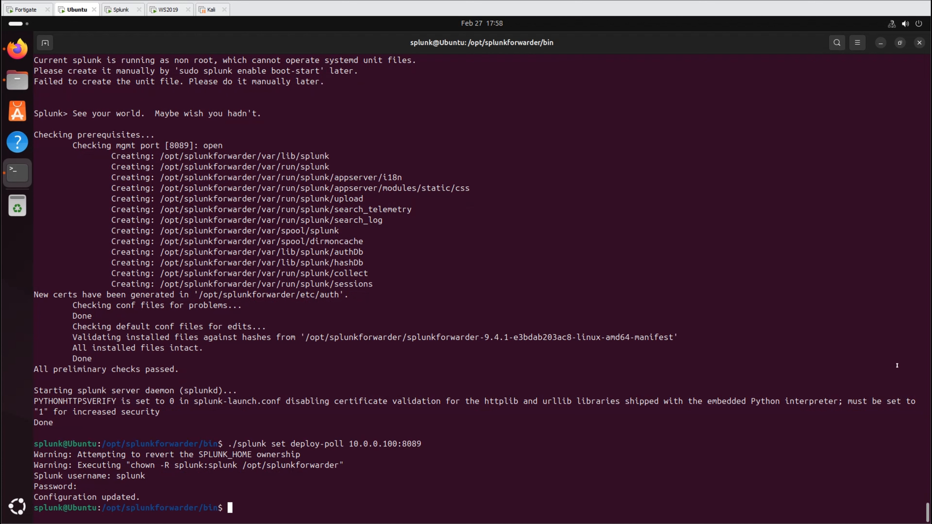
pyautogui.write('cat /opt/splunkforwarder/etc/system/local/deploymentclient.conf')
pyautogui.press('Return')
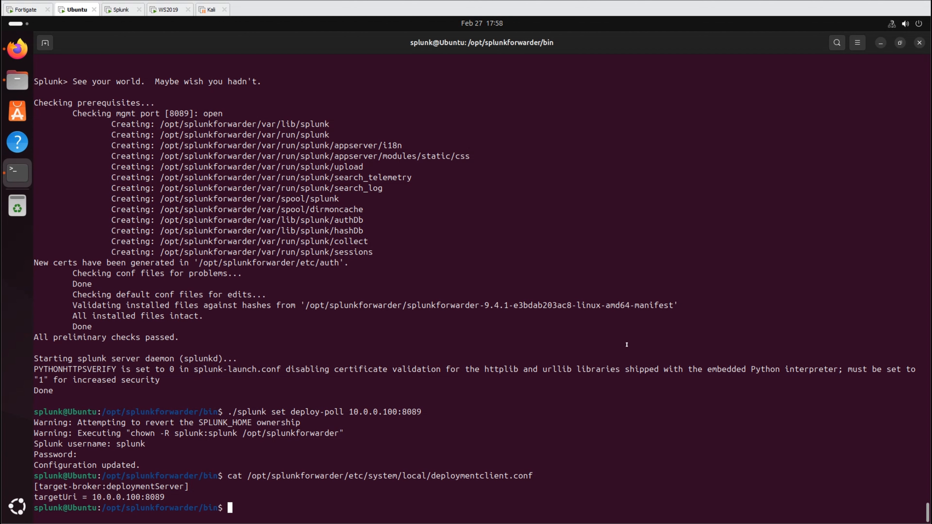
# - Forward data to 10.0.0.100:9997, check the outputs config, and restart the forwarder
pyautogui.write('./splunk add forward-server 10.0.0.100:9997')
pyautogui.press('Return')
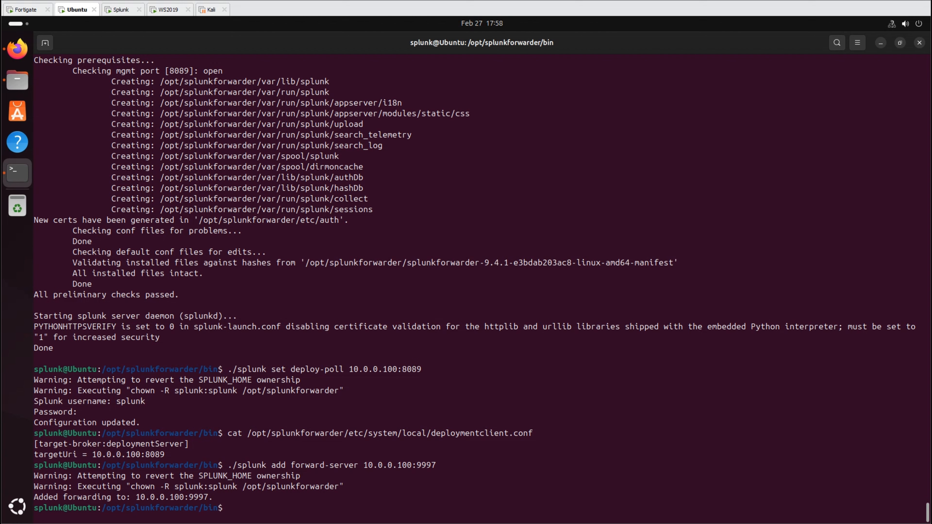
pyautogui.write('cat /opt/splunkforwarder/etc/system/local/outputs.conf')
pyautogui.press('Return')
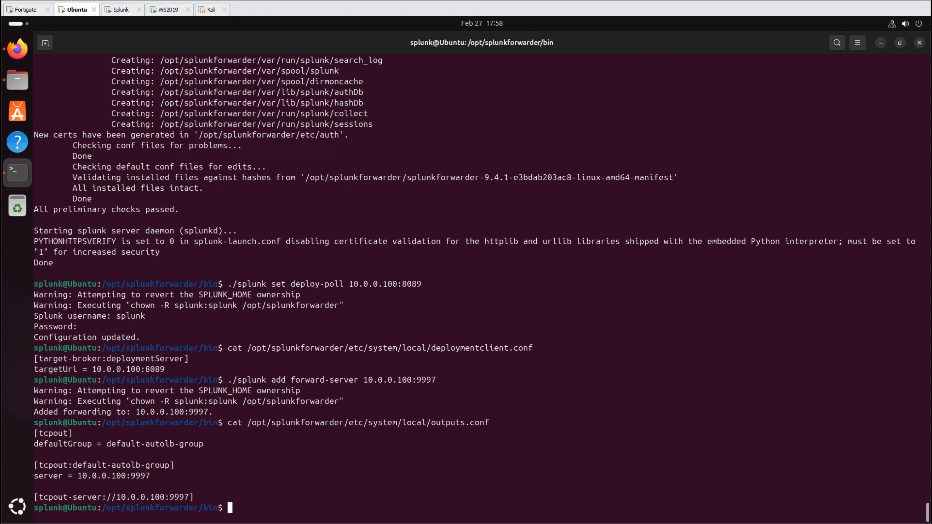
pyautogui.write('./splunk restart')
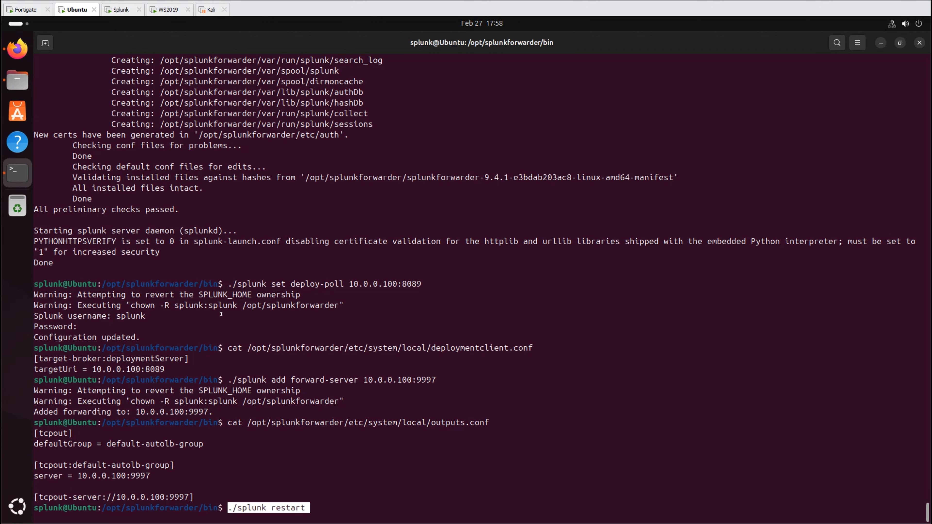
pyautogui.press('Return')
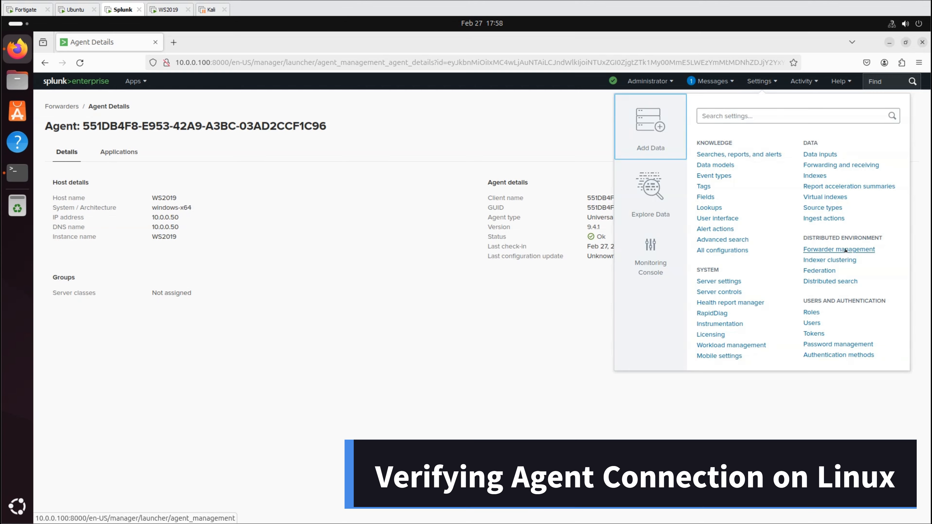
# - Check the Ubuntu forwarder 10.0.0.200's agent details in Forwarder management, then go to Manage Apps
pyautogui.click(807, 254)
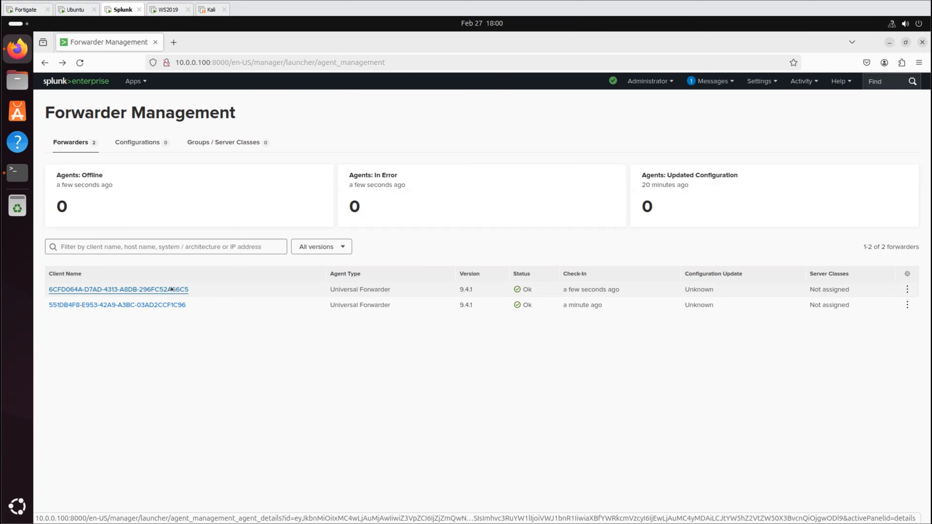
pyautogui.click(171, 290)
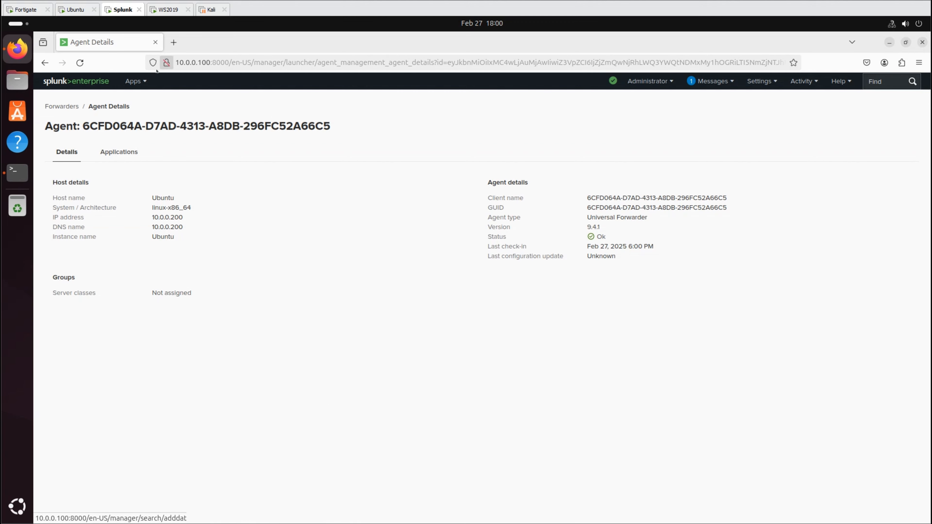
pyautogui.click(135, 81)
pyautogui.click(116, 175)
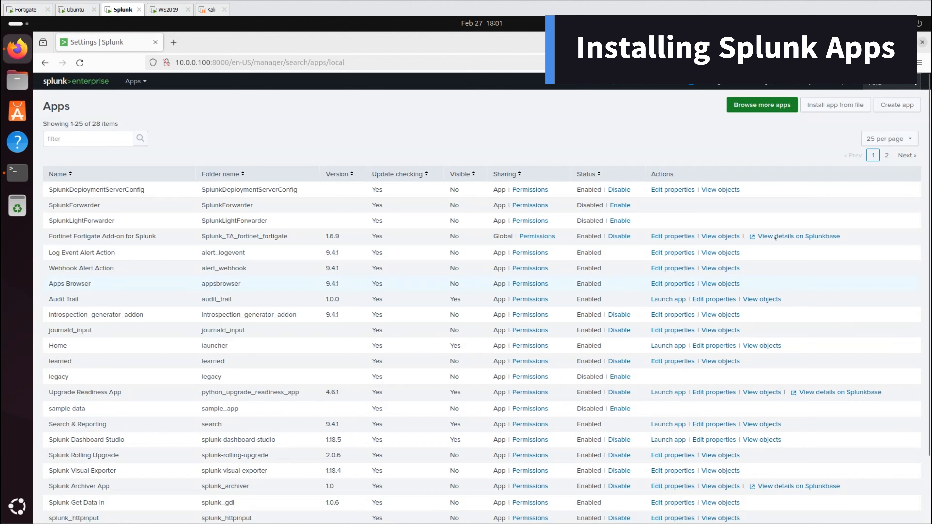
# - Install the Microsoft Windows add-on from its archive with Upgrade app ticked
pyautogui.click(830, 104)
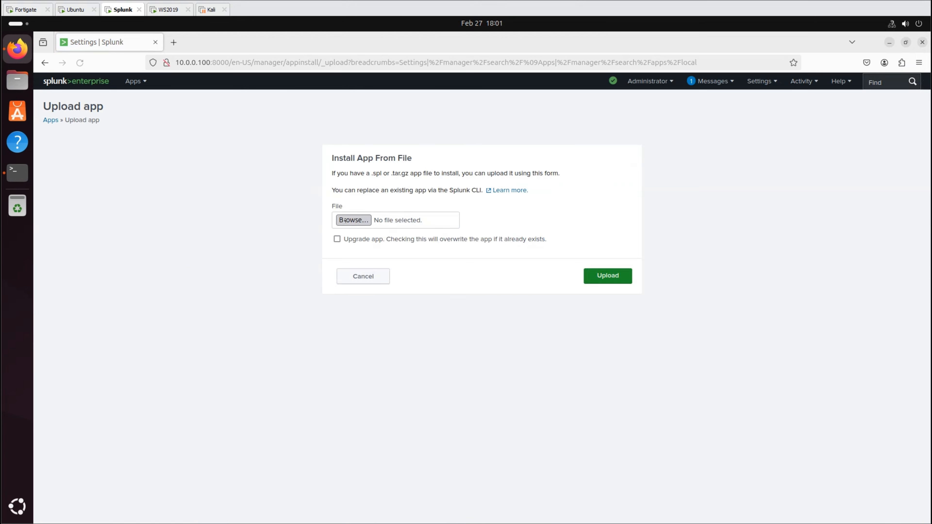
pyautogui.click(345, 220)
pyautogui.doubleClick(404, 272)
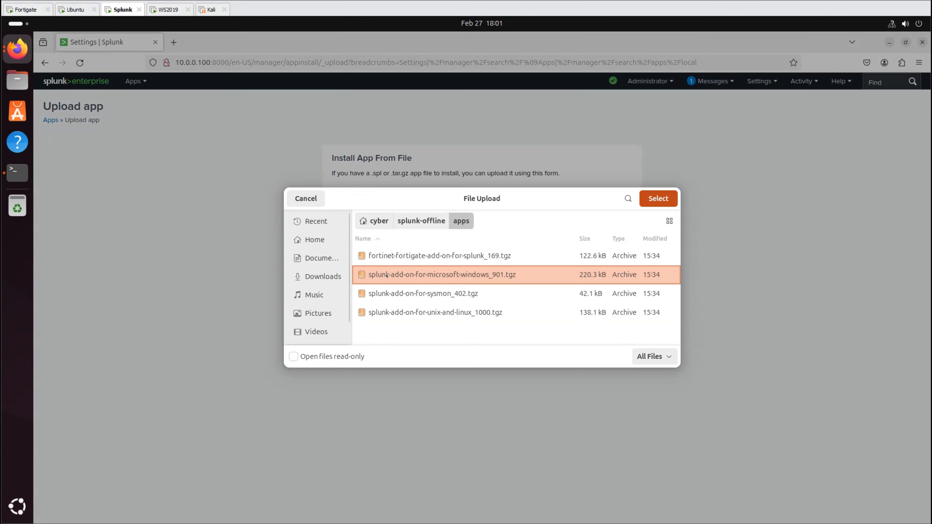
pyautogui.click(338, 240)
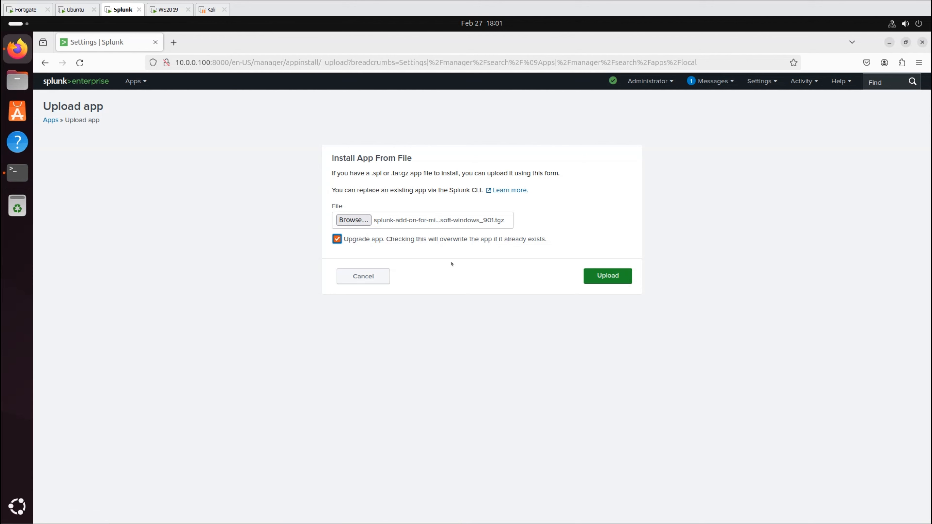
pyautogui.click(618, 279)
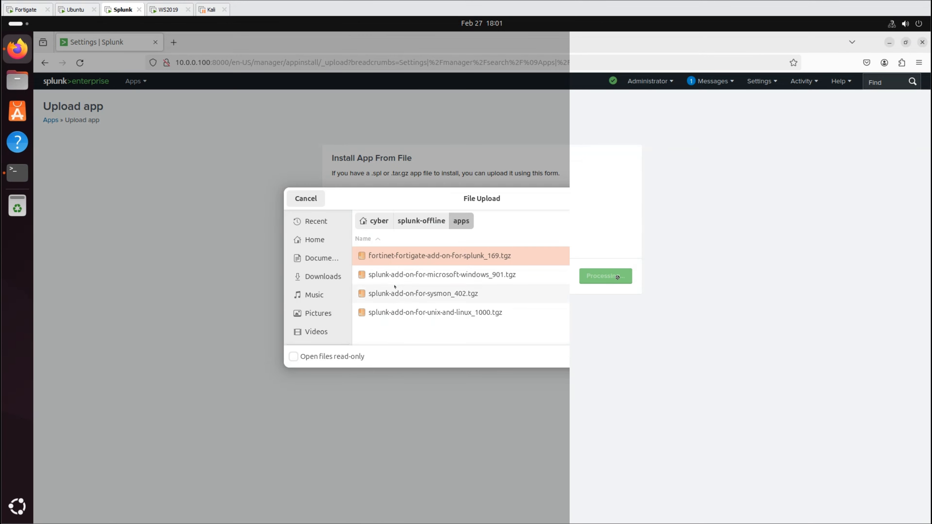
# - Install the Sysmon add-on from its archive with Upgrade app ticked
pyautogui.press('Down')
pyautogui.press('Down')
pyautogui.press('Return')
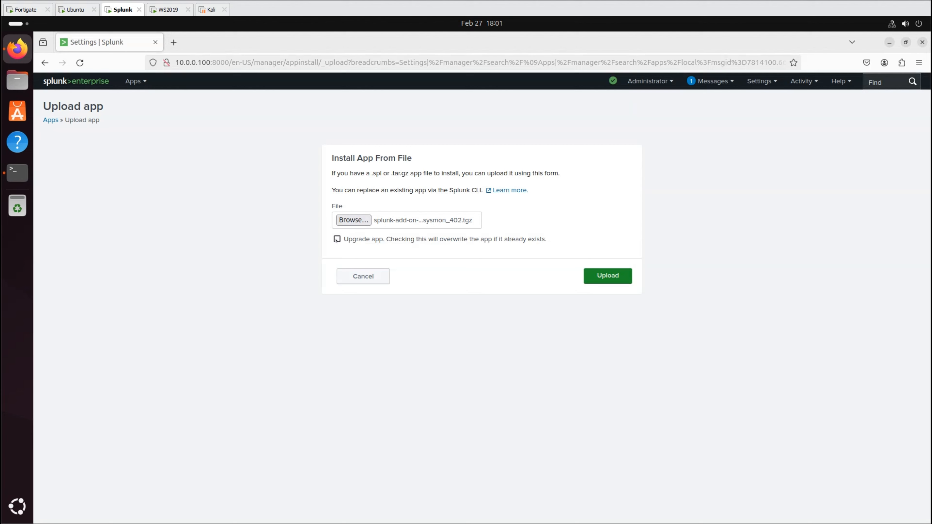
pyautogui.click(337, 239)
pyautogui.click(620, 278)
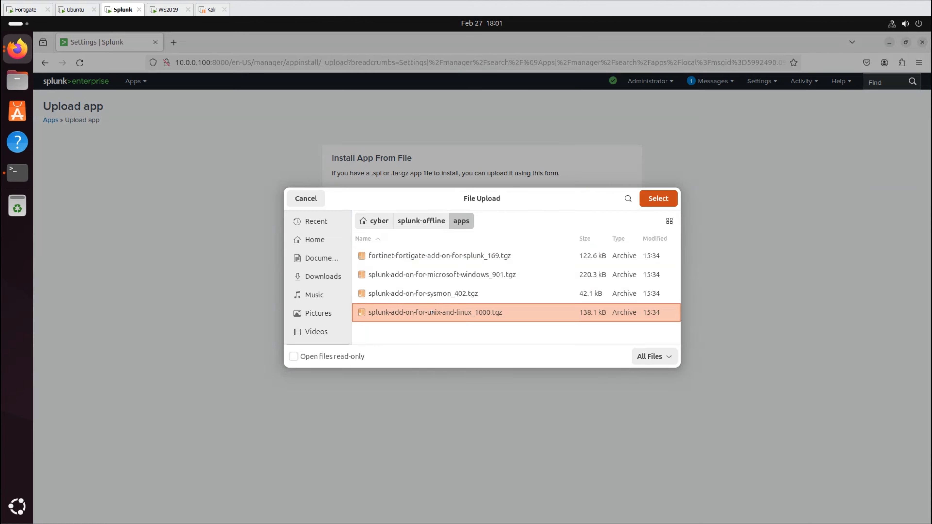
# - Install the Unix and Linux add-on from its archive with Upgrade app ticked
pyautogui.doubleClick(432, 312)
pyautogui.click(337, 239)
pyautogui.click(606, 279)
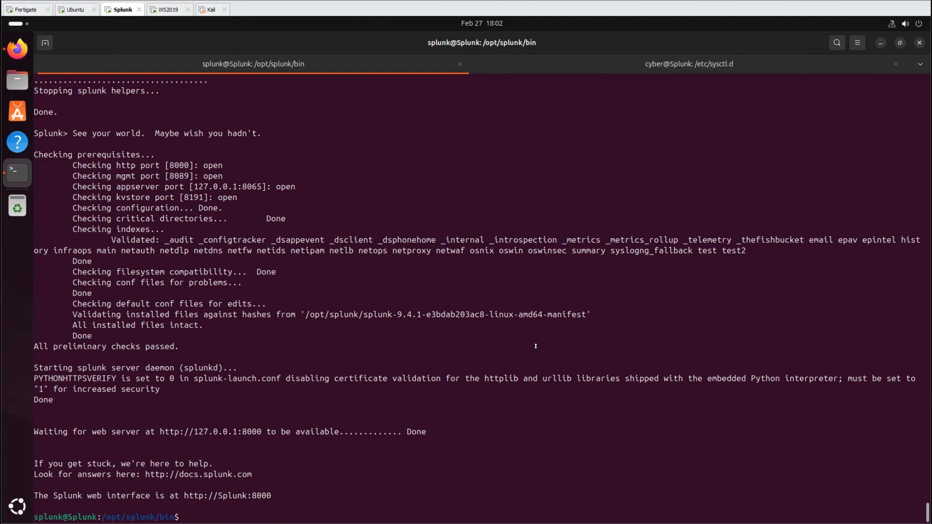
# - Copy the Splunk_TA_* add-ons into the deployment-apps folder on the server
pyautogui.write('cd /opt/splunk/etc/apps cp -r Splunk_TA_* /opt/splunk/etc/deployment-apps/')
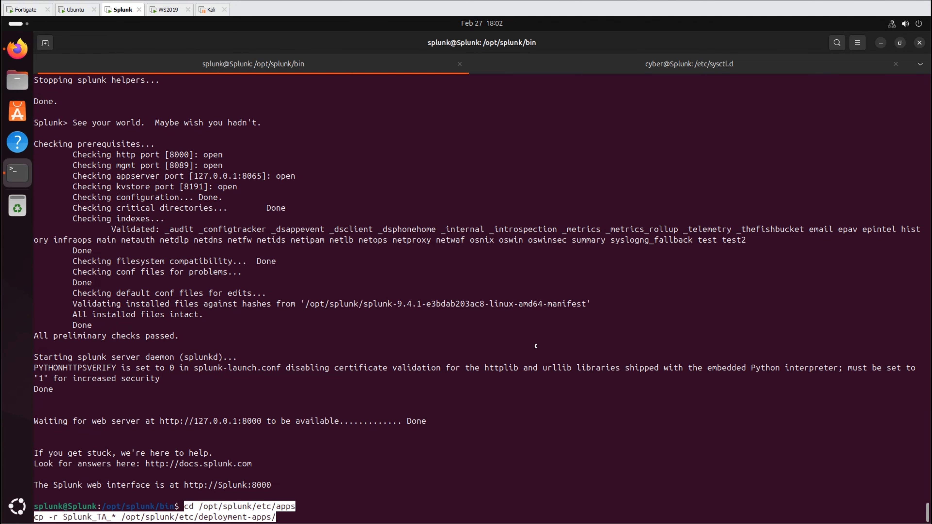
pyautogui.press('Return')
pyautogui.click(17, 49)
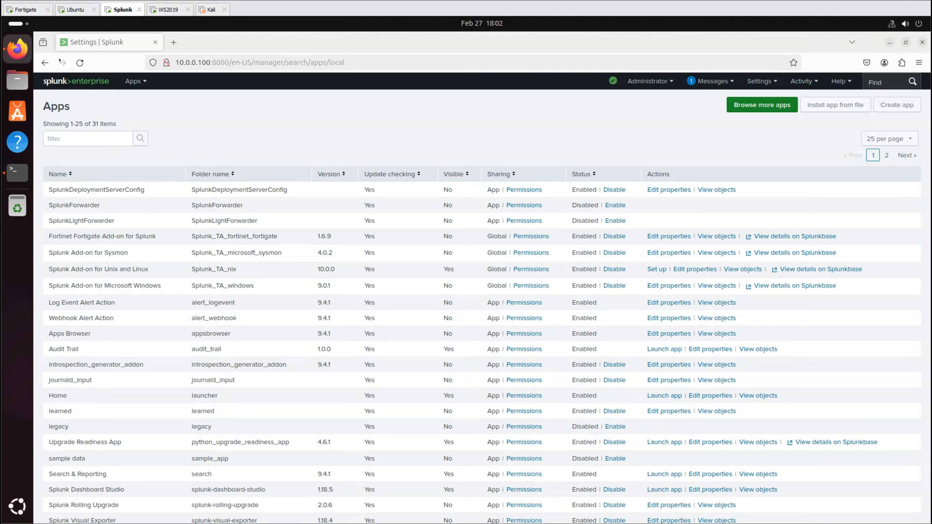
# - Review the deployable apps under Forwarder management Configurations, then go to the Indexes page
pyautogui.click(762, 82)
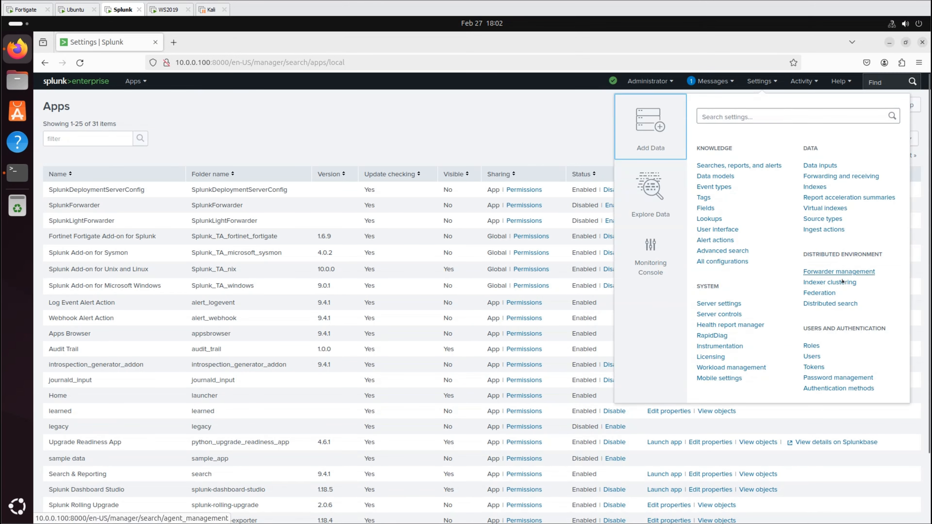
pyautogui.click(807, 279)
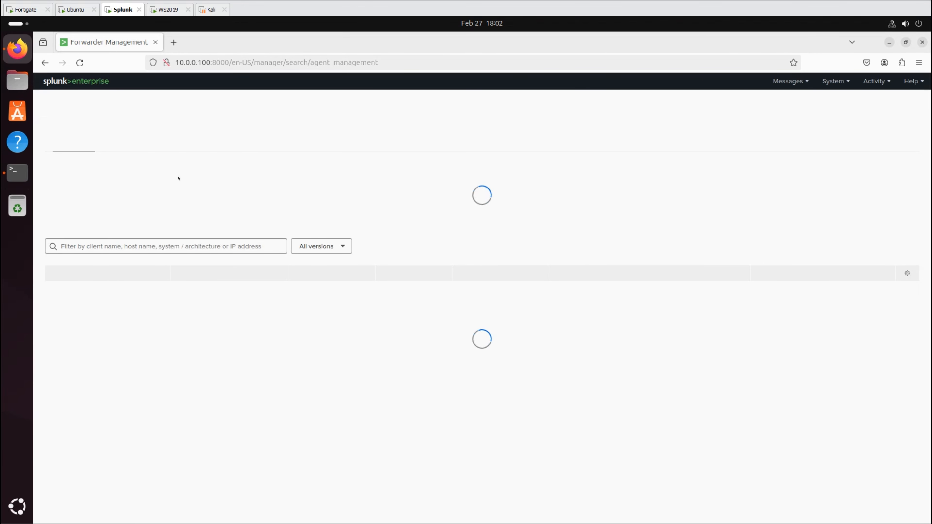
pyautogui.click(134, 146)
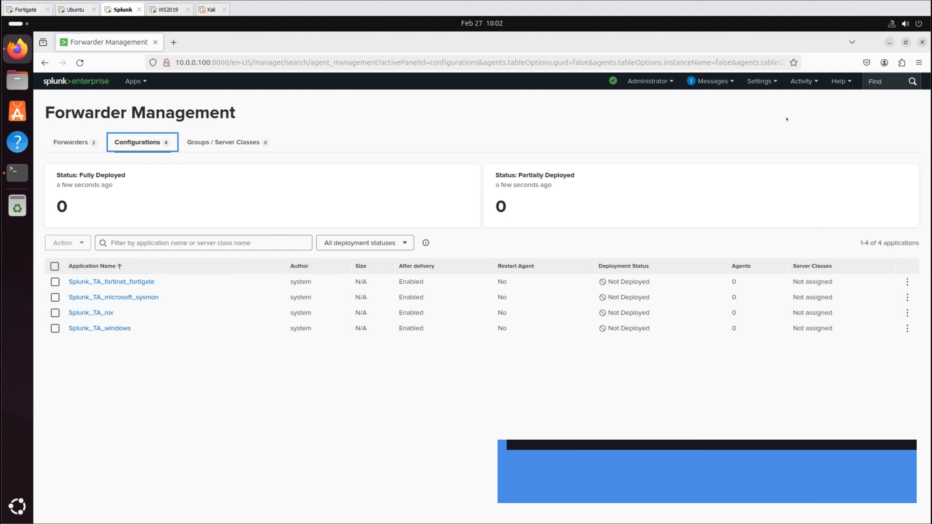
pyautogui.click(761, 81)
pyautogui.click(821, 175)
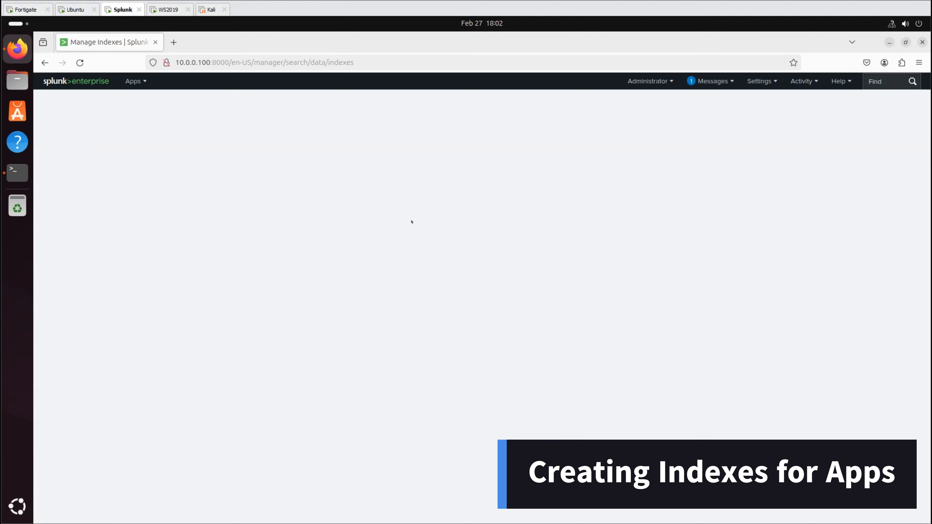
# - Create the wineventlog event index with tsidx reduction enabled
pyautogui.click(897, 107)
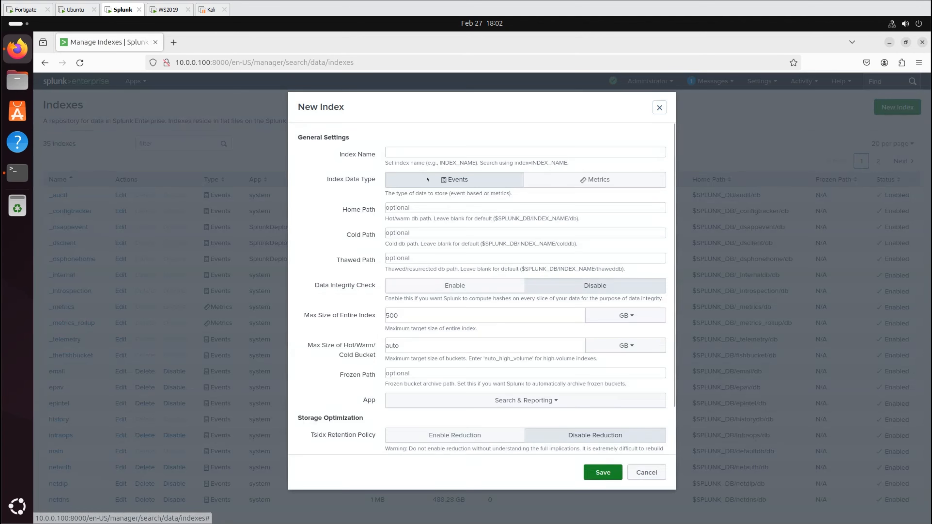
pyautogui.write('wineventlog')
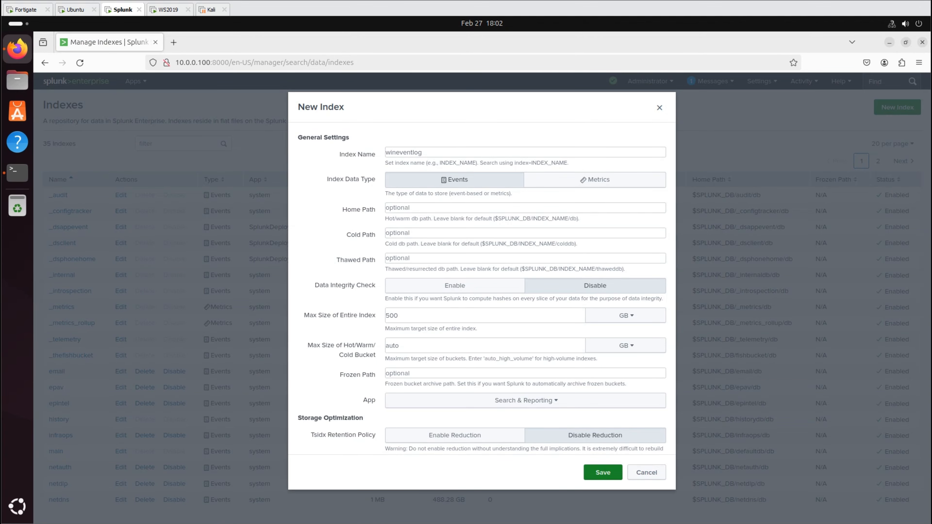
pyautogui.write('1')
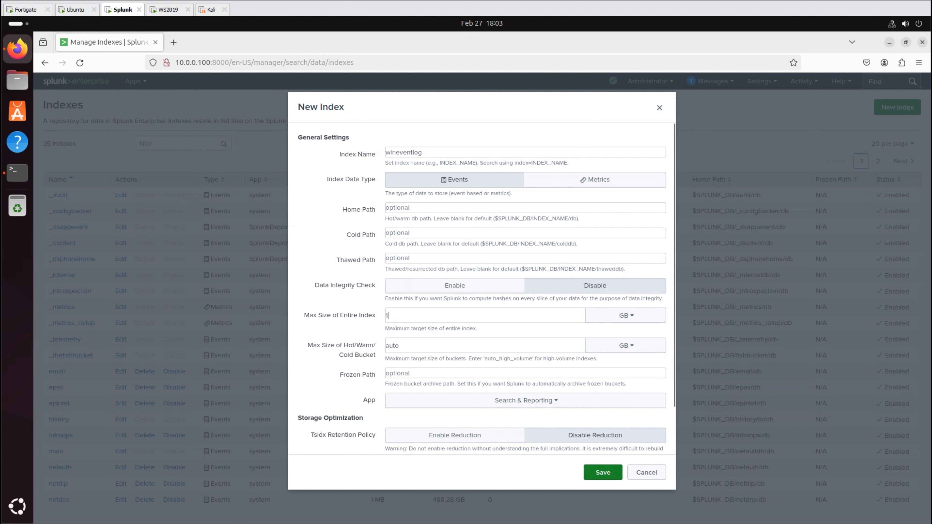
pyautogui.click(436, 440)
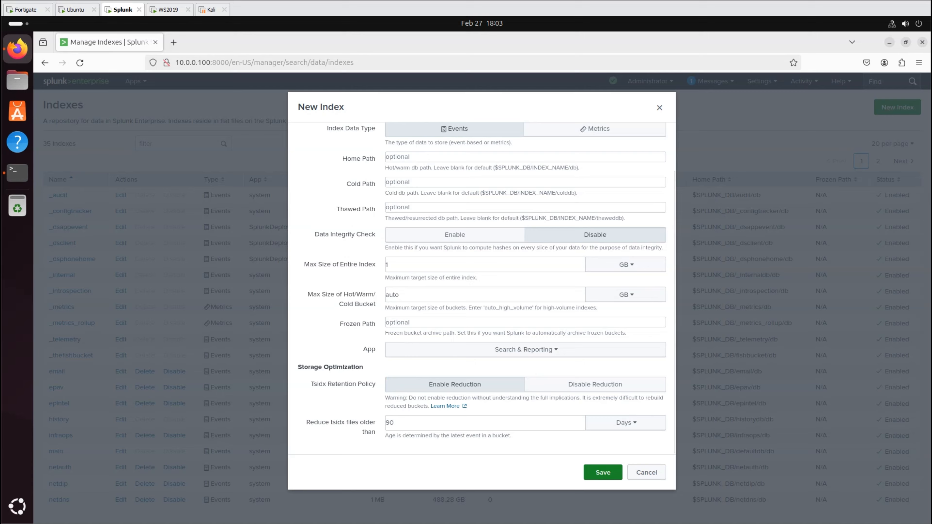
pyautogui.click(603, 472)
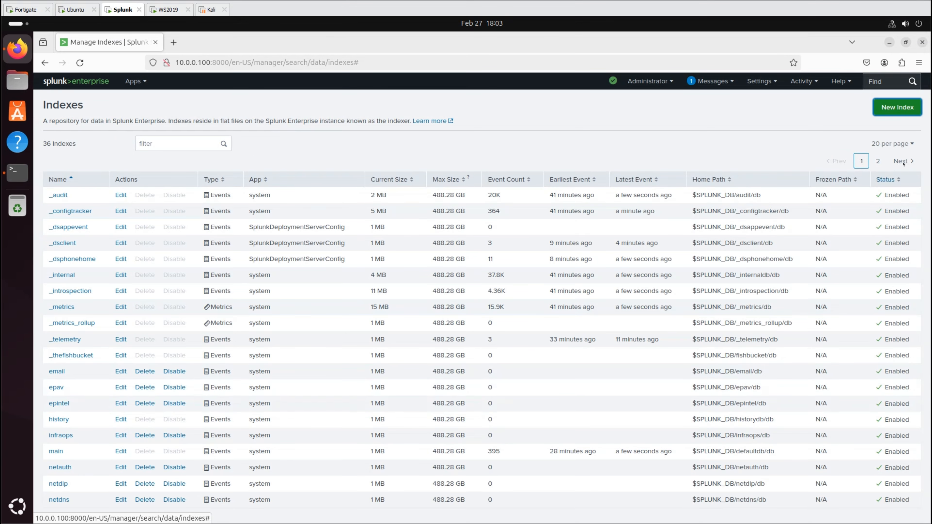
# - Create the sysmonlog event index with tsidx reduction enabled
pyautogui.click(907, 110)
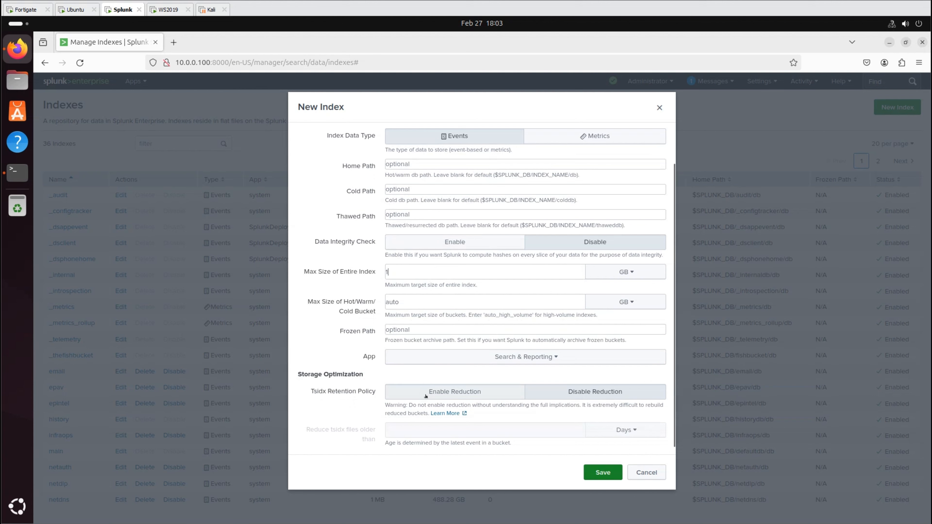
pyautogui.click(455, 391)
pyautogui.click(597, 470)
# - Create the unixlog event index with tsidx reduction after 90 days
pyautogui.click(423, 435)
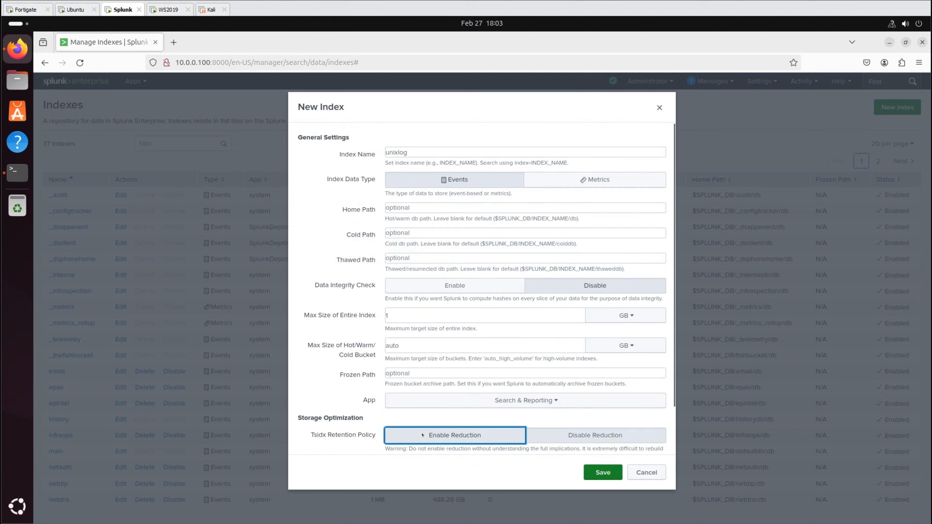
pyautogui.scroll(-3, 425, 431)
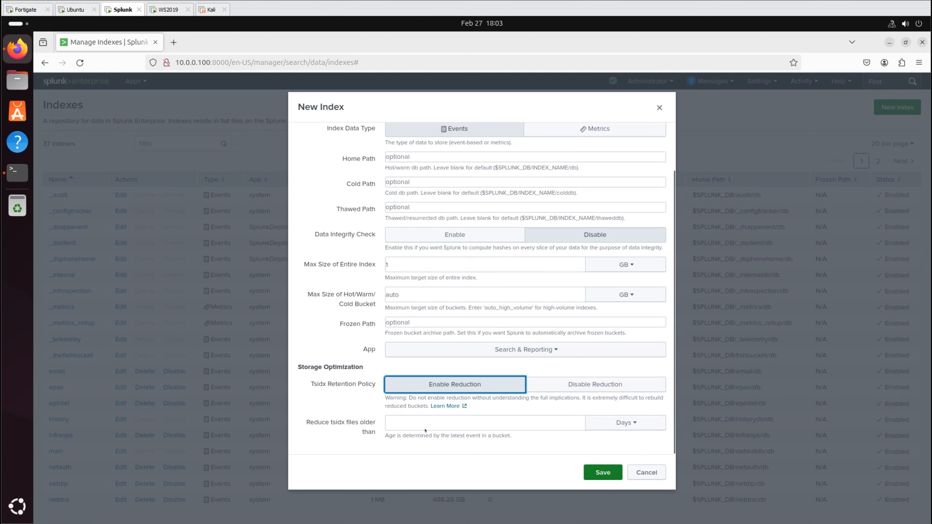
pyautogui.click(427, 422)
pyautogui.write('0')
pyautogui.click(603, 472)
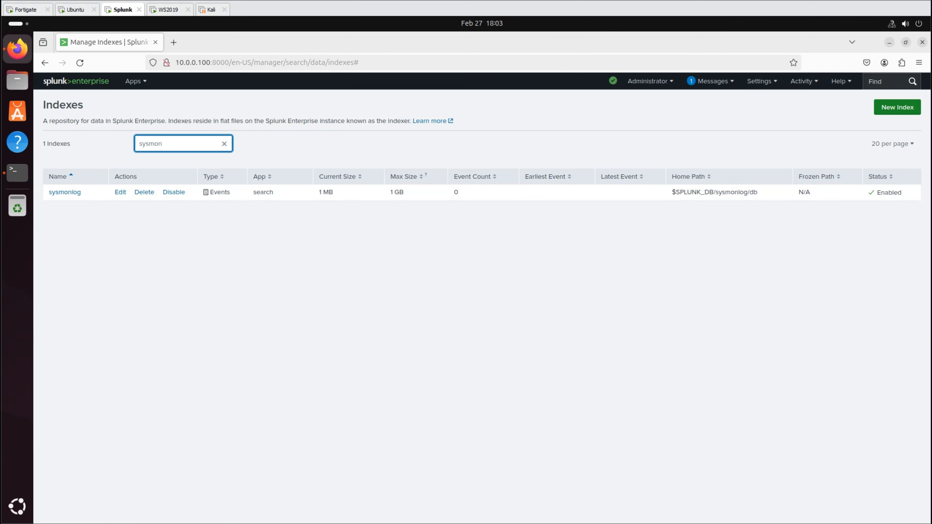
pyautogui.moveTo(210, 142); pyautogui.dragTo(103, 146)
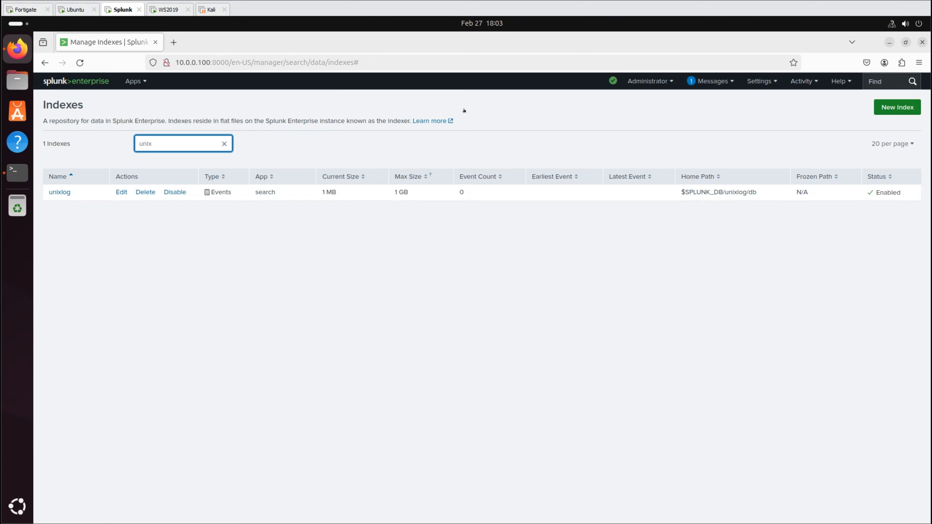
pyautogui.click(762, 80)
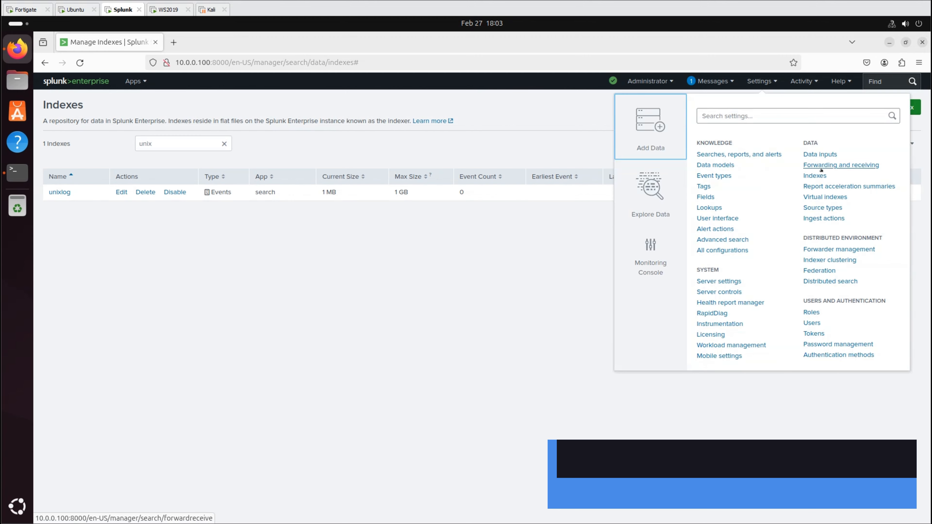
# - Add a new server class named nix in Forwarder management
pyautogui.click(842, 250)
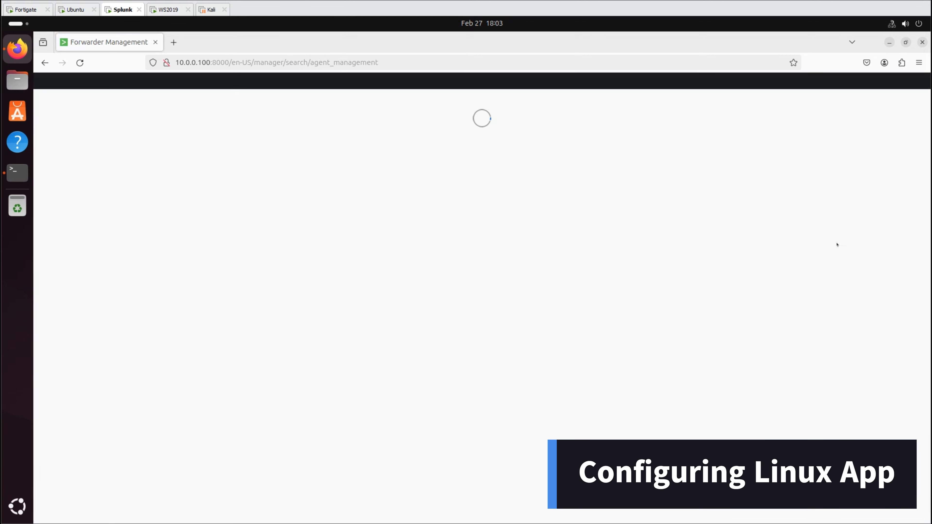
pyautogui.click(191, 147)
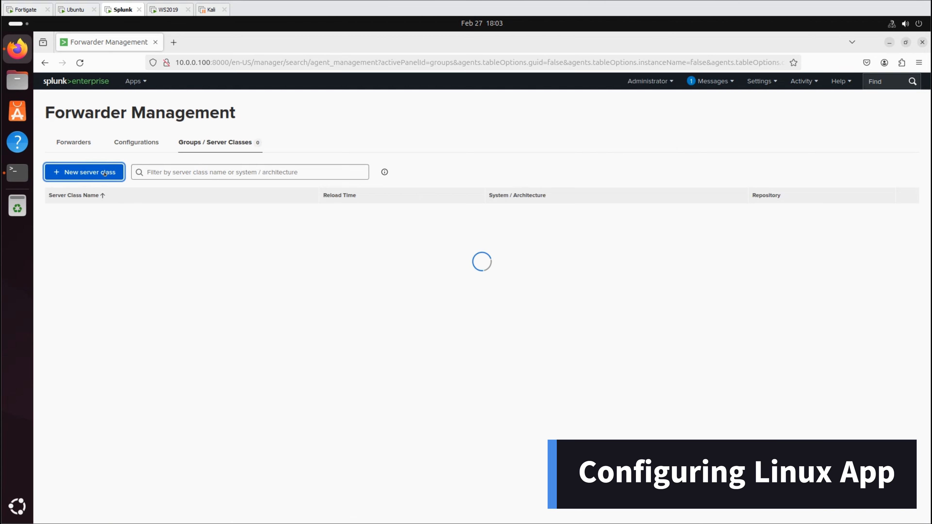
pyautogui.click(85, 172)
pyautogui.click(426, 154)
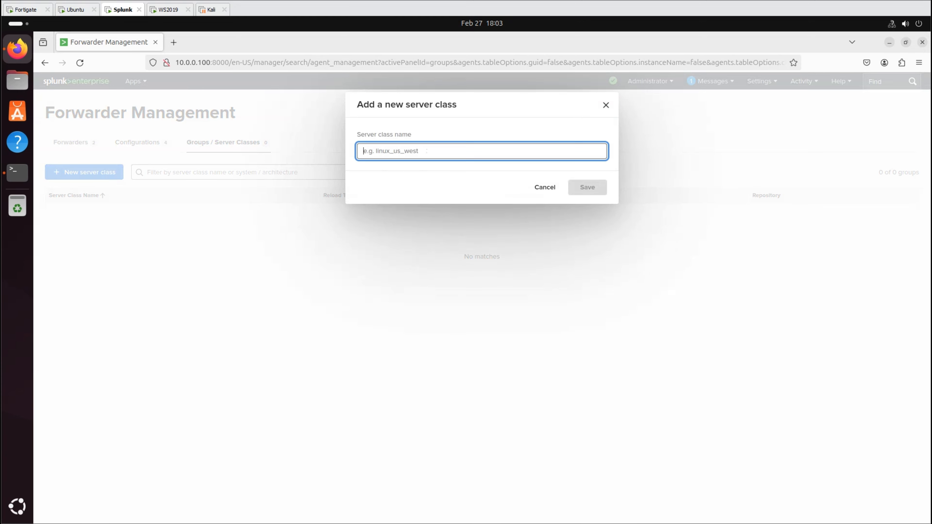
pyautogui.write('nix')
pyautogui.click(587, 185)
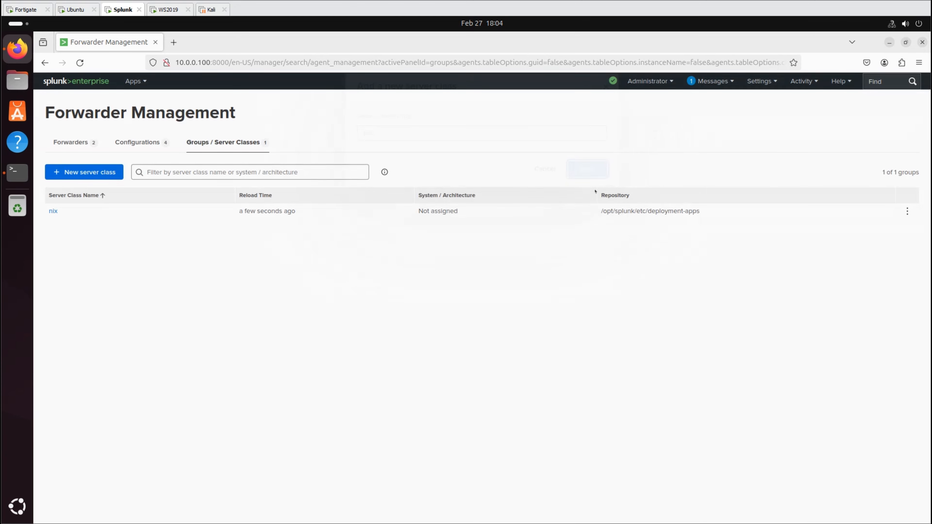
# - Assign agents to nix: include '*', filter to linux-x86_64 machines, preview, and save
pyautogui.click(54, 210)
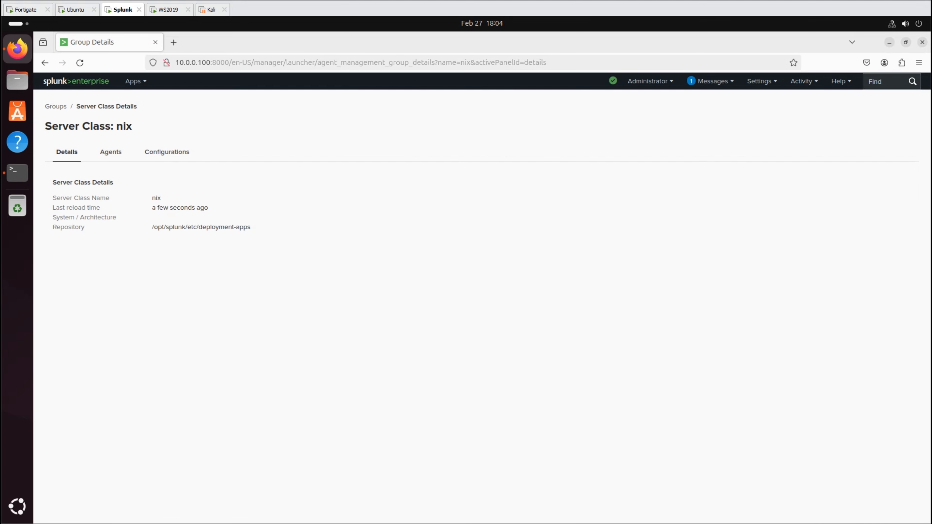
pyautogui.click(110, 152)
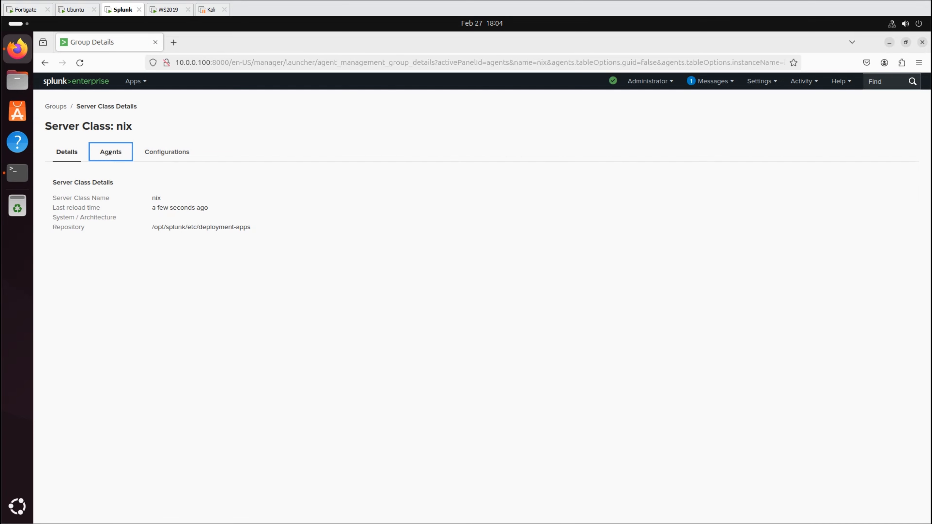
pyautogui.click(877, 126)
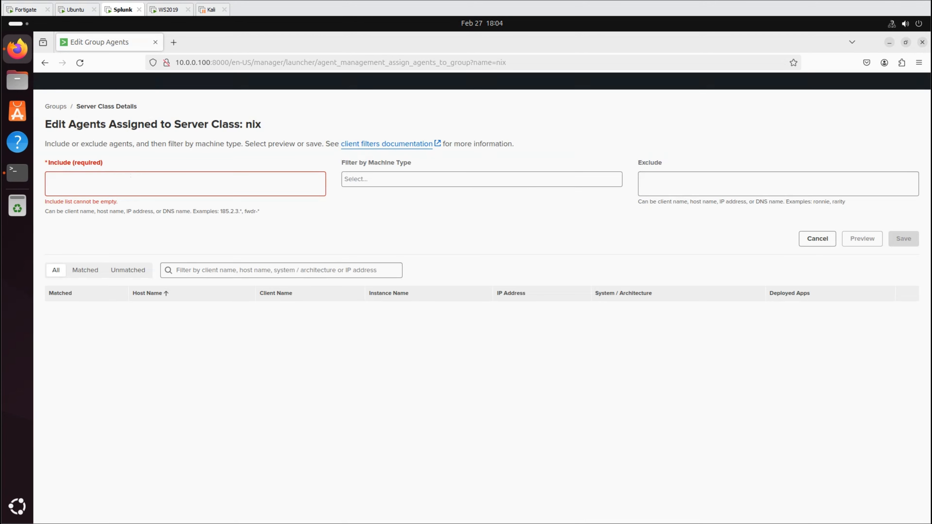
pyautogui.click(126, 181)
pyautogui.write('*')
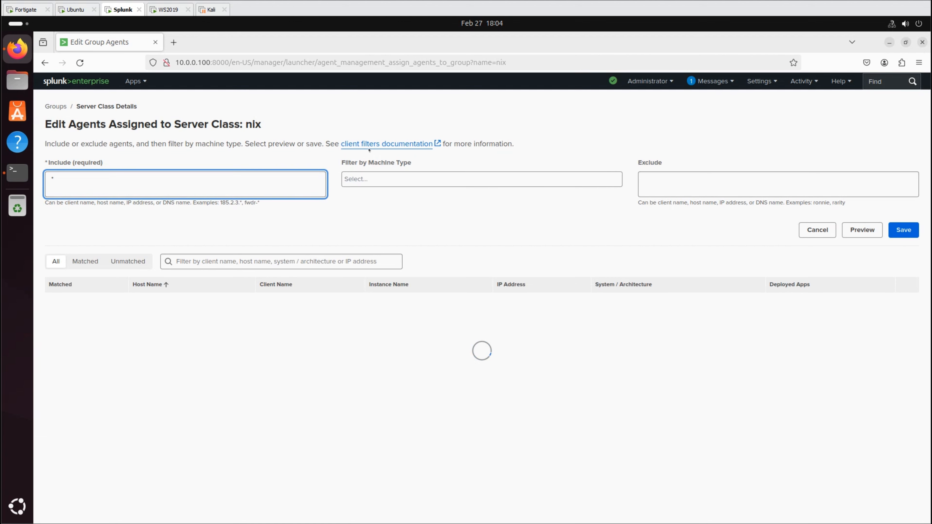
pyautogui.click(374, 180)
pyautogui.click(376, 203)
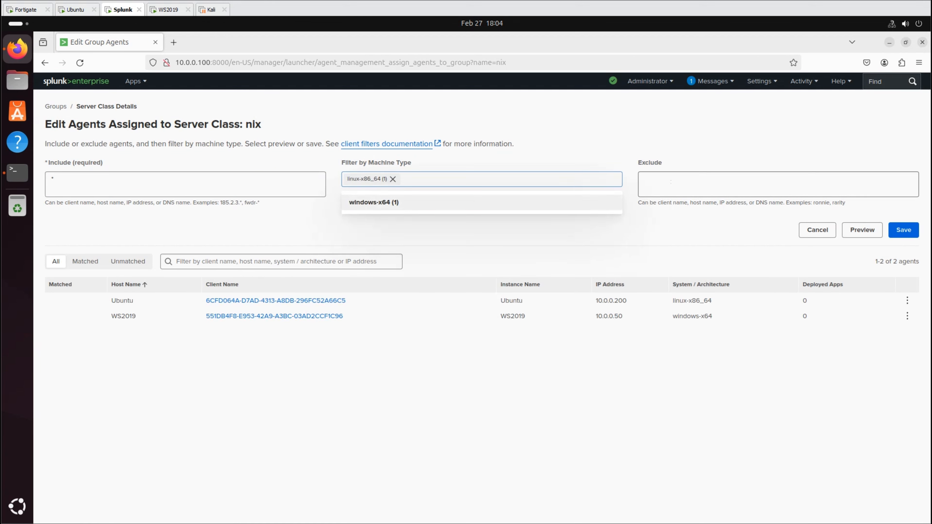
pyautogui.click(679, 185)
pyautogui.click(862, 230)
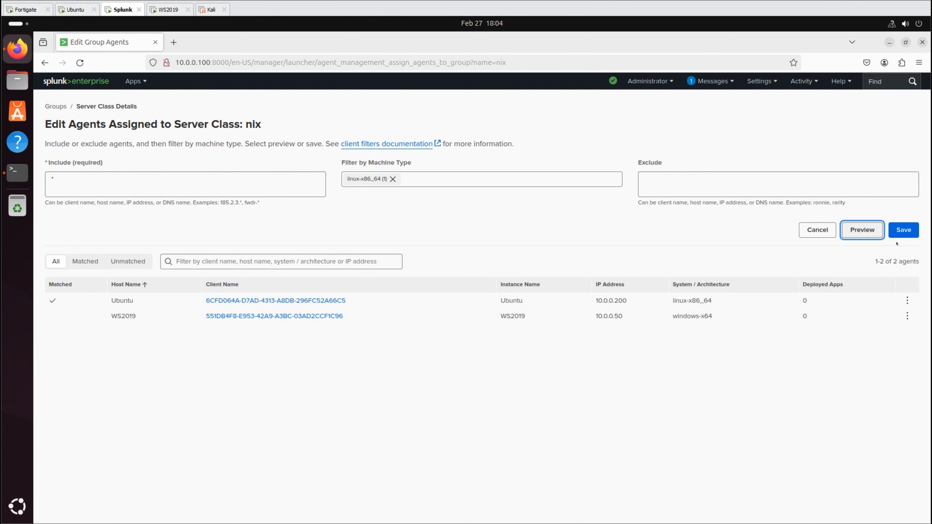
pyautogui.click(903, 230)
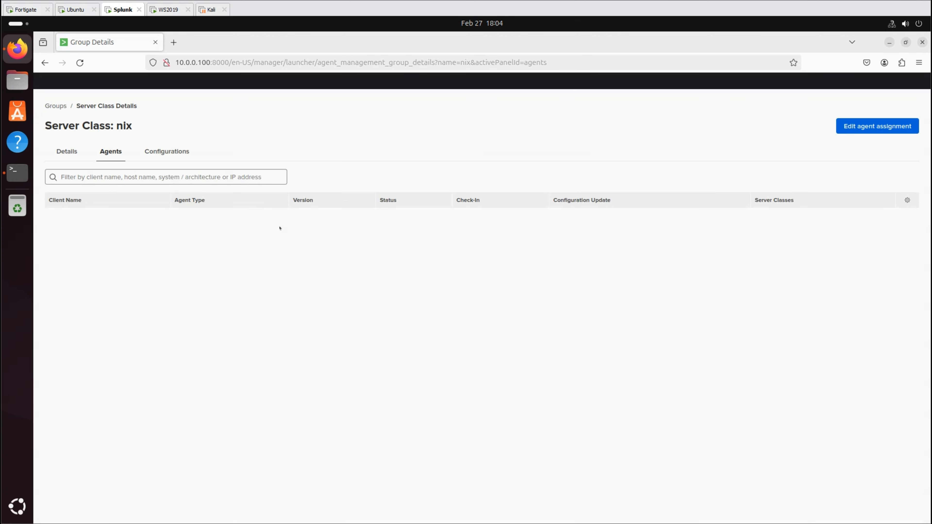
# - Assign the Splunk_TA_nix app to the nix server class
pyautogui.click(167, 151)
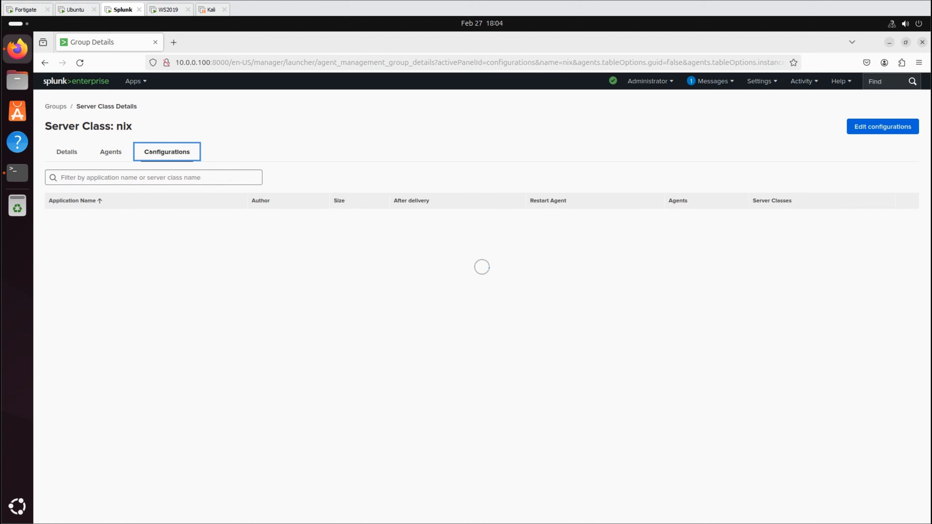
pyautogui.click(903, 127)
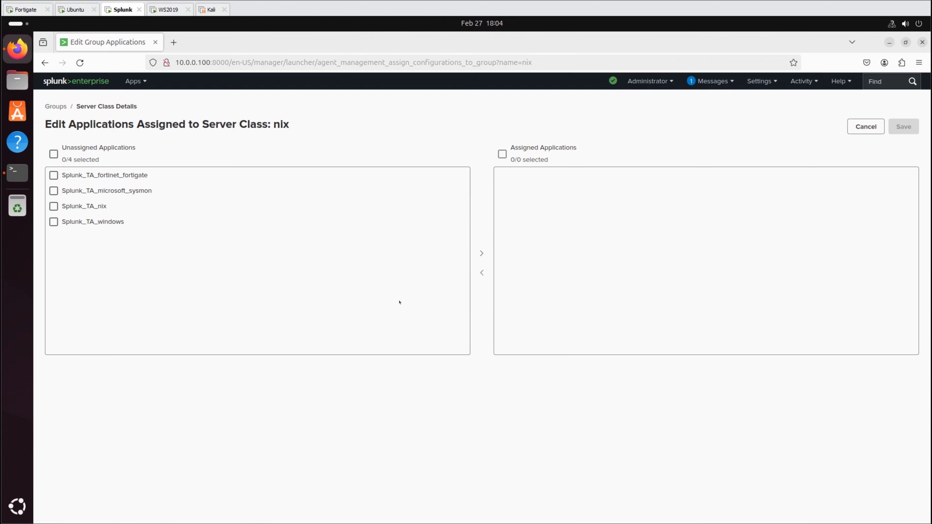
pyautogui.click(54, 206)
pyautogui.click(481, 253)
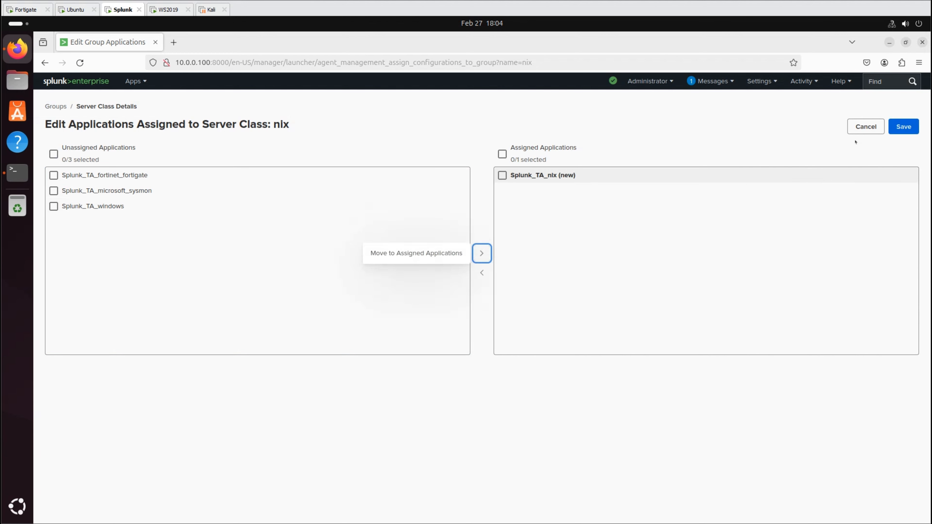
pyautogui.click(900, 126)
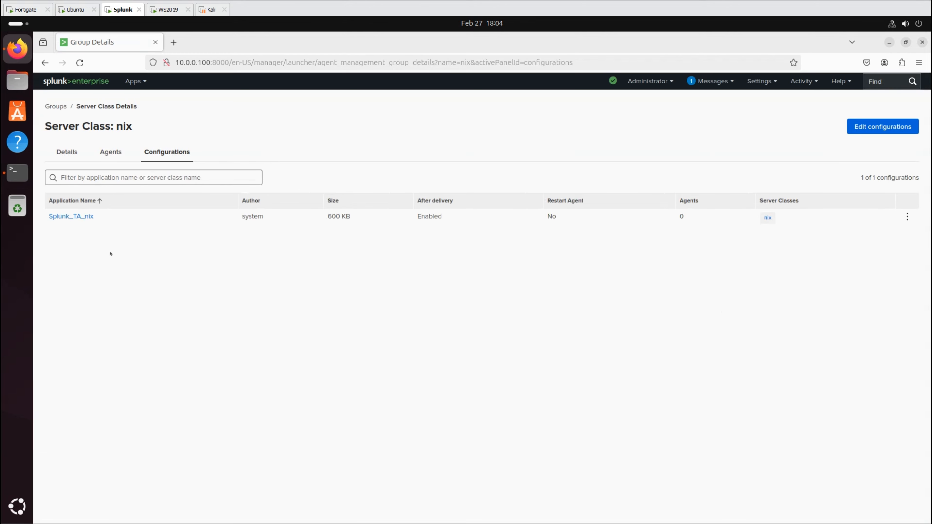
# - Turn on Restart agent for Splunk_TA_nix and refresh to confirm Successfully Deployed
pyautogui.click(69, 215)
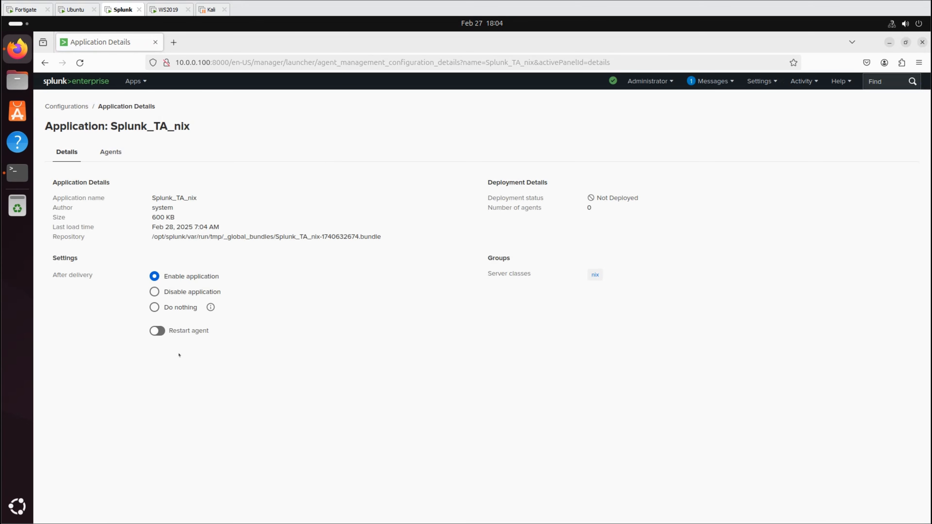
pyautogui.click(156, 330)
pyautogui.click(67, 106)
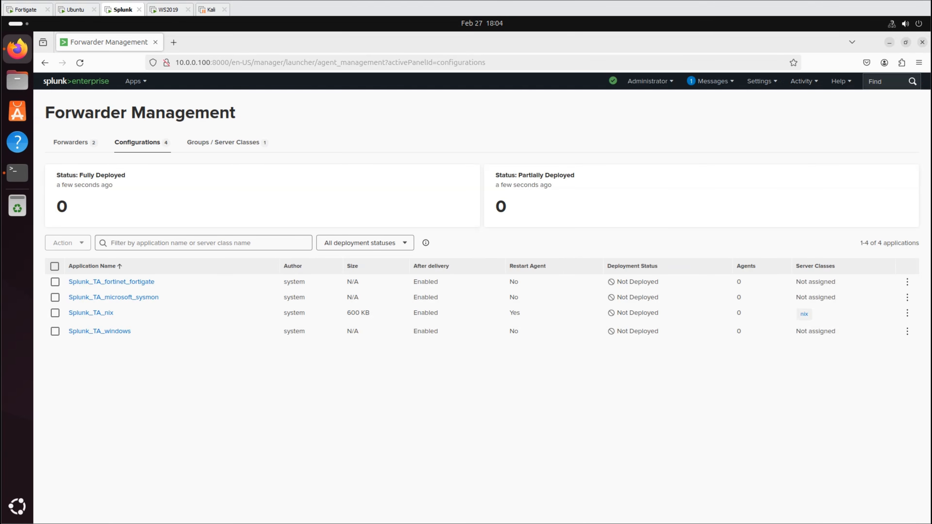
pyautogui.click(80, 62)
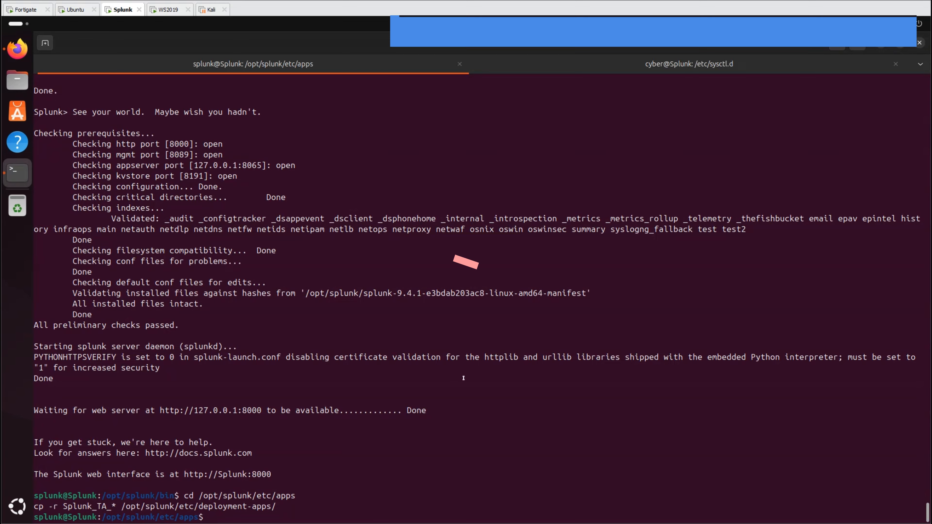
# - Edit Splunk_TA_nix's local inputs.conf to default to index unixlog and enable /var/log monitoring
pyautogui.write('cd /opt/splunk/etc/deployment-apps/Splunk_TA_nix/local cp /opt/splunk/etc/deployment-apps/Splunk_TA_nix/default/app.conf . cp /opt/splunk/etc/deployment-apps/Splunk_TA_nix/default/inputs.conf . cp /opt/splunk/etc/deployment-apps/Splunk_TA_nix/default/props.conf .')
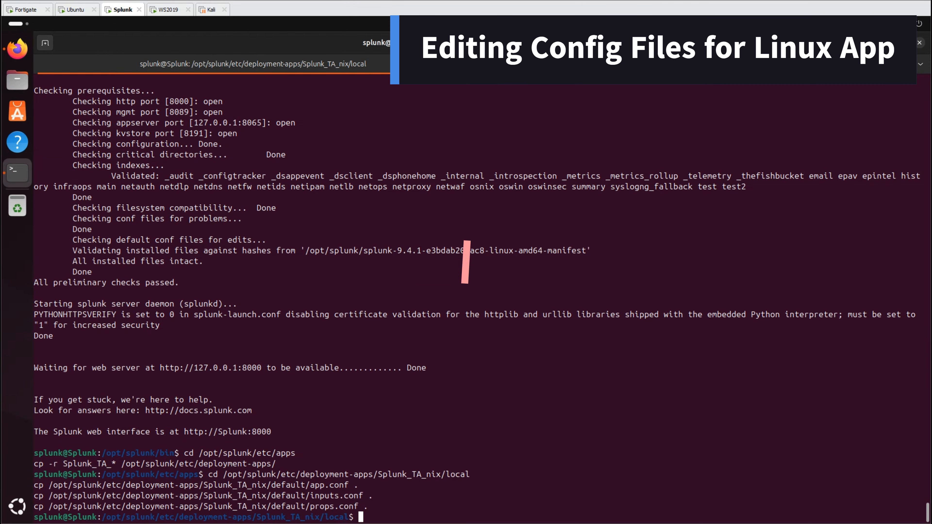
pyautogui.write('nano inputs.conf')
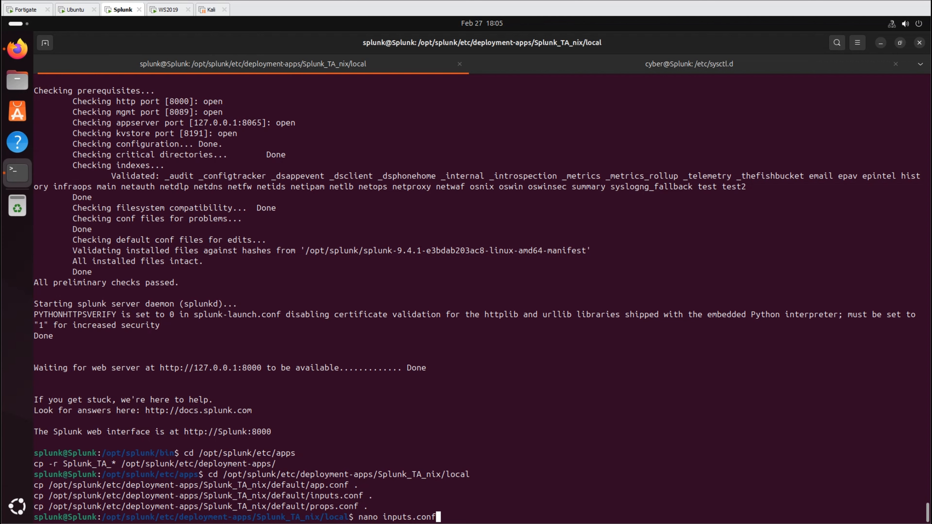
pyautogui.press('Return')
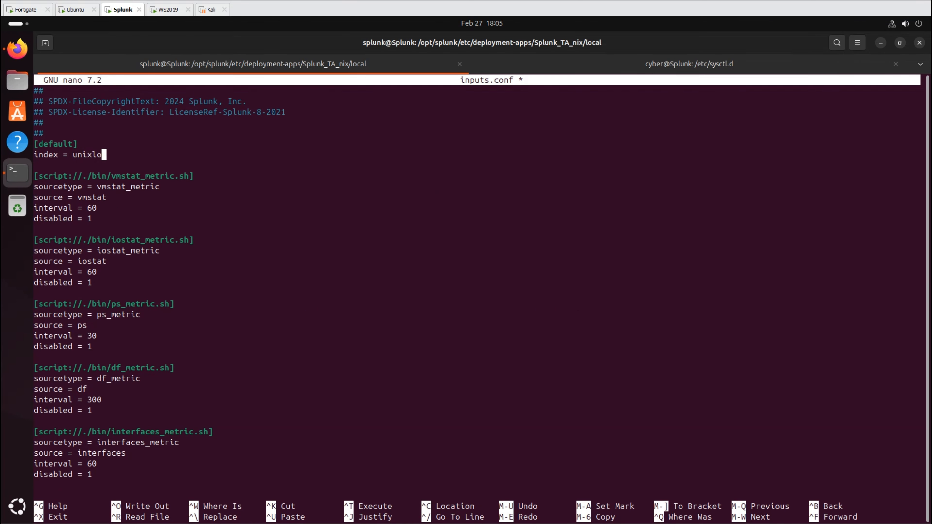
pyautogui.write('g')
pyautogui.press('Down')
pyautogui.press('Down')
pyautogui.press('Down')
pyautogui.press('Down')
pyautogui.press('Down')
pyautogui.press('Down')
pyautogui.press('Down')
pyautogui.press('Down')
pyautogui.press('Down')
pyautogui.press('Down')
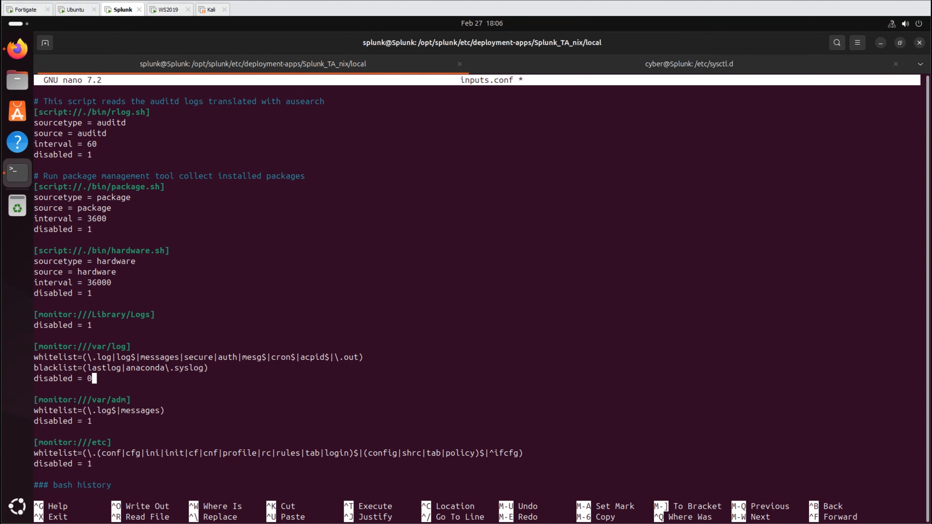
pyautogui.hotkey('ctrl', 's')
pyautogui.hotkey('ctrl', 'x')
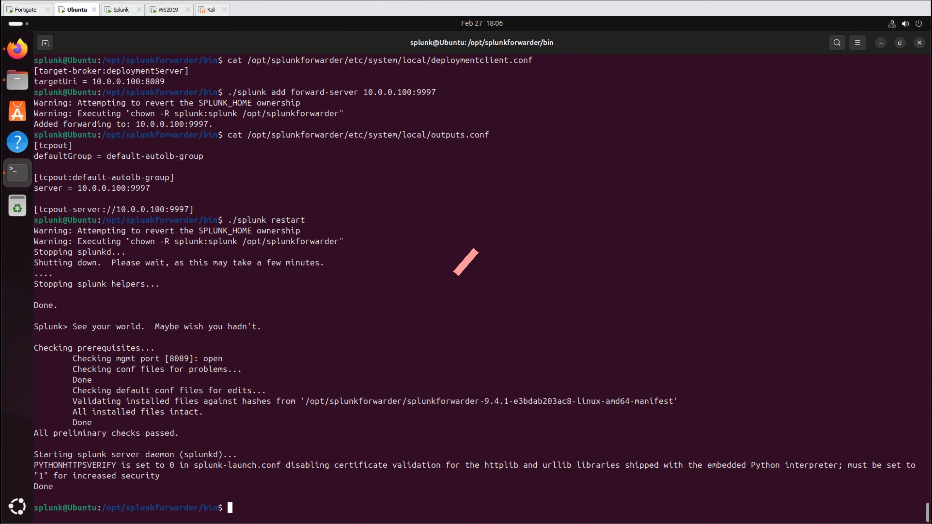
# - Copy default confs to local and edit inputs.conf for unixlog and /var/log monitoring
pyautogui.hotkey('ctrl', 'shift', 'v')
pyautogui.press('Return')
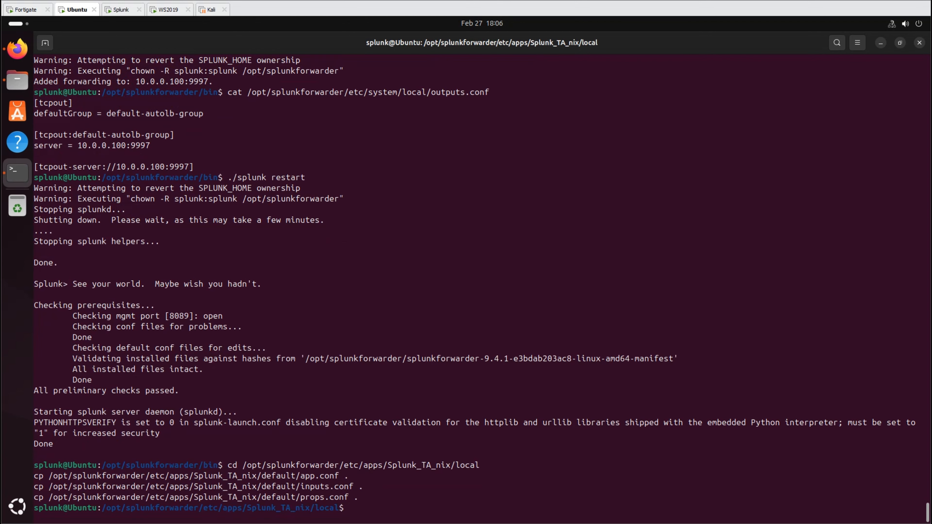
pyautogui.write('nano inputs.conf')
pyautogui.press('Return')
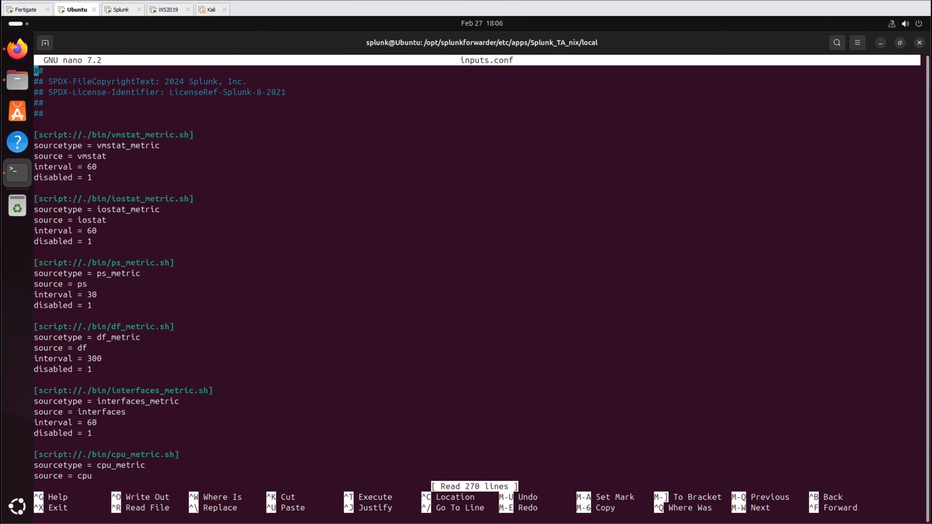
pyautogui.press('Down')
pyautogui.press('Down')
pyautogui.press('Down')
pyautogui.press('Down')
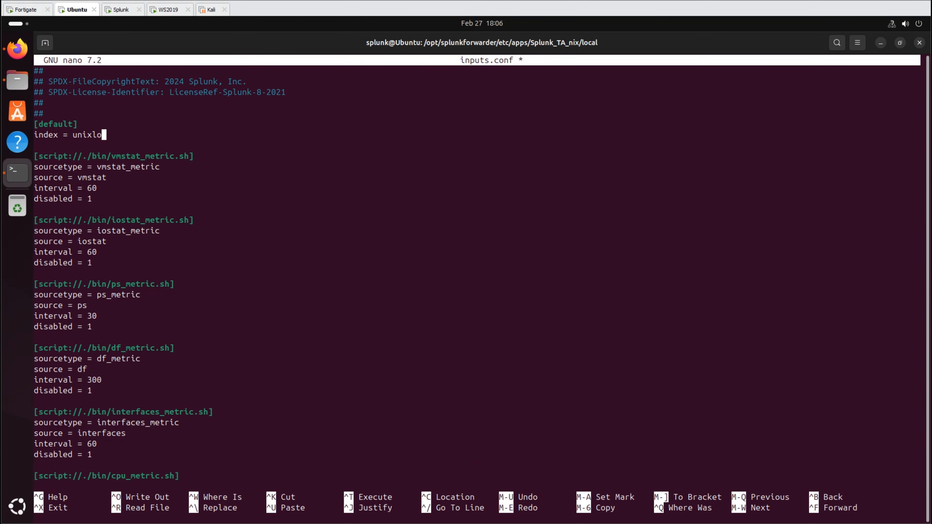
pyautogui.write('g')
pyautogui.scroll(-20, 326, 274)
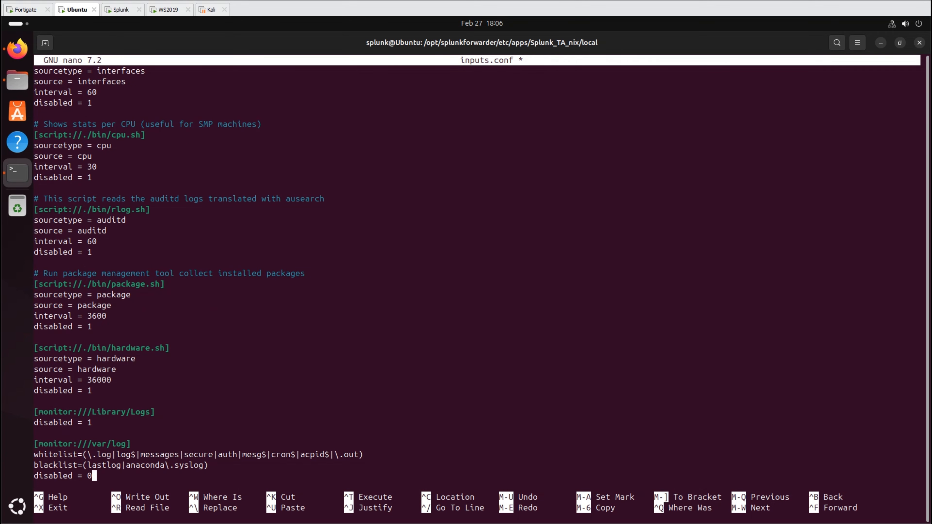
pyautogui.hotkey('ctrl', 'o')
pyautogui.press('Return')
pyautogui.hotkey('ctrl', 'x')
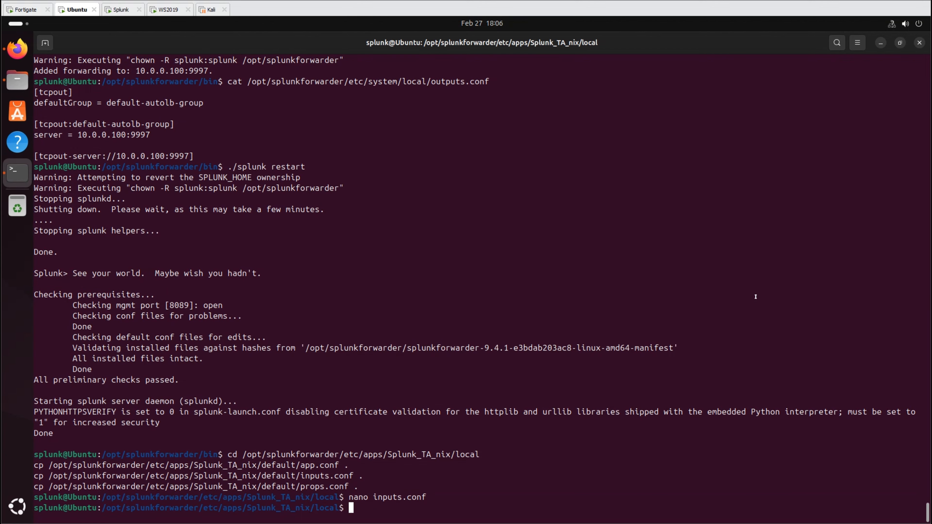
# - Restart the forwarder and give splunk ownership of /var/log with sudo chown -R
pyautogui.hotkey('ctrl', 'shift', 'v')
pyautogui.press('Return')
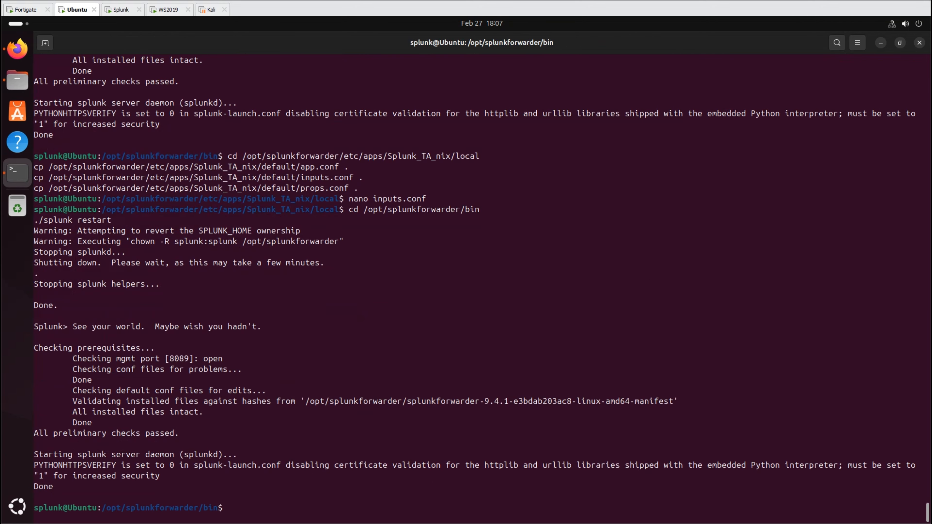
pyautogui.hotkey('ctrl', 'shift', 't')
pyautogui.hotkey('ctrl', 'shift', 'v')
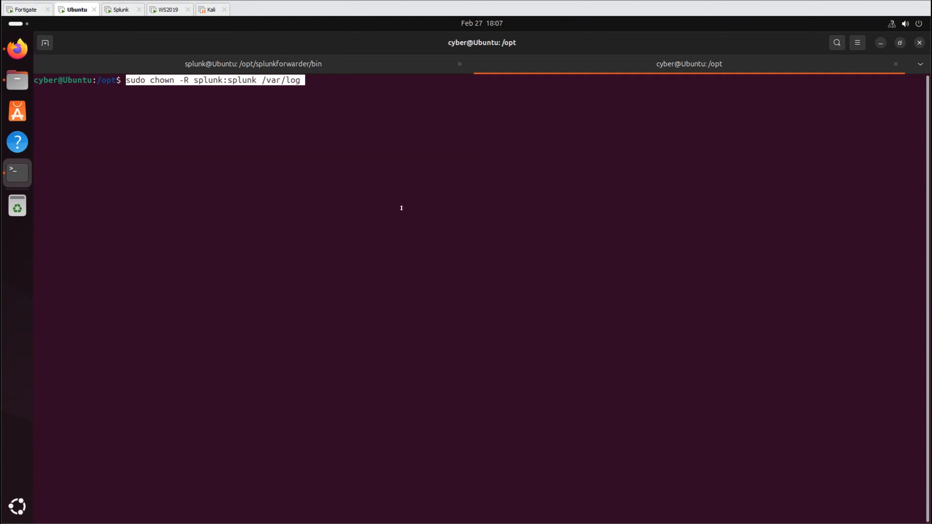
pyautogui.press('Return')
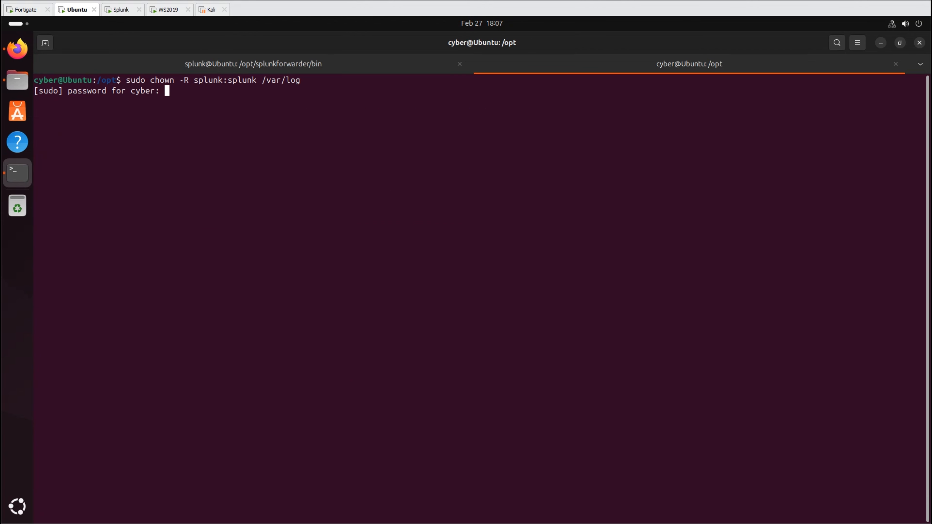
pyautogui.press('Return')
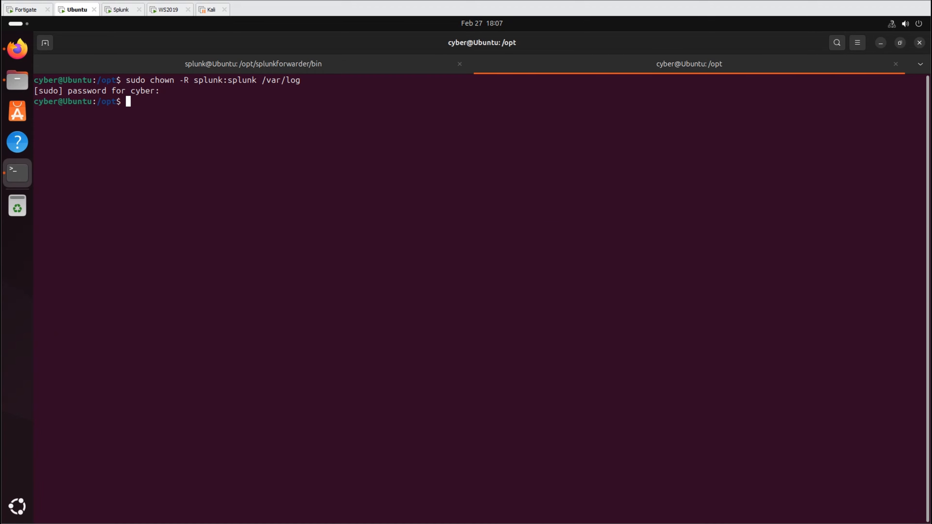
pyautogui.click(817, 176)
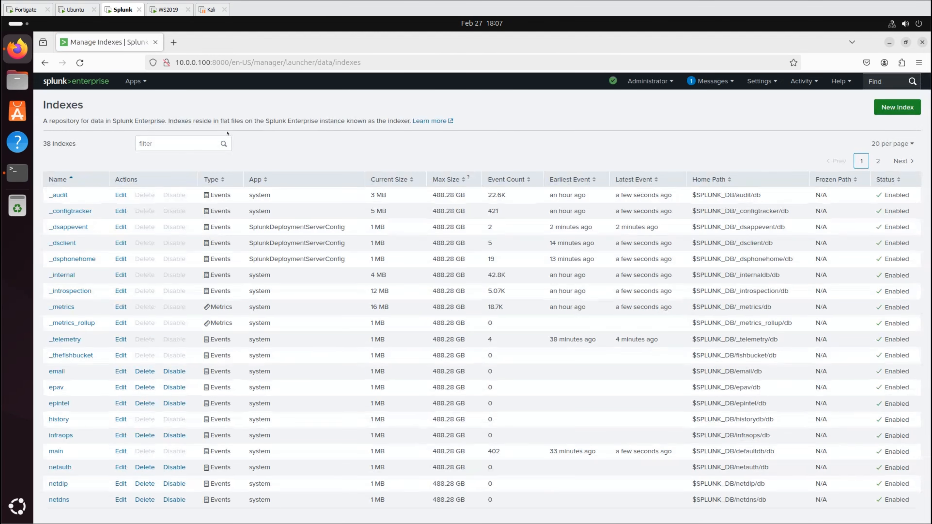
# - Filter indexes for 'unix' and search unixlog, seeing about 37.7K events, then list server classes
pyautogui.click(185, 137)
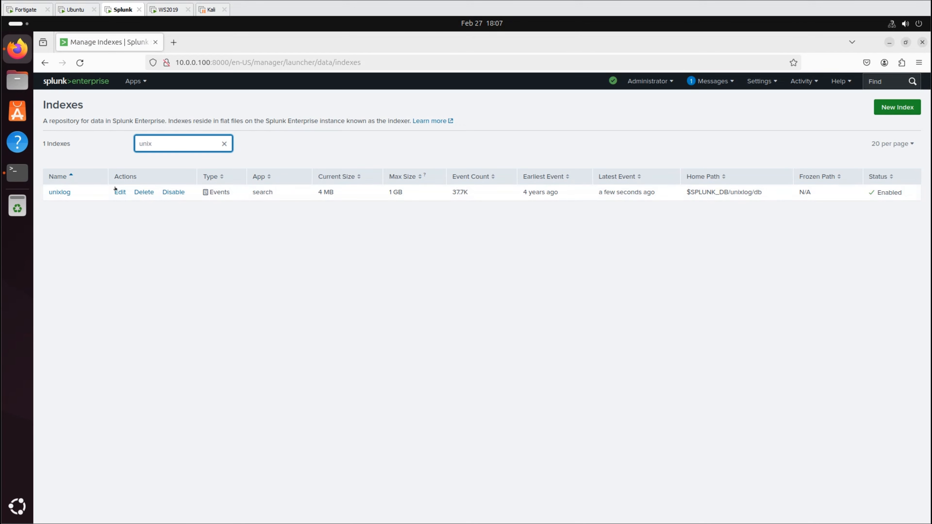
pyautogui.click(58, 192)
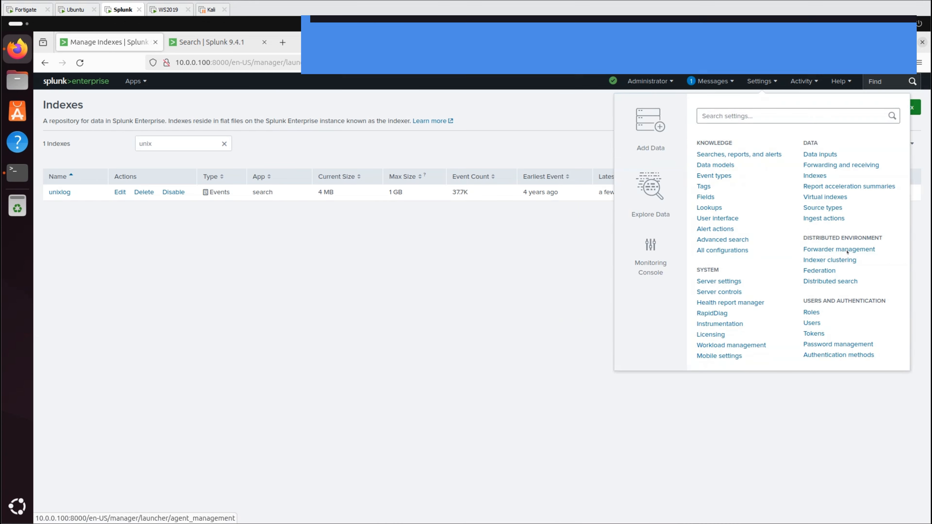
pyautogui.click(846, 252)
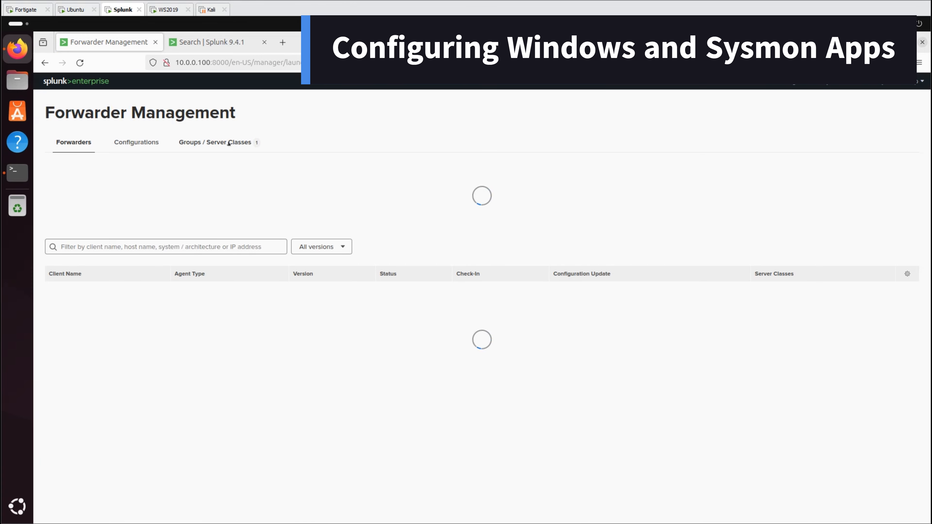
pyautogui.click(229, 143)
# - Create a new server class named 'win' and open its details
pyautogui.click(94, 173)
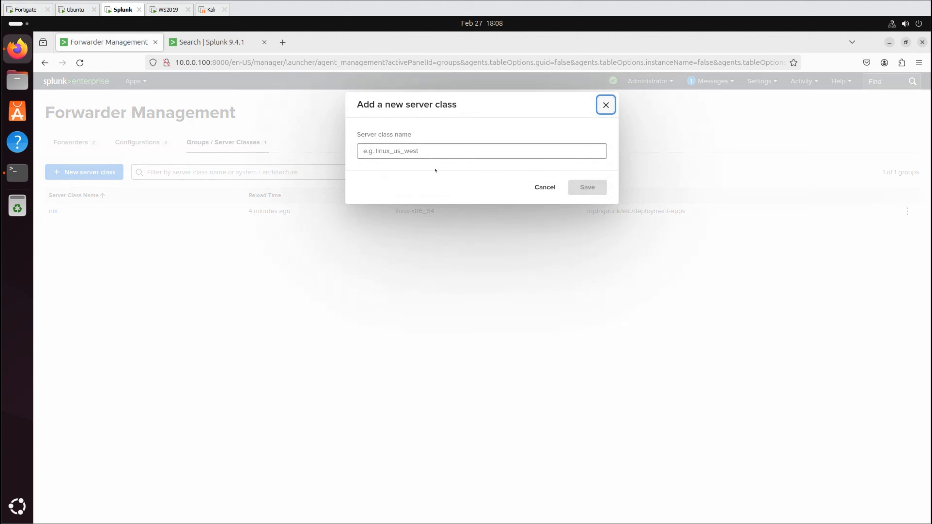
pyautogui.write('w')
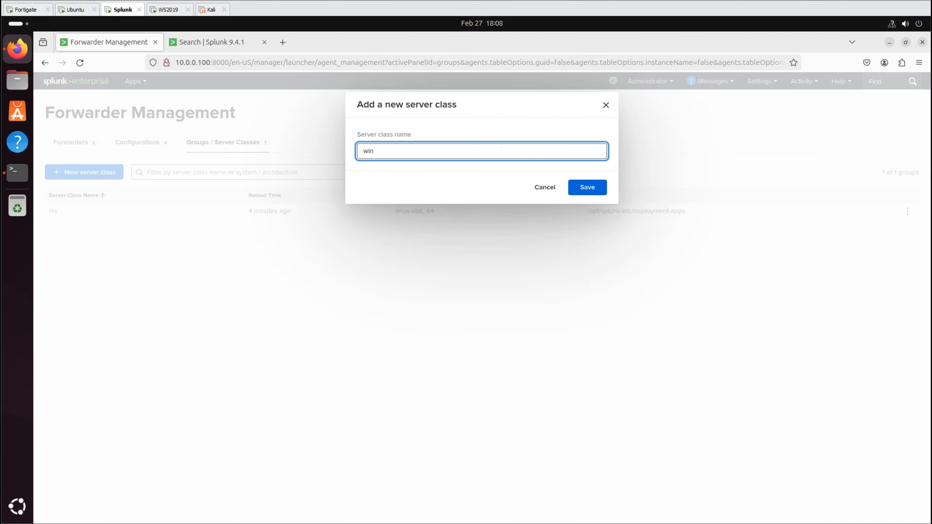
pyautogui.write('in')
pyautogui.click(580, 192)
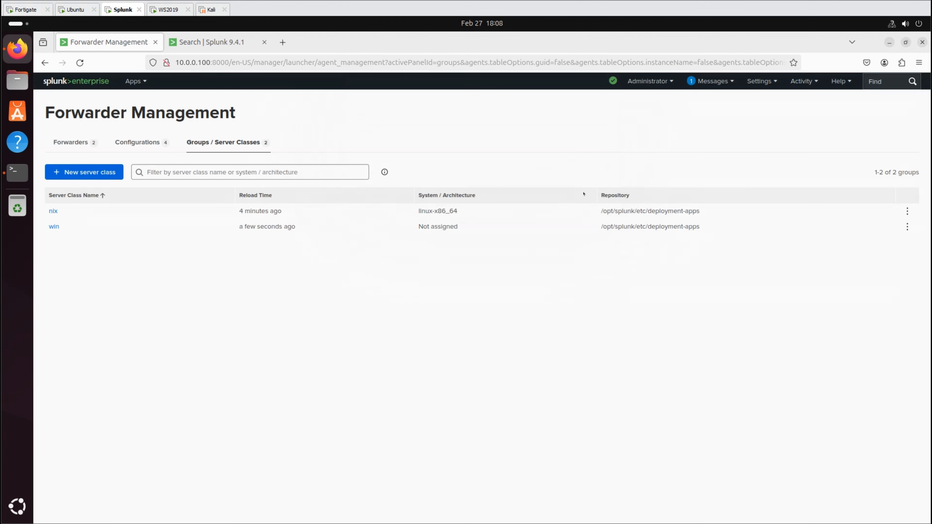
pyautogui.click(53, 227)
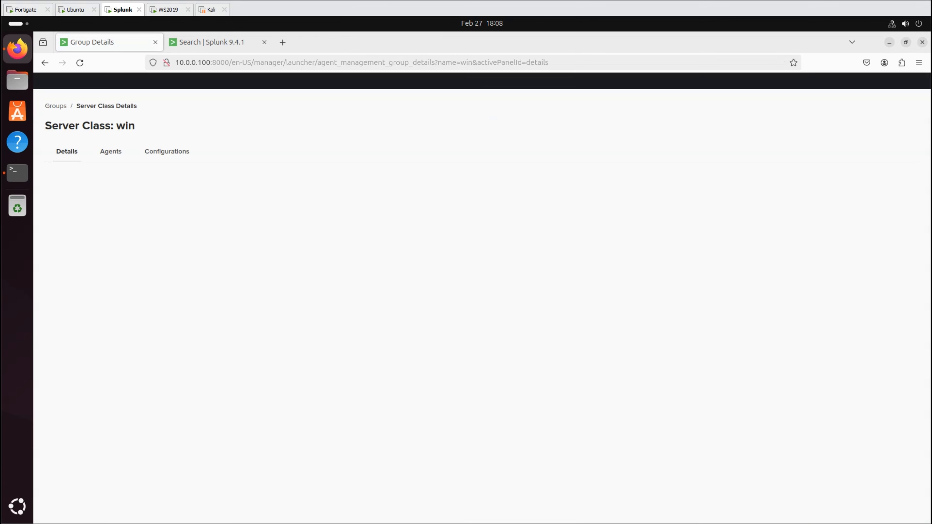
# - Assign agents to win by including * filtered to windows-x64, preview the WS2019 match, and save
pyautogui.click(110, 152)
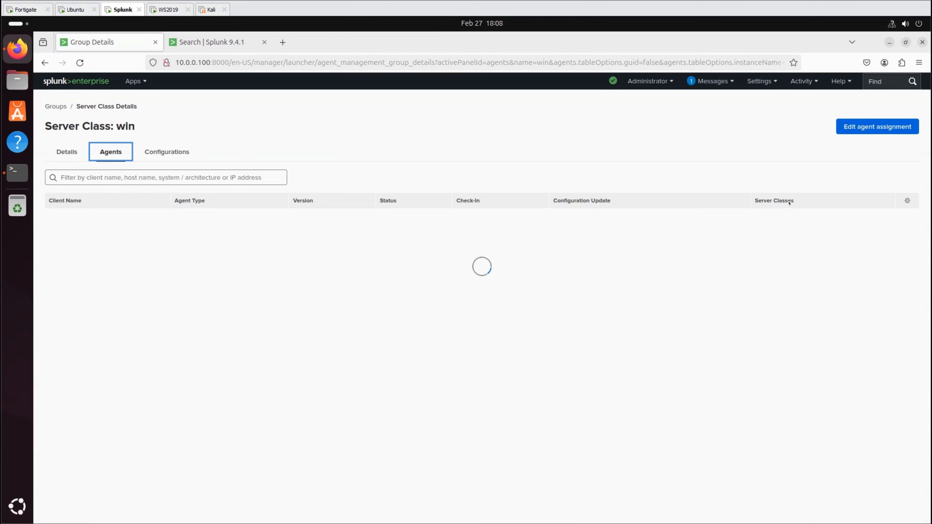
pyautogui.click(878, 126)
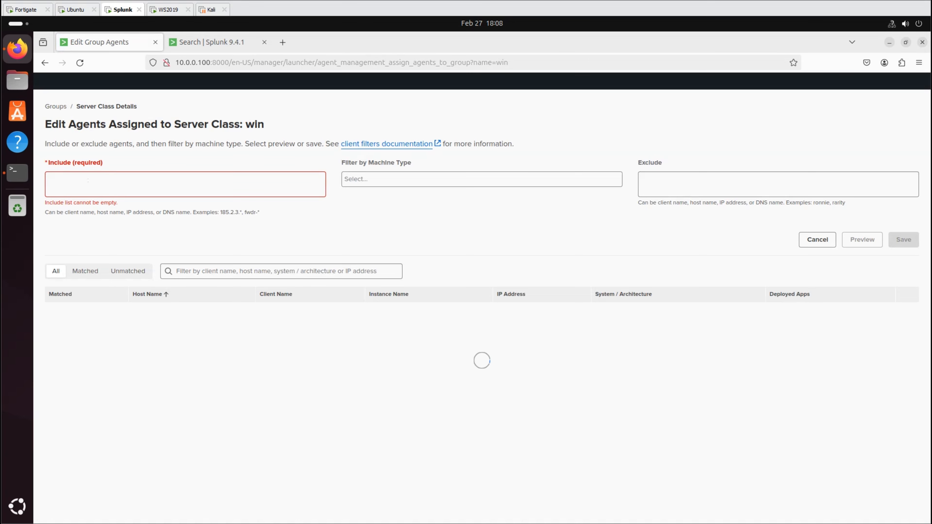
pyautogui.click(90, 182)
pyautogui.write('*')
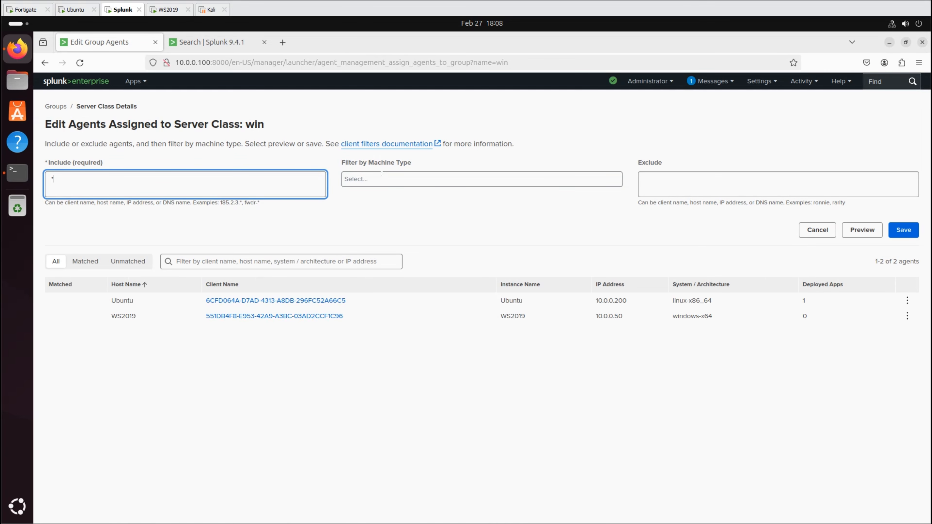
pyautogui.click(387, 180)
pyautogui.click(372, 217)
pyautogui.click(770, 183)
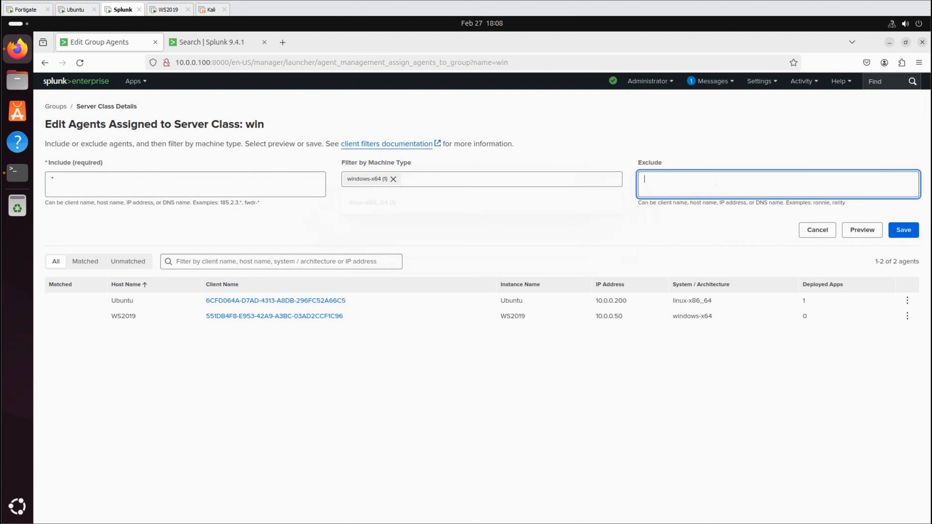
pyautogui.click(847, 228)
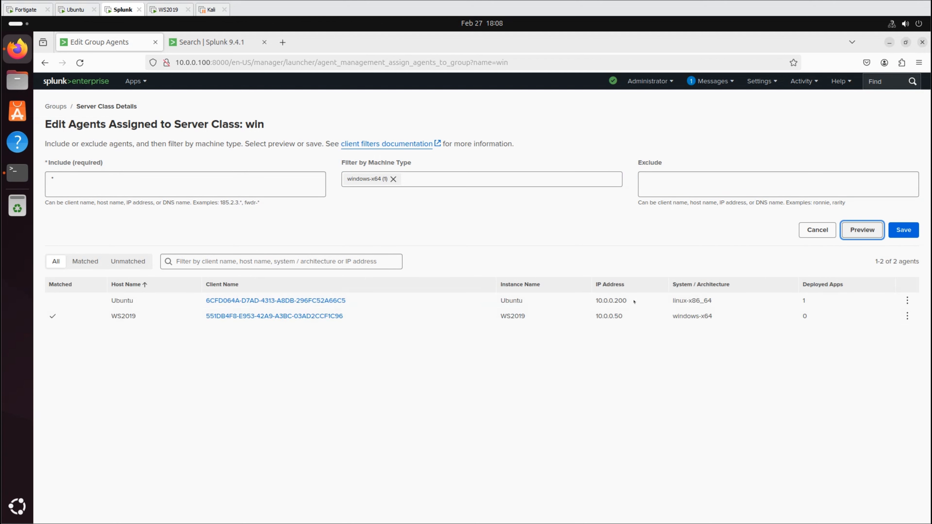
pyautogui.click(905, 225)
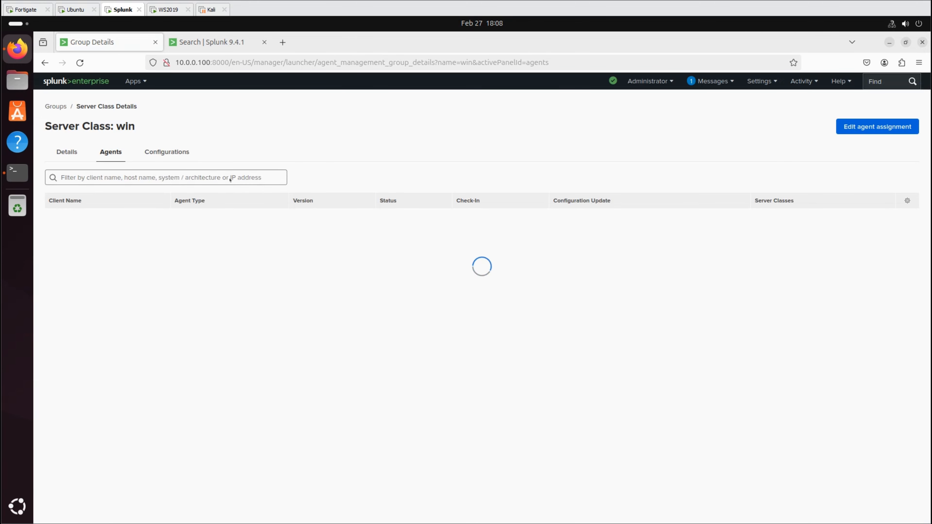
pyautogui.click(176, 152)
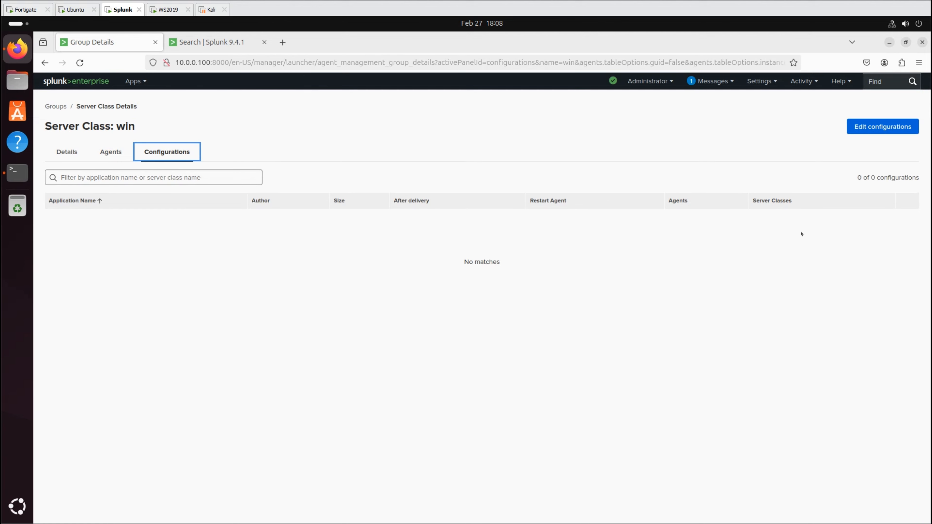
# - Assign Splunk_TA_microsoft_sysmon and Splunk_TA_windows to the win server class and save
pyautogui.click(880, 129)
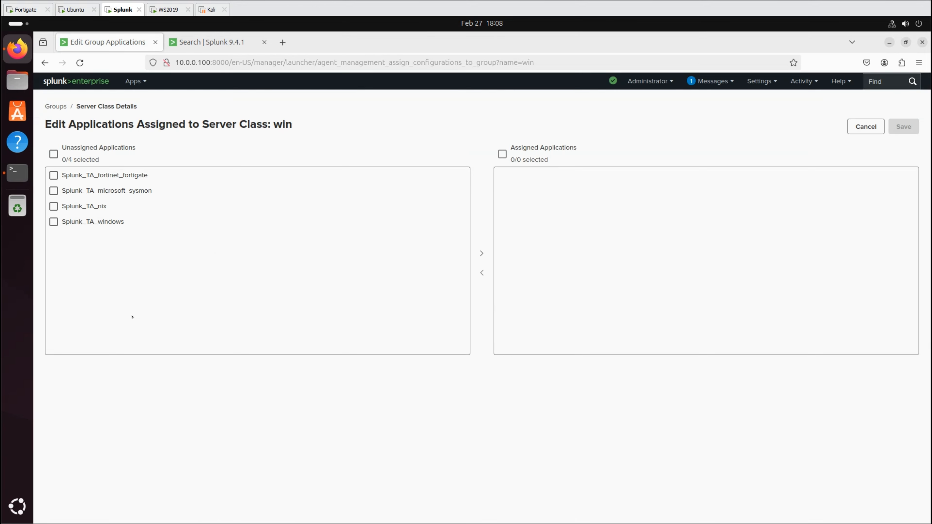
pyautogui.click(53, 191)
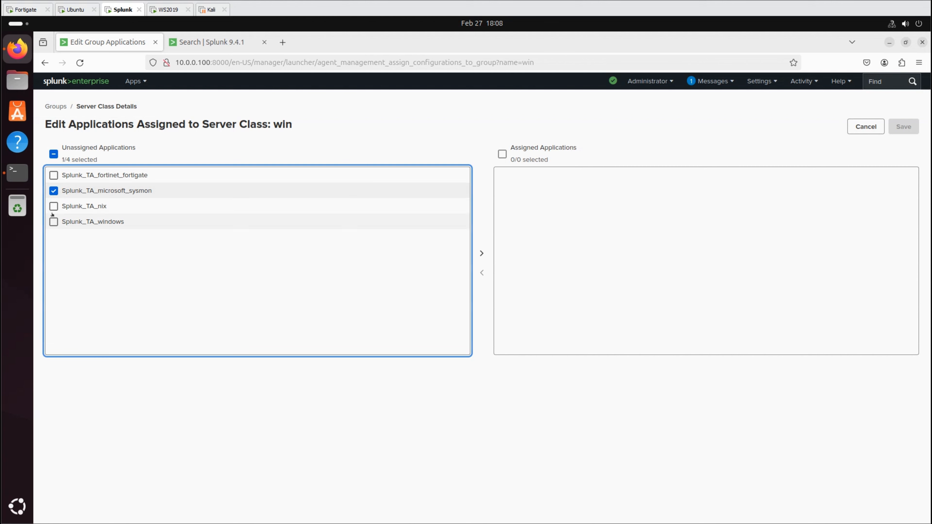
pyautogui.click(54, 222)
pyautogui.click(482, 252)
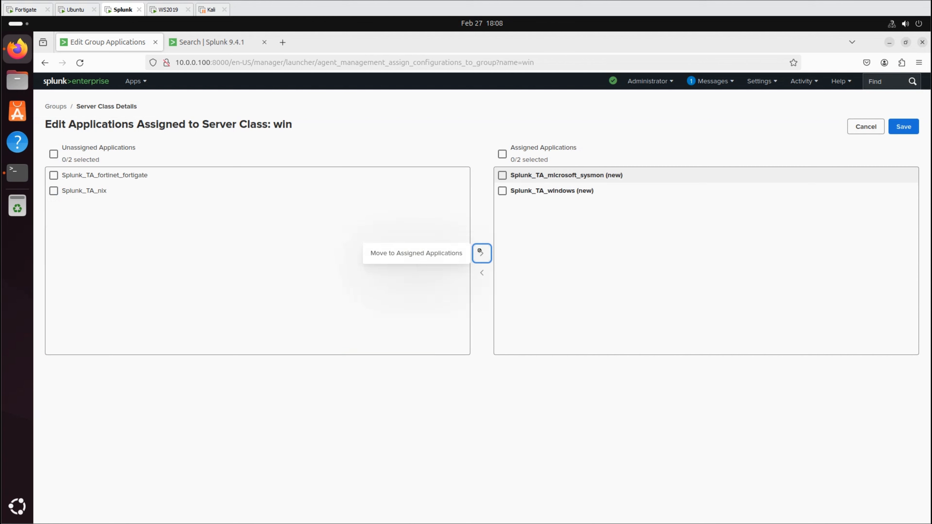
pyautogui.click(903, 127)
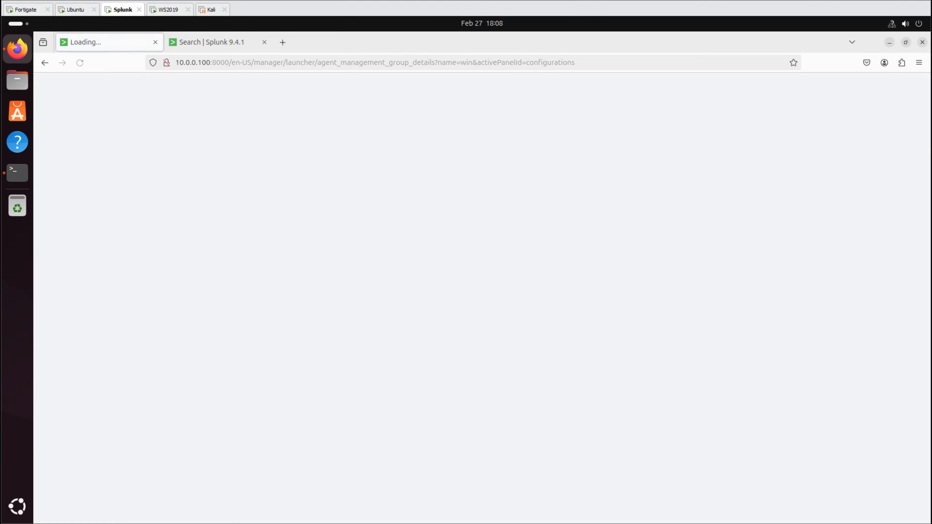
# - Enable Restart agent for both Splunk_TA_windows and Splunk_TA_microsoft_sysmon
pyautogui.click(103, 233)
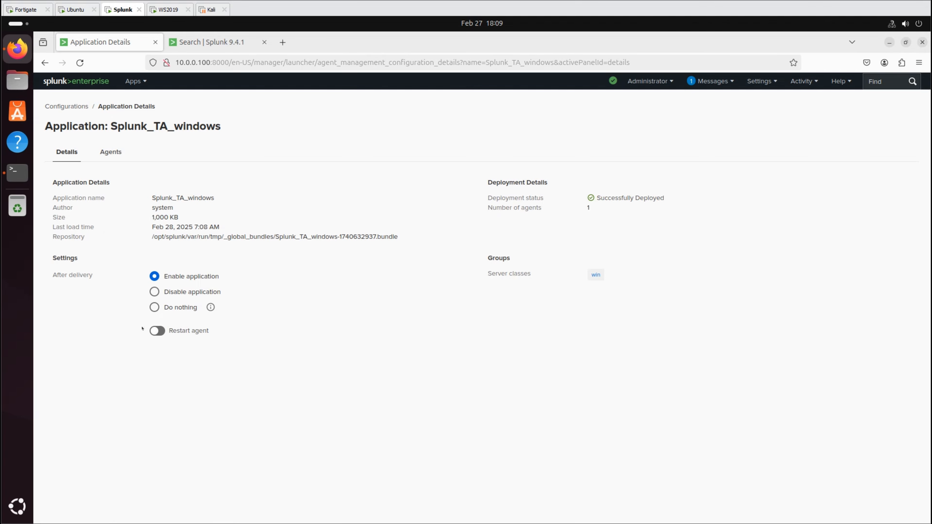
pyautogui.click(153, 329)
pyautogui.click(66, 106)
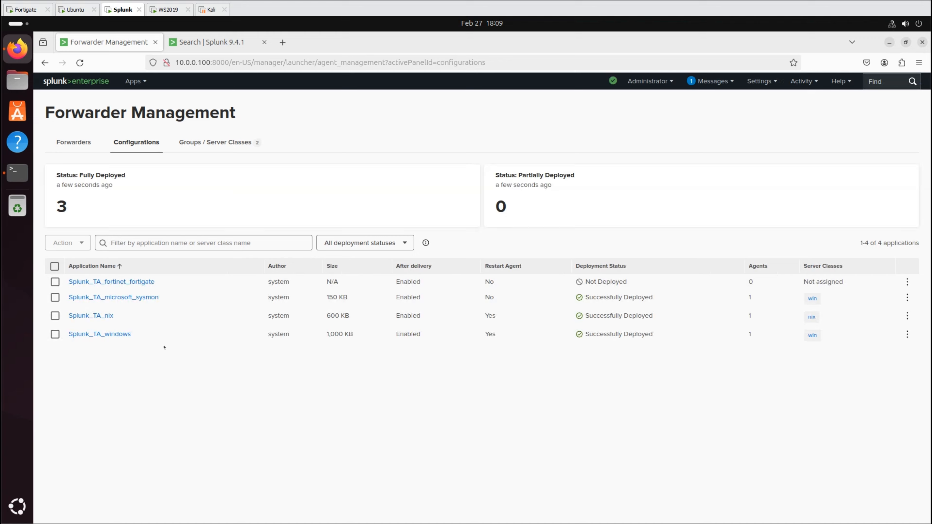
pyautogui.click(117, 297)
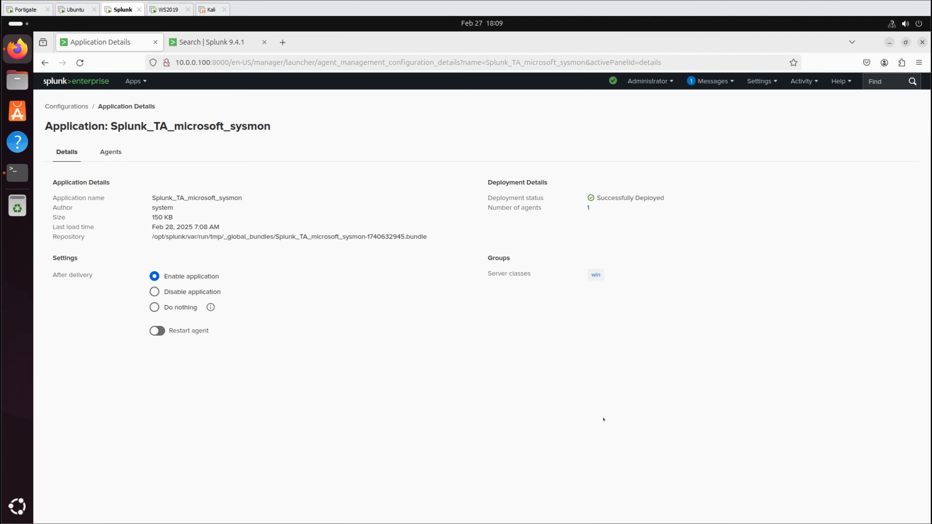
pyautogui.click(155, 331)
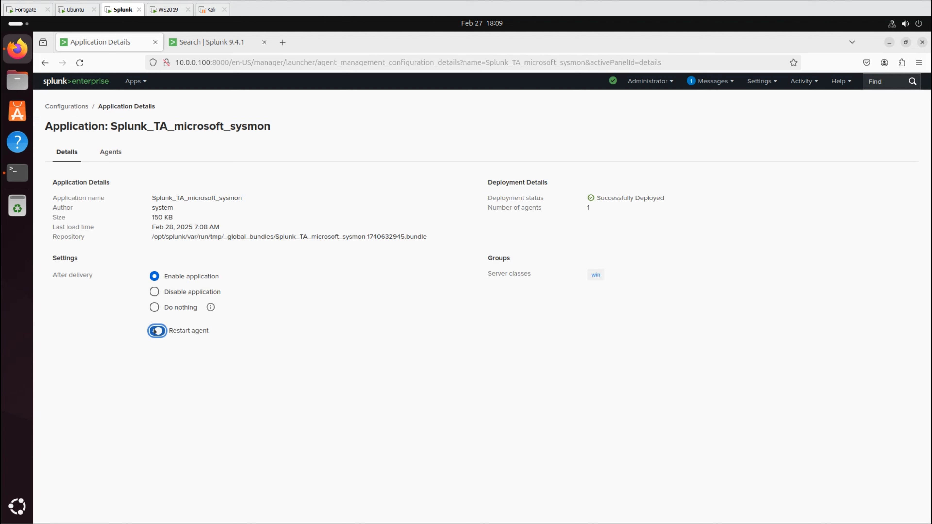
pyautogui.click(72, 108)
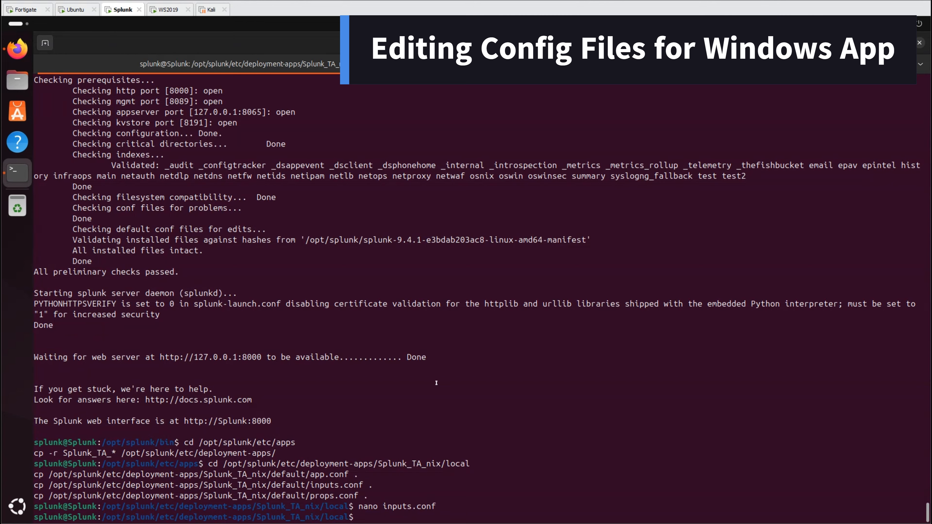
# - Copy the Windows add-on configs to local and add '[default] index = wineventlog' to inputs.conf
pyautogui.write('cd /opt/splunk/etc/deployment-apps/Splunk_TA_windows/local cp /opt/splunk/etc/deployment-apps/Splunk_TA_windows/default/app.conf . cp /opt/splunk/etc/deployment-apps/Splunk_TA_windows/default/inputs.conf .')
pyautogui.press('Return')
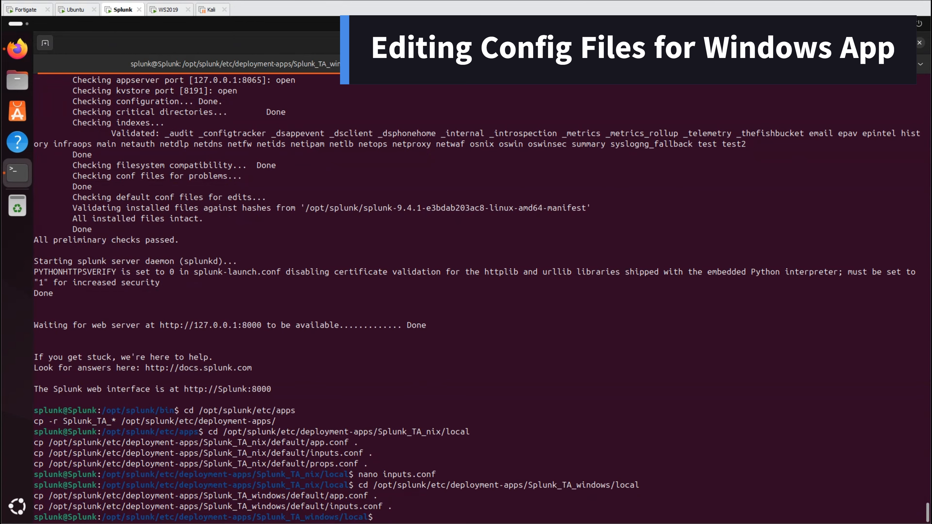
pyautogui.write('nano inputs.conf')
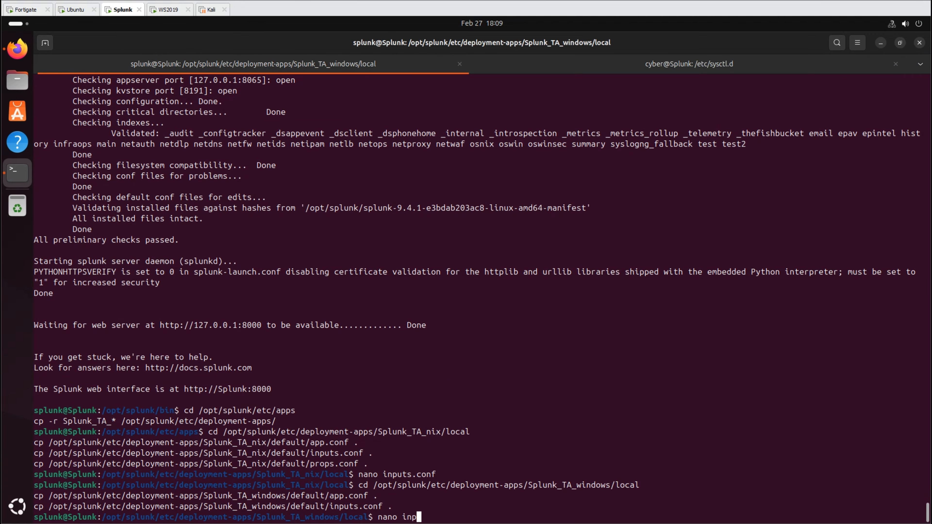
pyautogui.press('Return')
pyautogui.press('Down')
pyautogui.press('Down')
pyautogui.press('Down')
pyautogui.press('Down')
pyautogui.press('Down')
pyautogui.press('Down')
pyautogui.press('Down')
pyautogui.press('Down')
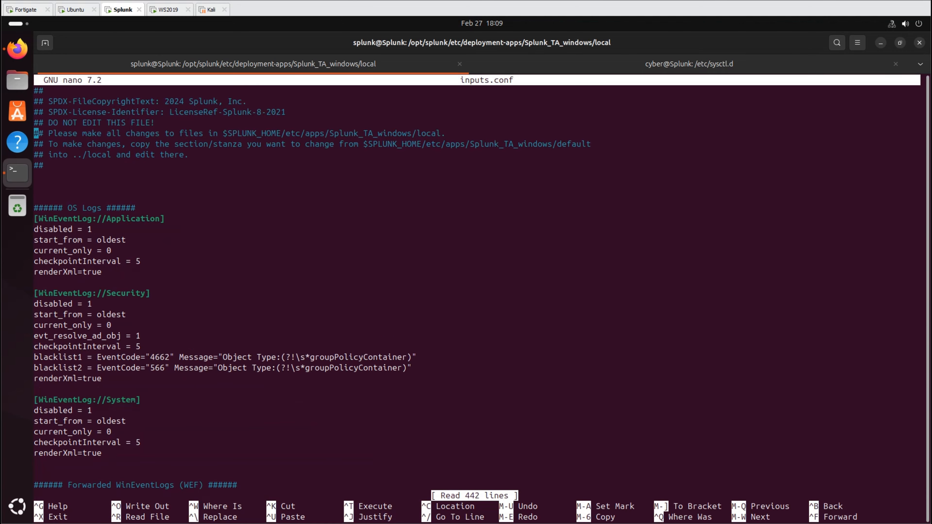
pyautogui.write('[default]')
pyautogui.press('Return')
pyautogui.write('index = wineventlog')
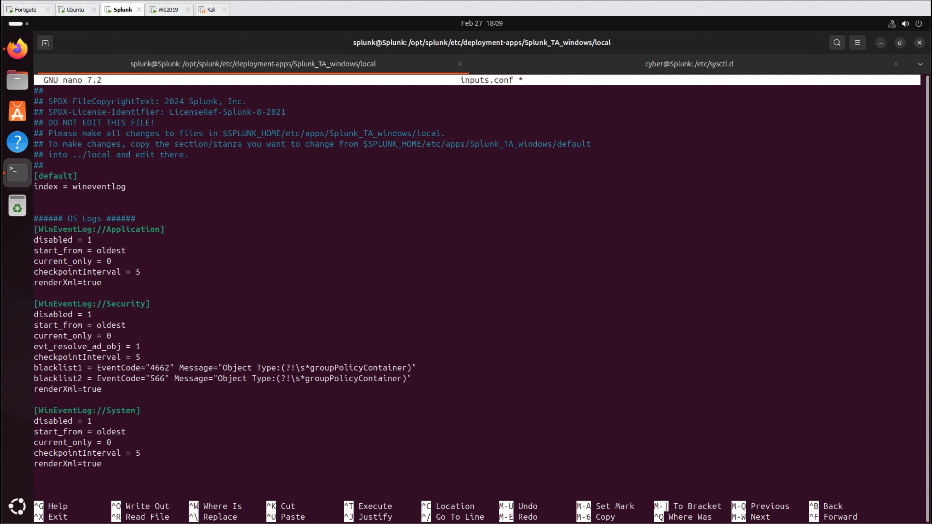
# - Set disabled = 0 and renderXml=false for the event log stanzas, then save inputs.conf
pyautogui.write('se')
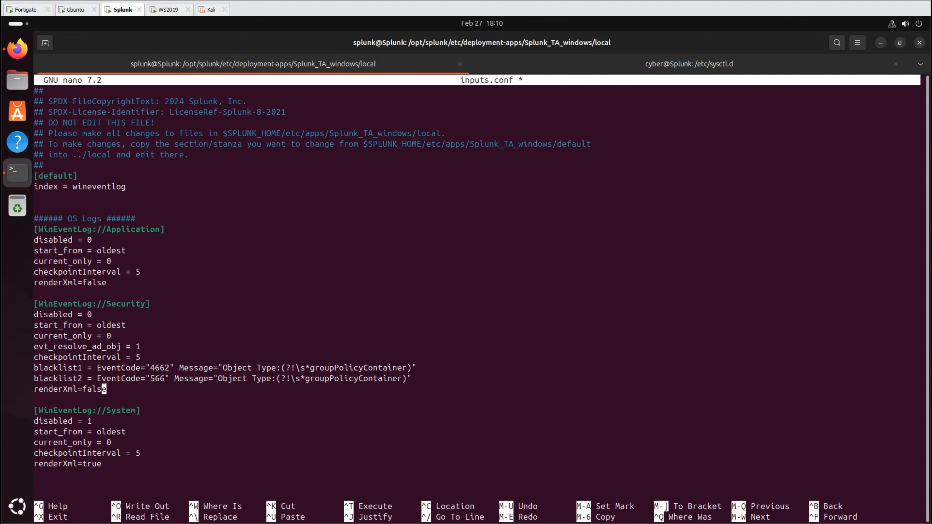
pyautogui.press('Down')
pyautogui.press('Down')
pyautogui.press('Down')
pyautogui.press('BackSpace')
pyautogui.write('0')
pyautogui.press('Down')
pyautogui.press('Down')
pyautogui.press('Right')
pyautogui.press('BackSpace')
pyautogui.press('BackSpace')
pyautogui.press('BackSpace')
pyautogui.write('fals')
pyautogui.hotkey('ctrl', 'x')
pyautogui.press('y')
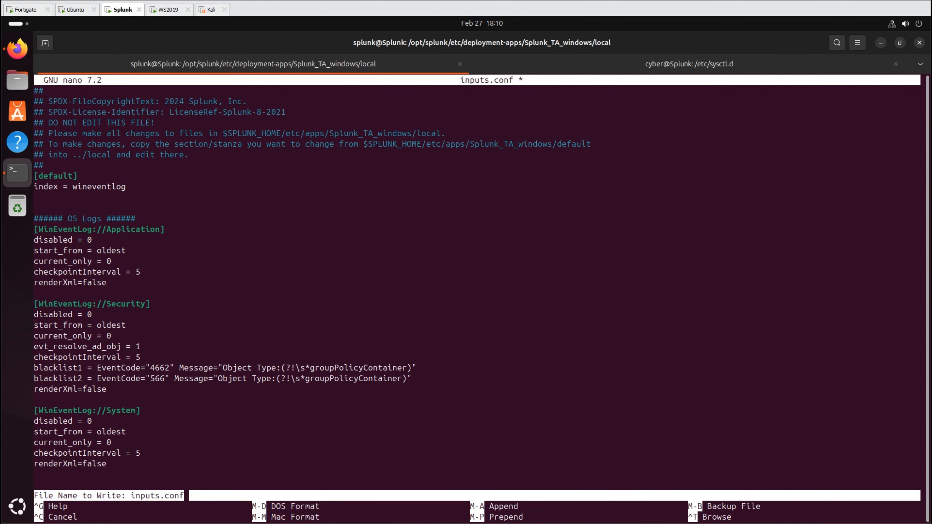
pyautogui.press('Return')
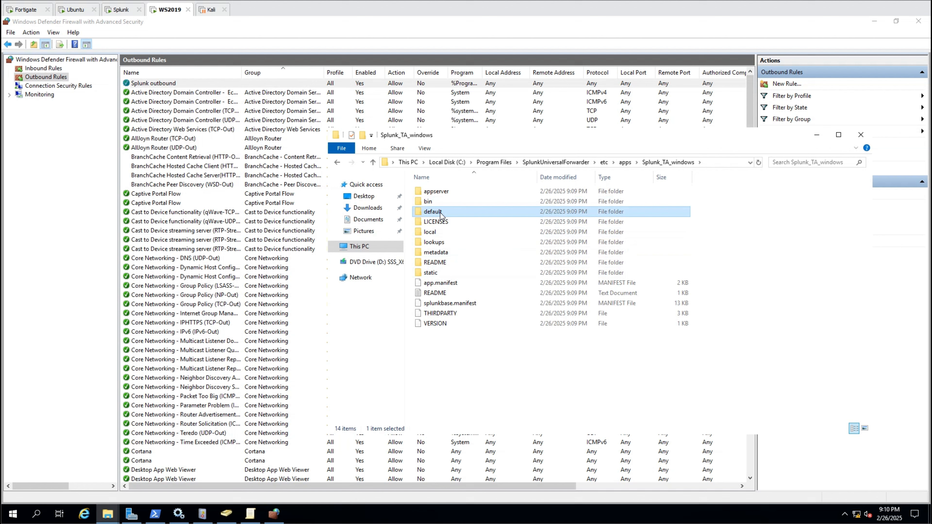
# - Copy app.conf and inputs.conf from Splunk_TA_windows default into local, replacing existing files
pyautogui.doubleClick(439, 212)
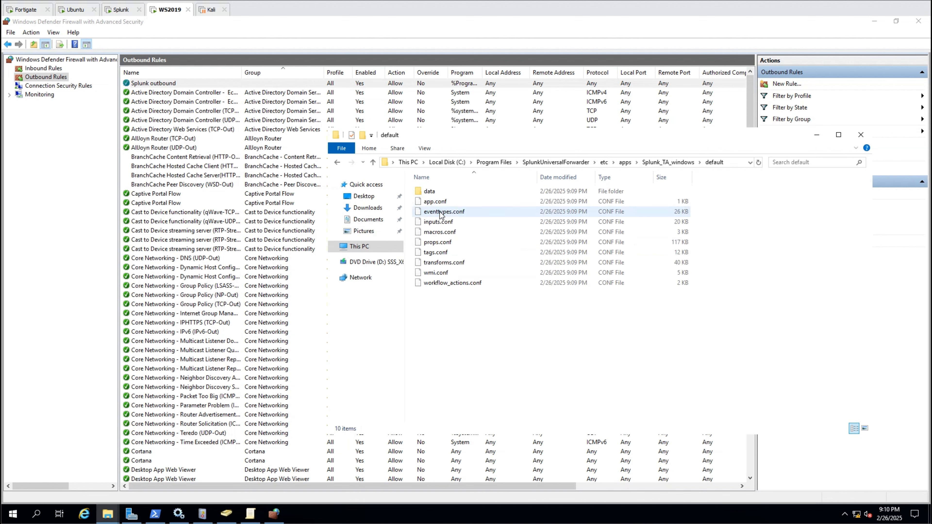
pyautogui.click(438, 202)
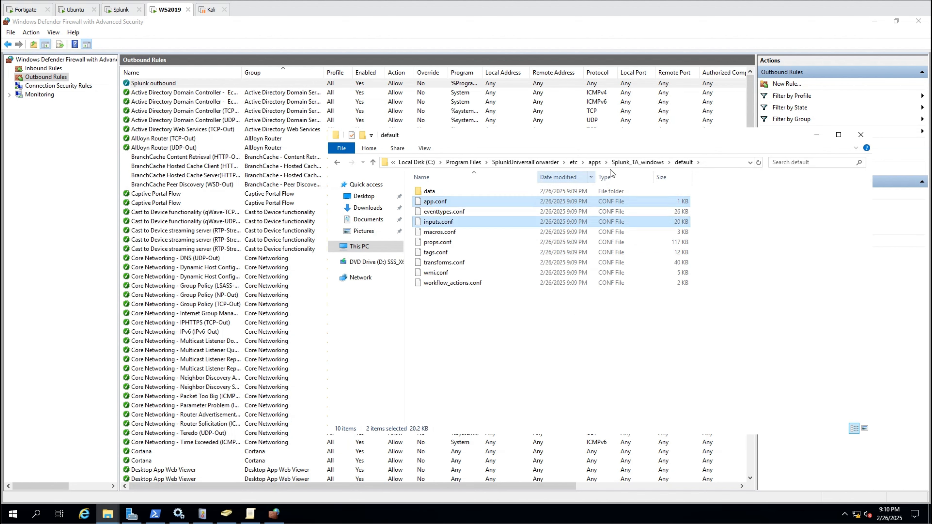
pyautogui.click(637, 162)
pyautogui.doubleClick(430, 231)
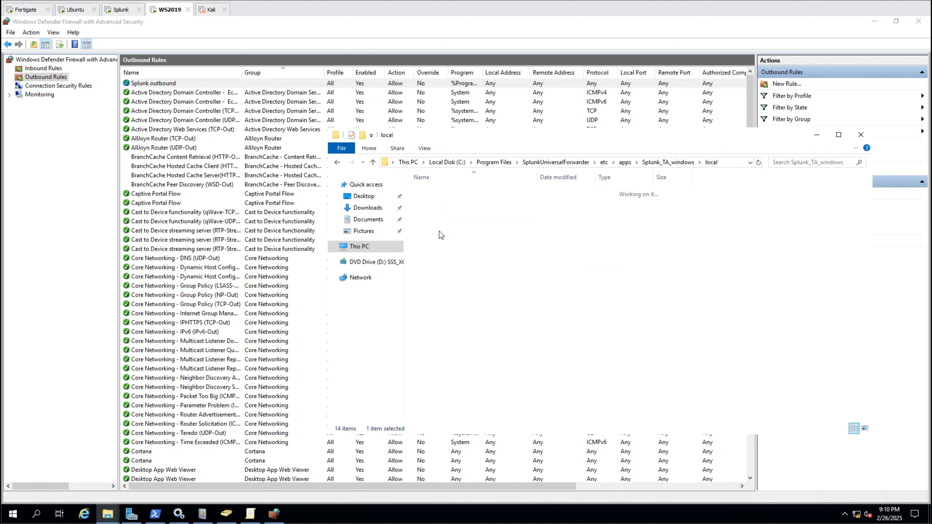
pyautogui.hotkey('ctrl', 'v')
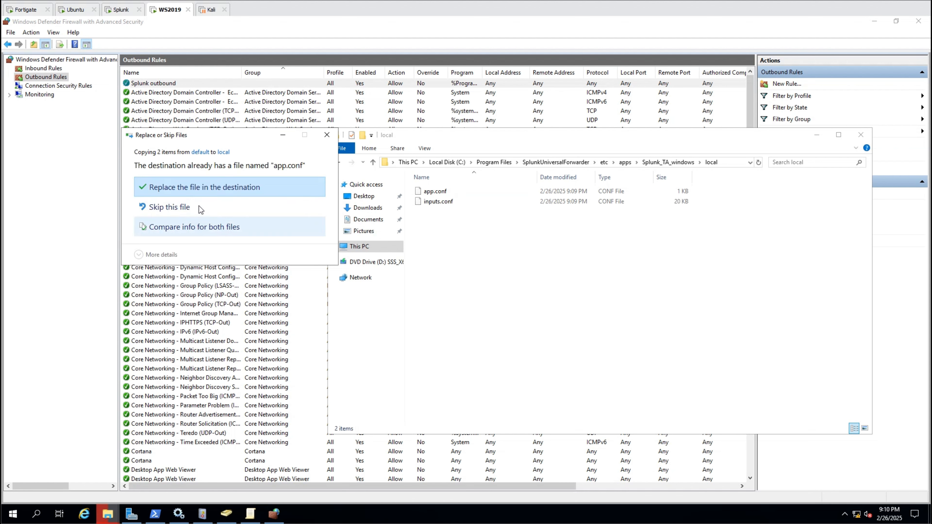
pyautogui.click(206, 188)
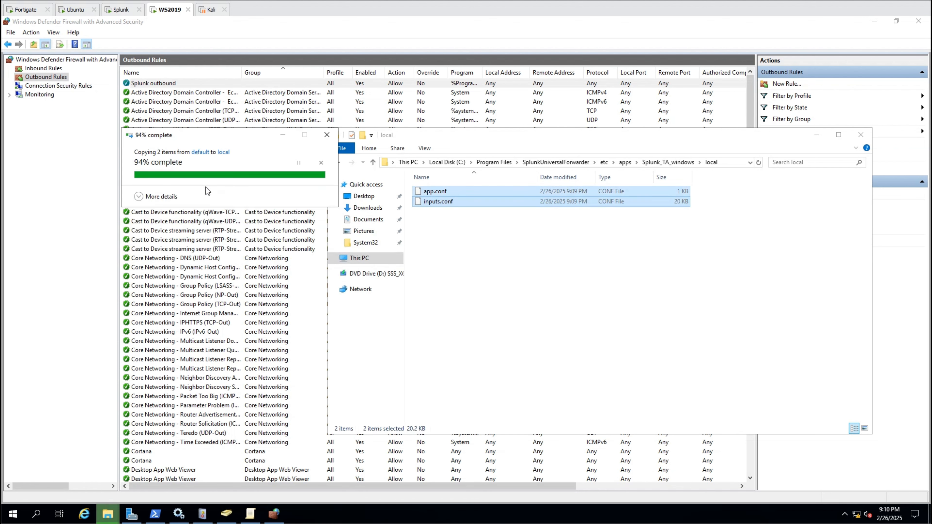
# - In Notepad, add the wineventlog default index and renderXml=false to inputs.conf and save it
pyautogui.press('super')
pyautogui.write('notepad')
pyautogui.press('Return')
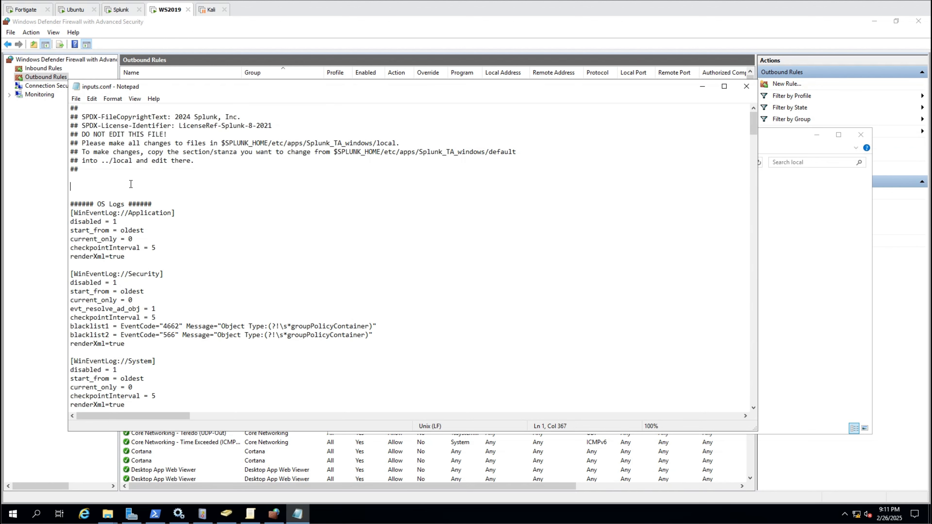
pyautogui.hotkey('ctrl', 'v')
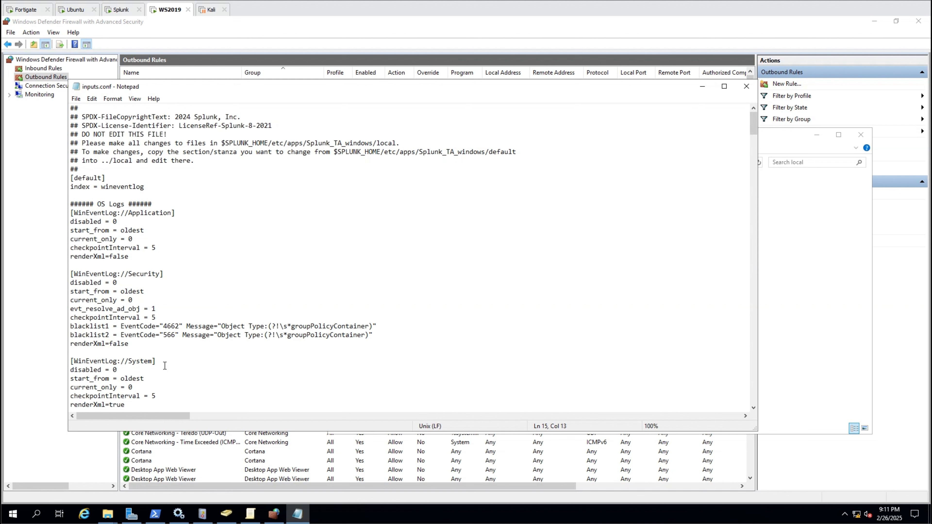
pyautogui.scroll(-2, 117, 378)
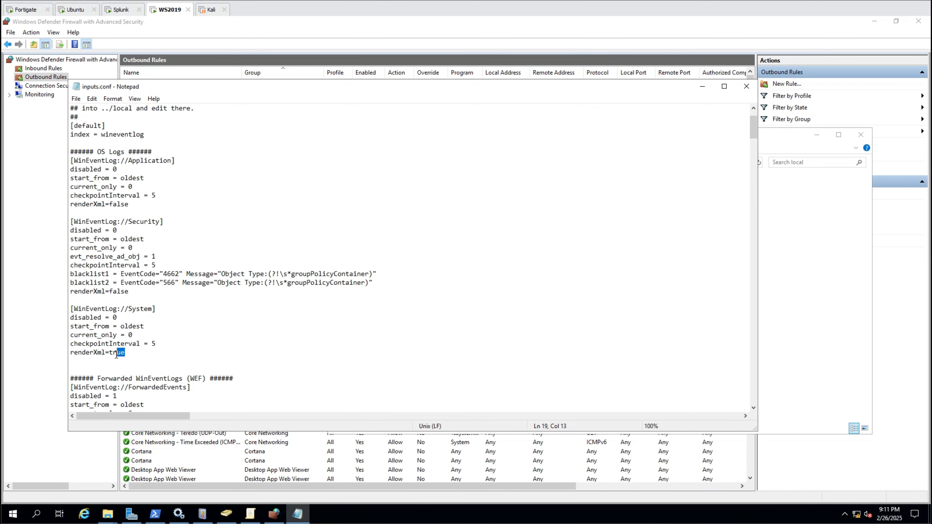
pyautogui.write('fals')
pyautogui.click(77, 100)
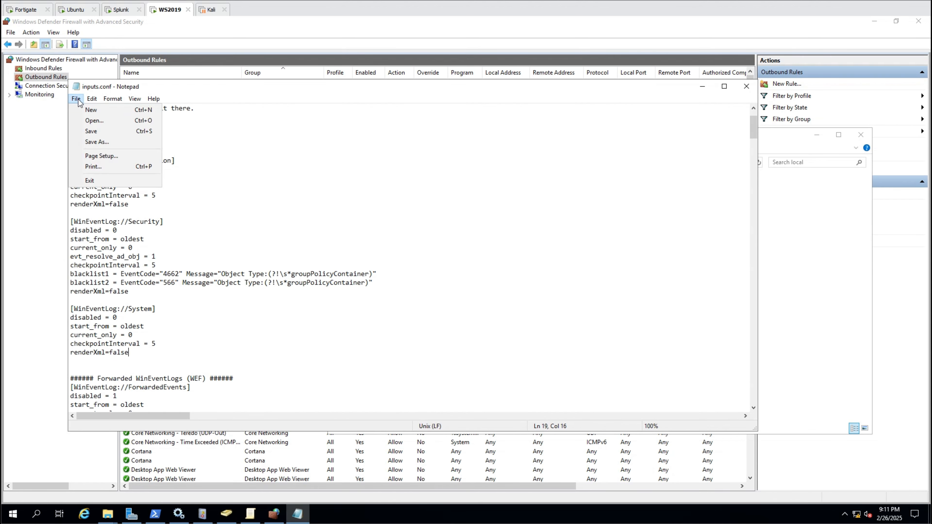
pyautogui.click(127, 133)
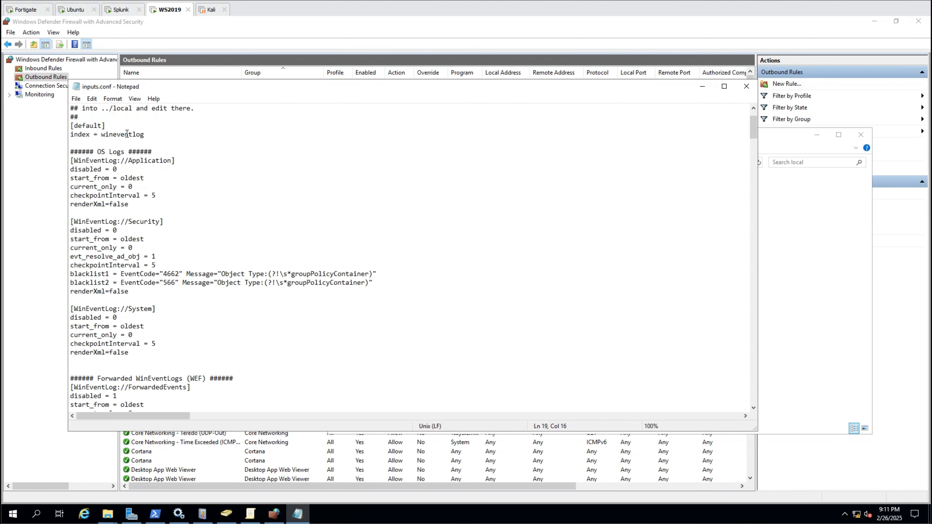
pyautogui.click(746, 86)
pyautogui.hotkey('alt', 'Tab')
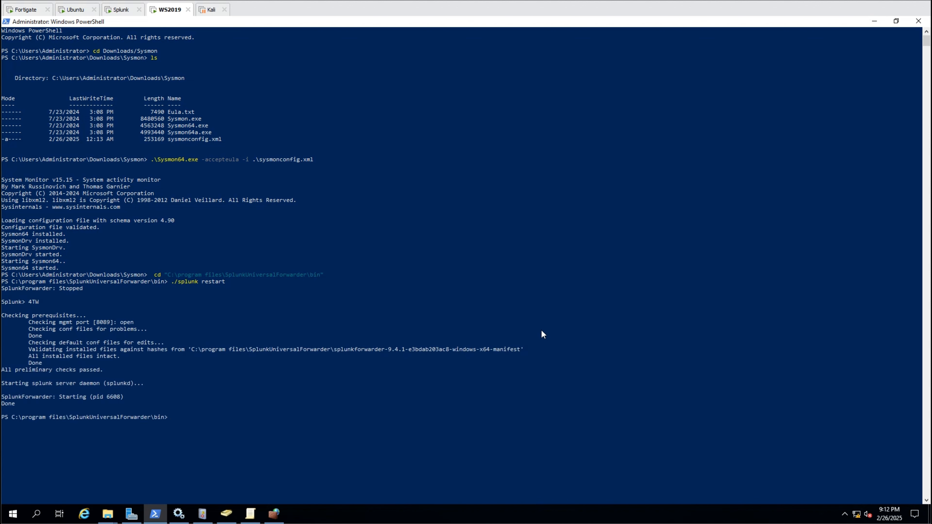
# - Filter indexes by 'winevent' and rerun the index="wineventlog" search to see WS2019 events
pyautogui.click(120, 9)
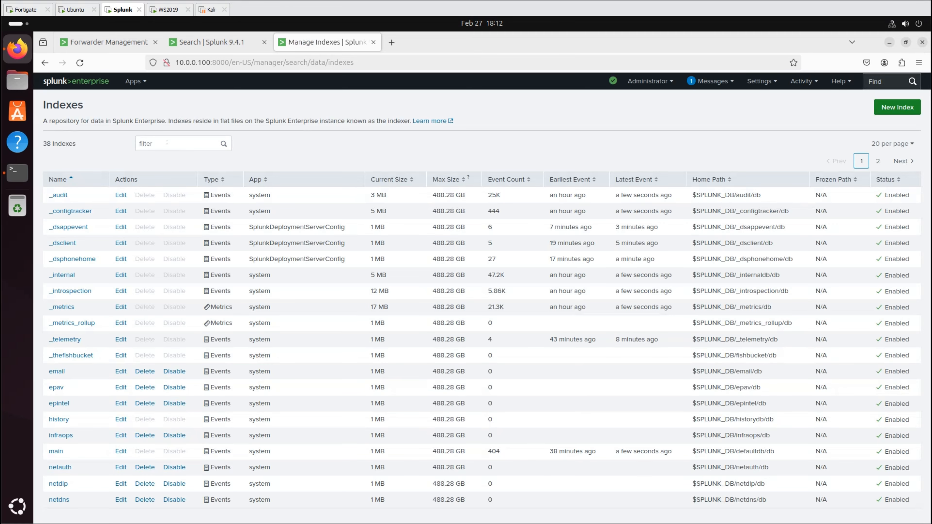
pyautogui.write('winev')
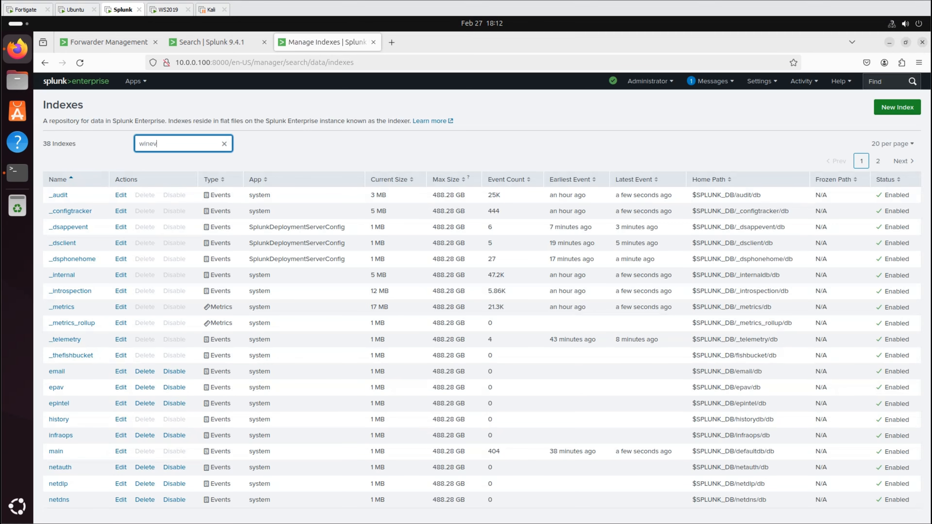
pyautogui.write('ent')
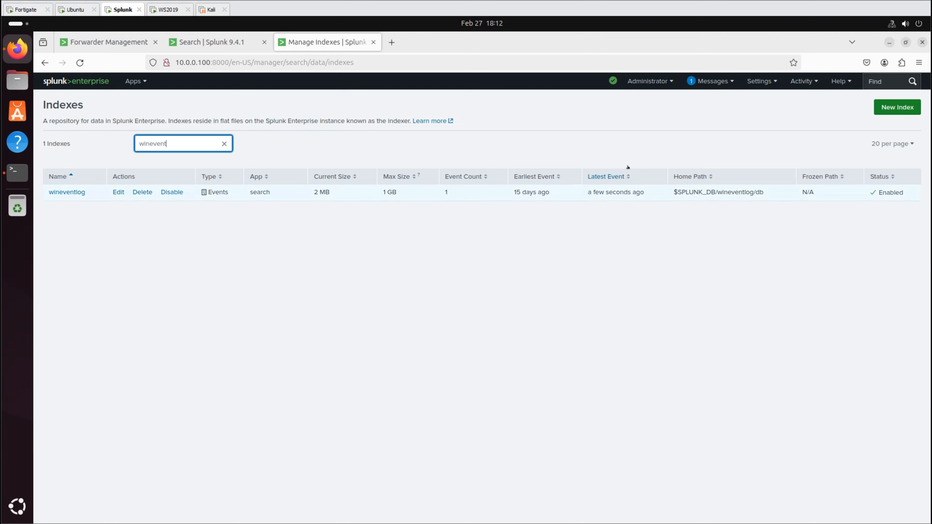
pyautogui.click(213, 42)
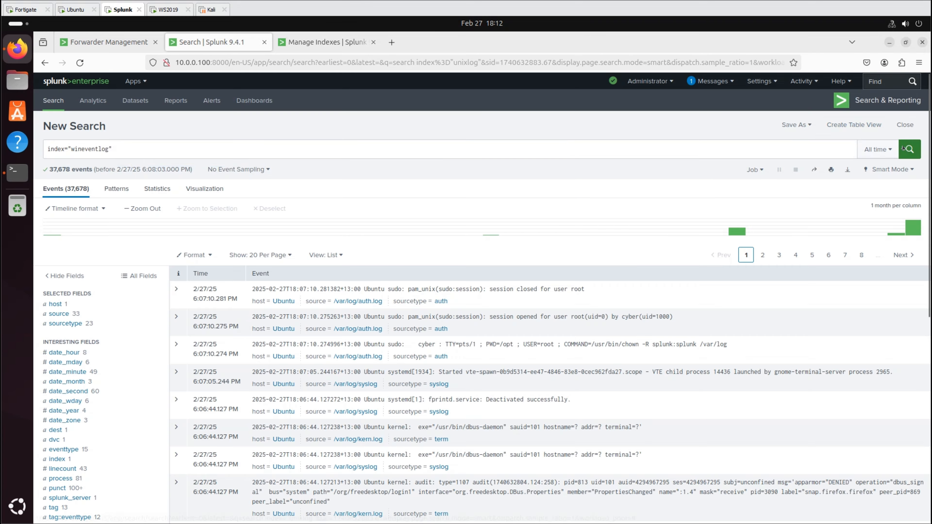
pyautogui.click(906, 149)
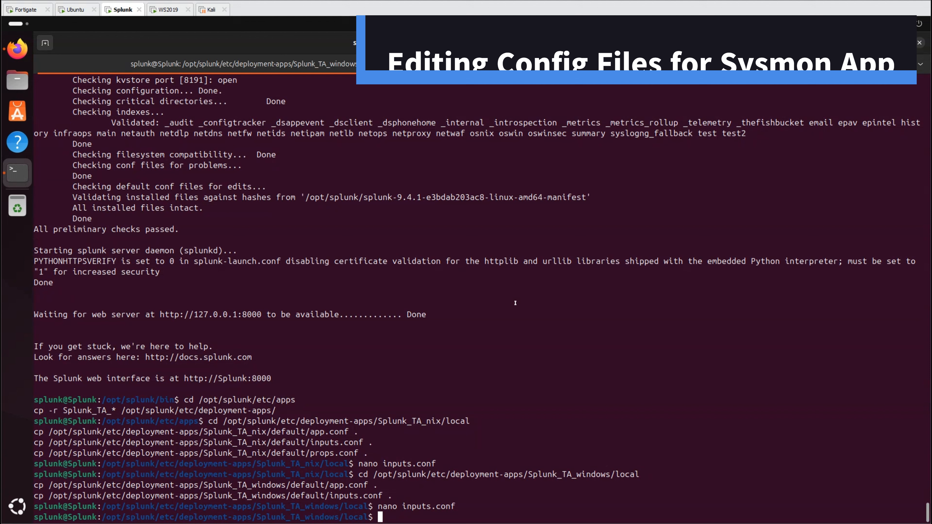
# - Copy the Sysmon add-on's default configs into local and open inputs.conf in nano
pyautogui.write('cd /opt/splunk/etc/deployment-apps/Splunk_TA_microsoft_sysmon/local cp /opt/splunk/etc/deployment-apps/Splunk_TA_microsoft_sysmon/default/app.conf . cp /opt/splunk/etc/deployment-apps/Splunk_TA_microsoft_sysmon/default/inputs.conf .')
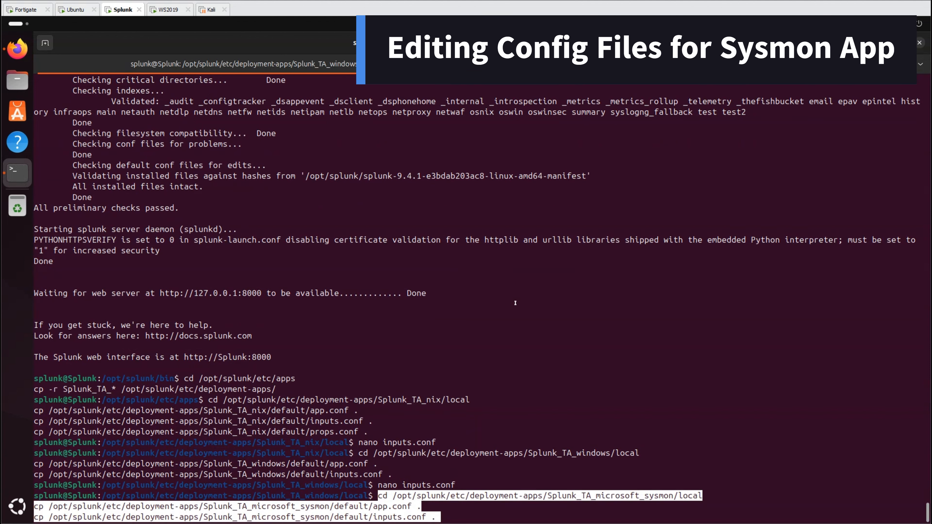
pyautogui.press('Return')
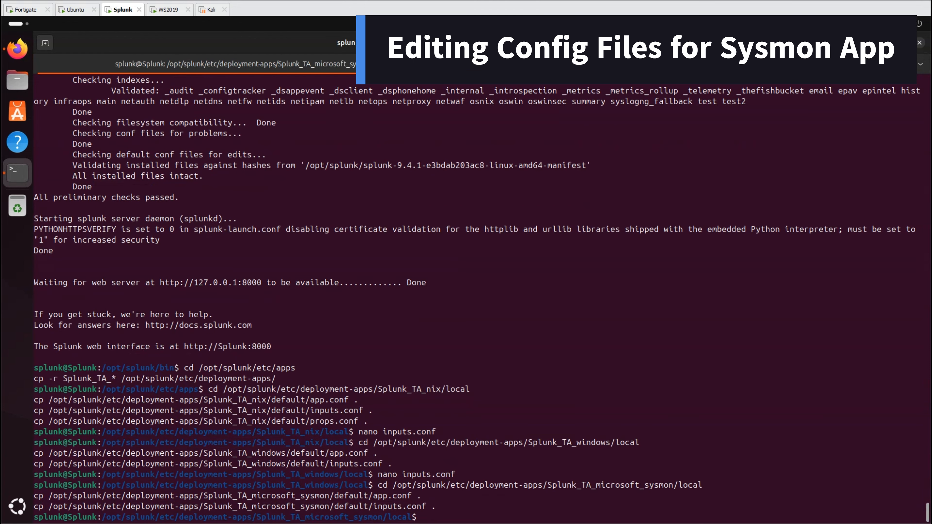
pyautogui.write('nano inputs.c')
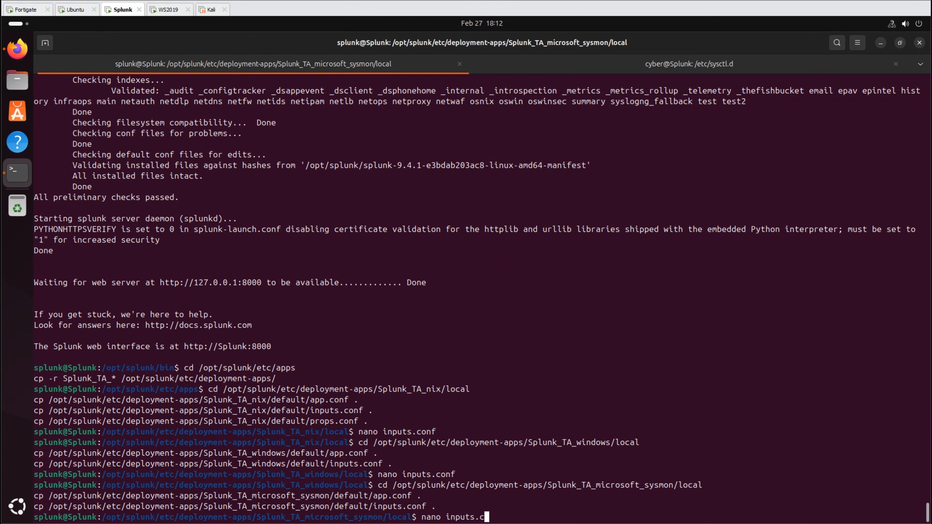
pyautogui.write('onf')
pyautogui.press('Return')
# - Add '[default] index = sysmonlog' above the first stanza and save inputs.conf
pyautogui.press('Down')
pyautogui.press('Down')
pyautogui.press('Down')
pyautogui.press('Down')
pyautogui.press('Down')
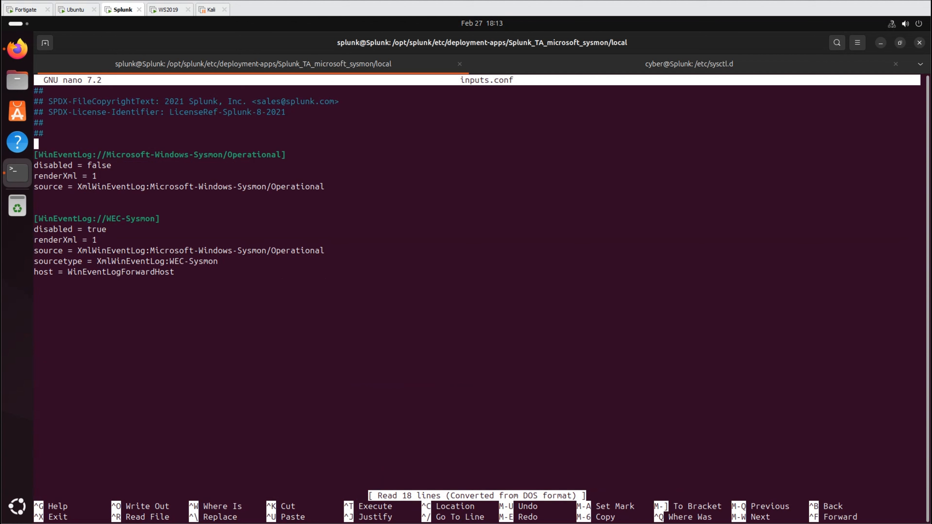
pyautogui.press('Return')
pyautogui.press('Up')
pyautogui.write('[default]')
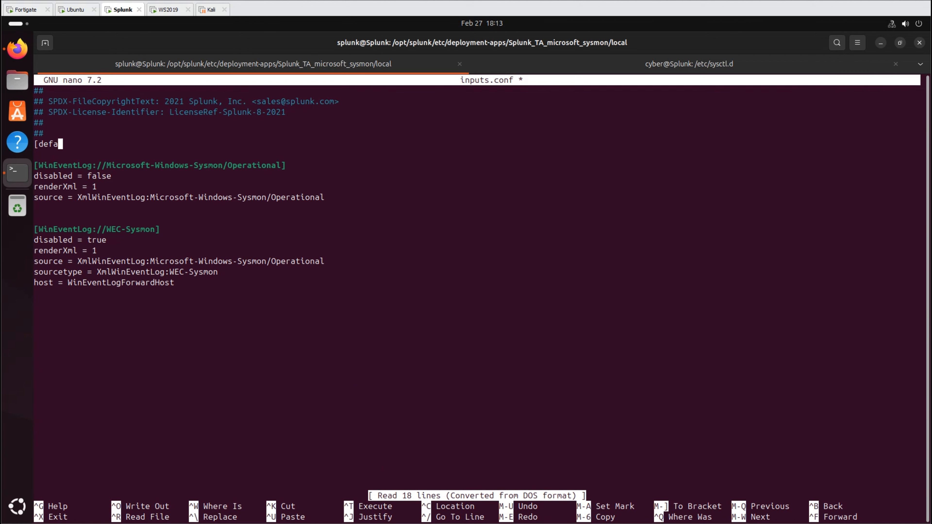
pyautogui.press('Return')
pyautogui.write('index = sysmonlog')
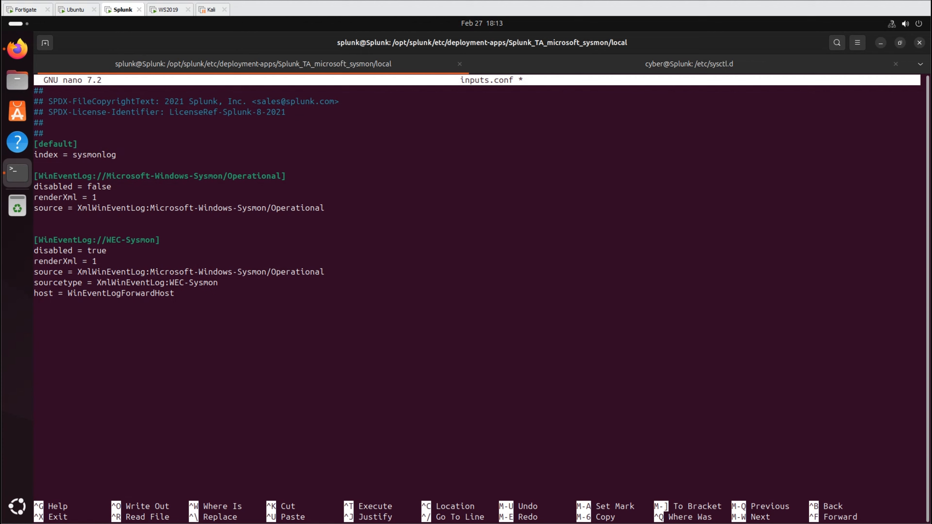
pyautogui.hotkey('ctrl', 'o')
pyautogui.press('Return')
pyautogui.hotkey('ctrl', 'x')
pyautogui.click(168, 9)
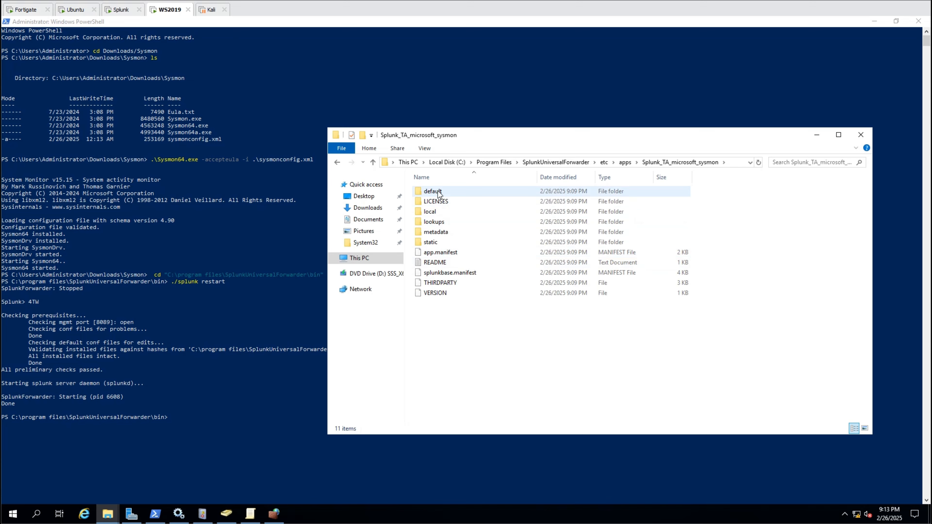
# - Copy app.conf and inputs.conf from the Sysmon add-on's default into local, replacing existing files
pyautogui.click(438, 193)
pyautogui.doubleClick(438, 193)
pyautogui.click(439, 192)
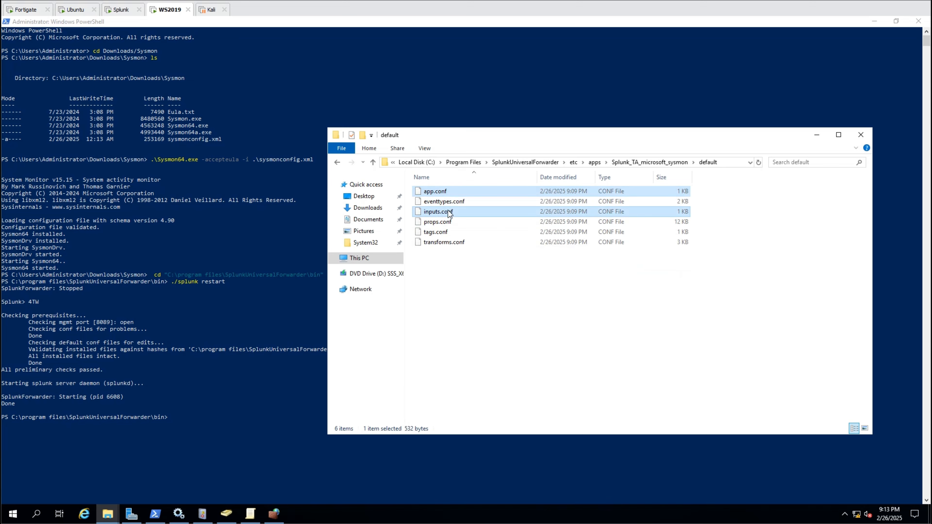
pyautogui.keyDown('ctrl'); pyautogui.click(449, 212); pyautogui.keyUp('ctrl')
pyautogui.click(649, 162)
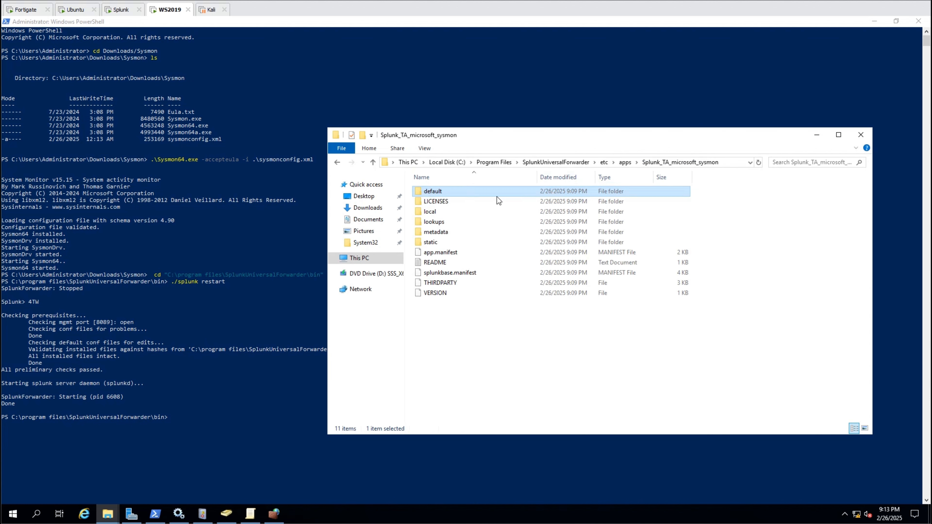
pyautogui.doubleClick(439, 211)
pyautogui.hotkey('ctrl', 'v')
pyautogui.click(427, 189)
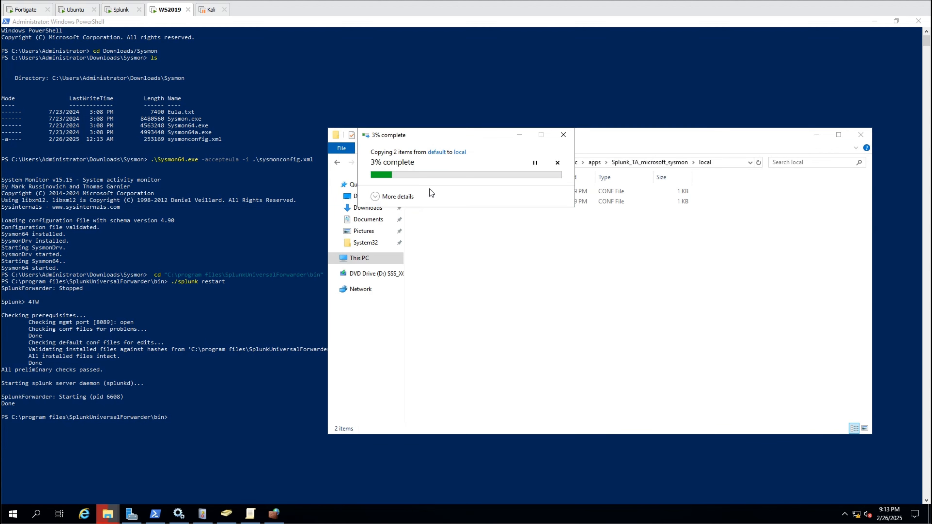
# - Paste the [default] sysmonlog index lines into local inputs.conf via admin Notepad, then recall the restart command
pyautogui.click(14, 513)
pyautogui.write('notepad')
pyautogui.rightClick(121, 256)
pyautogui.click(139, 261)
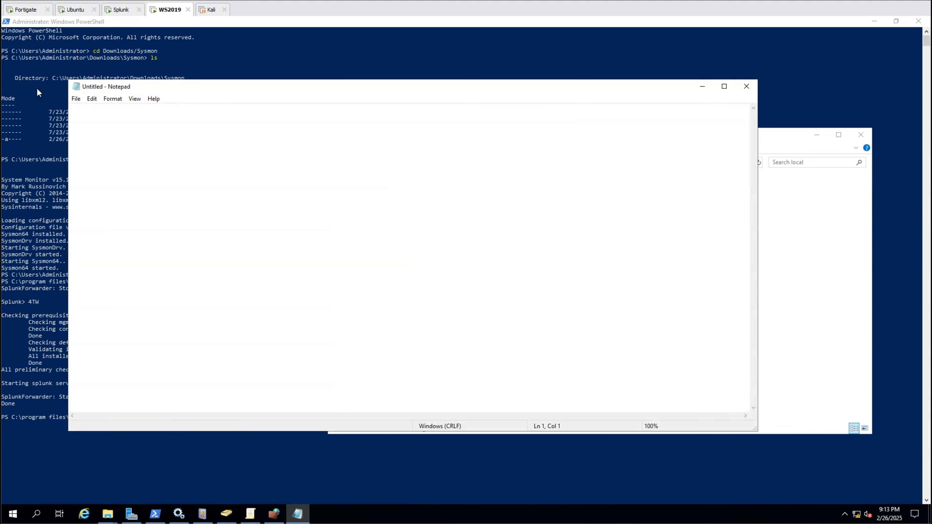
pyautogui.click(76, 98)
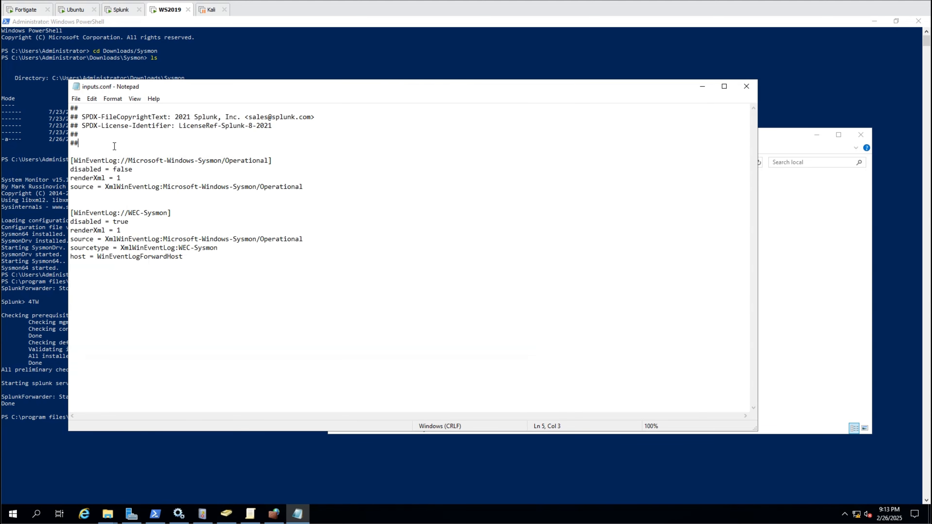
pyautogui.hotkey('ctrl', 'v')
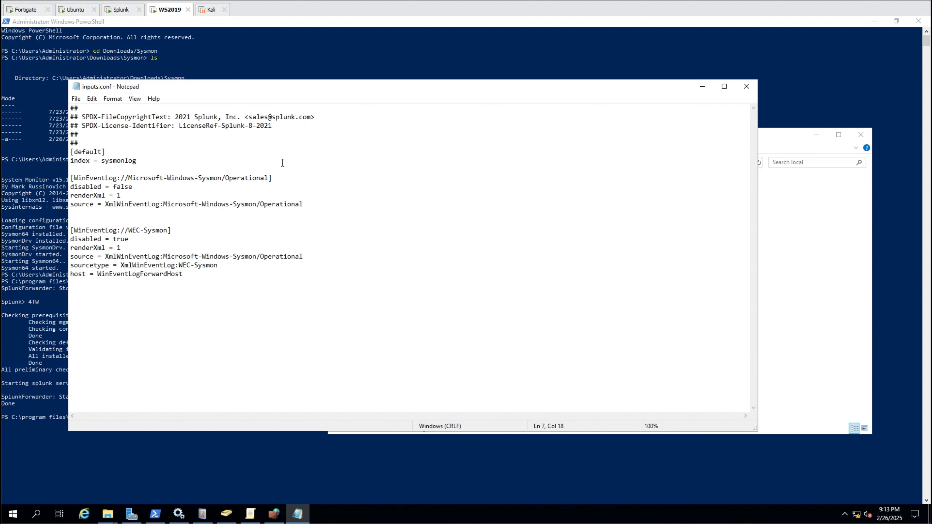
pyautogui.click(745, 88)
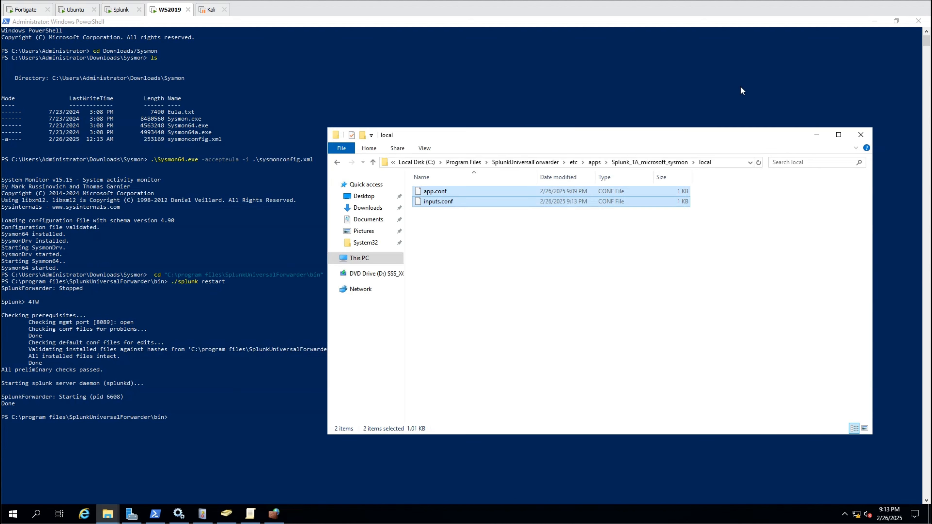
pyautogui.click(860, 135)
pyautogui.press('Up')
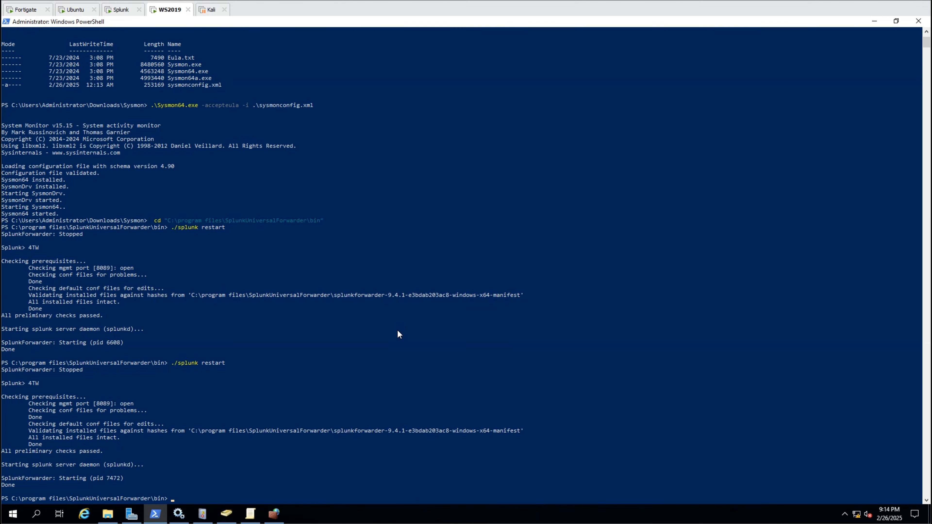
# - Filter indexes by 'sysmon', then search index=sysmonlog for Sysmon/Operational events
pyautogui.click(120, 10)
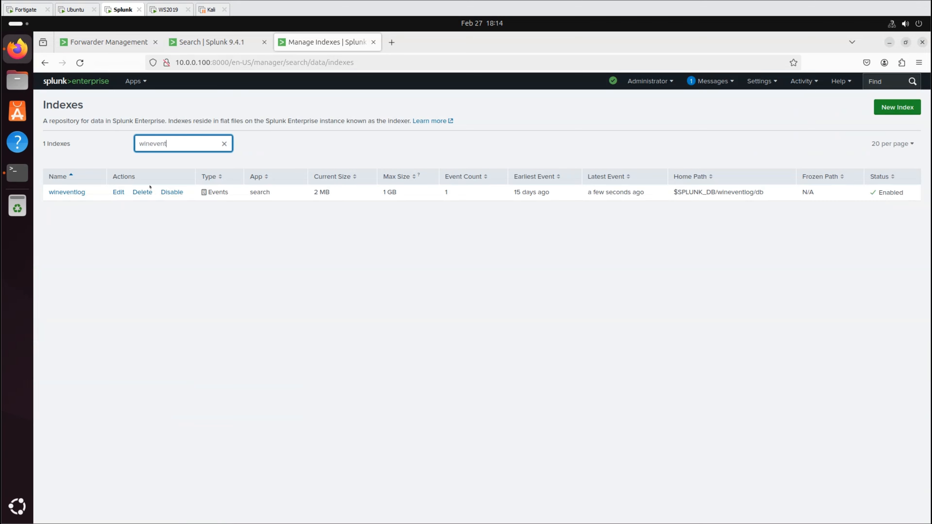
pyautogui.doubleClick(166, 143)
pyautogui.write('sysmon')
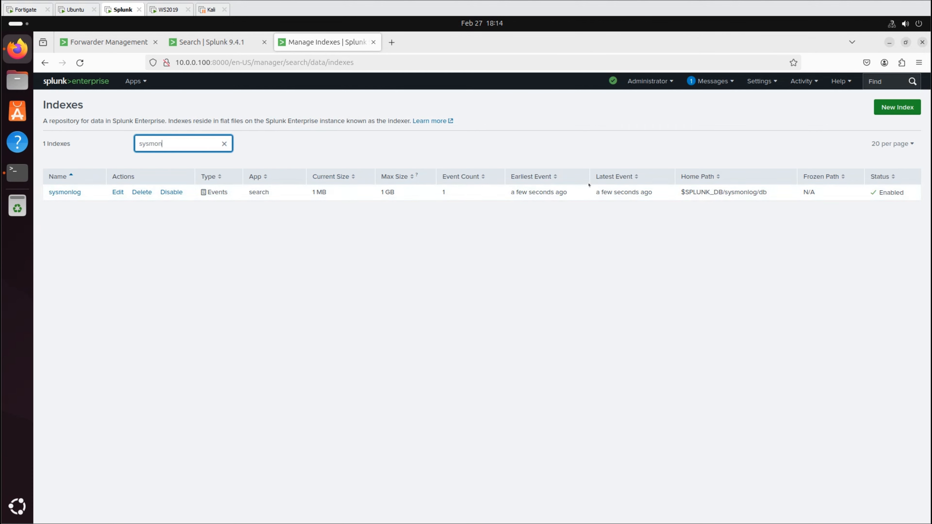
pyautogui.click(206, 42)
pyautogui.hotkey('ctrl', 'a')
pyautogui.hotkey('ctrl', 'v')
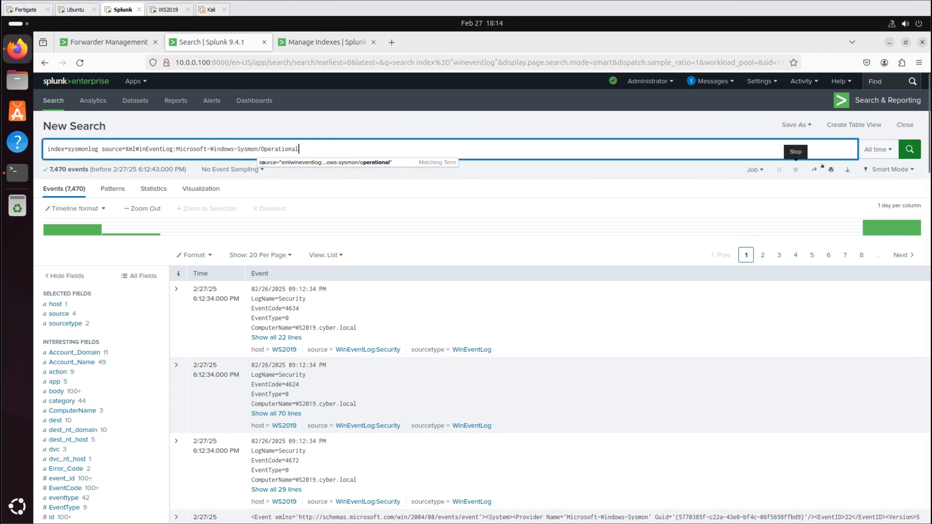
pyautogui.click(905, 153)
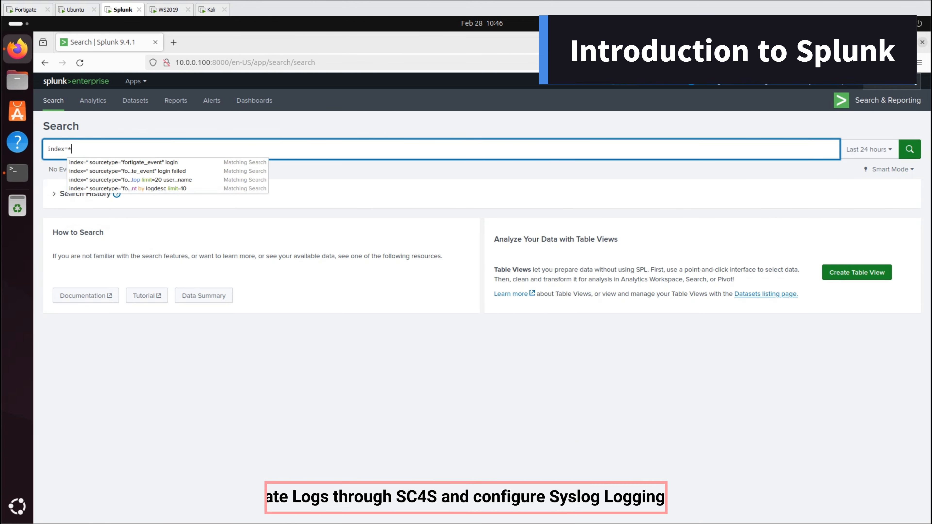
# - Search index=* over All time and filter results to the fortigate_event sourcetype
pyautogui.click(869, 149)
pyautogui.click(844, 198)
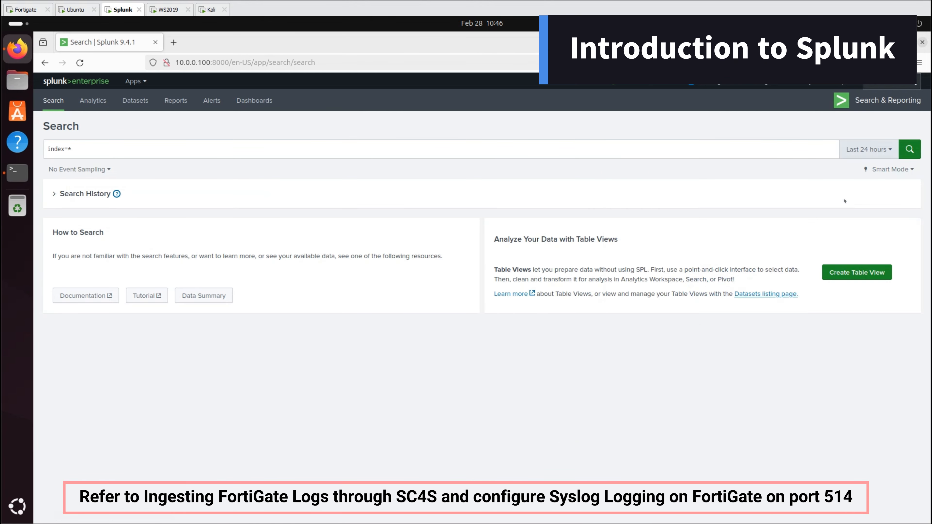
pyautogui.click(904, 155)
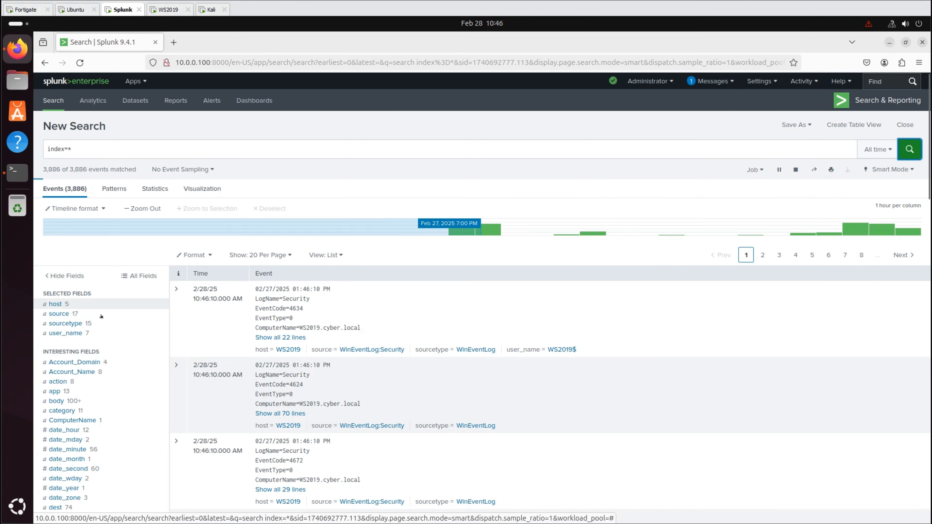
pyautogui.click(82, 324)
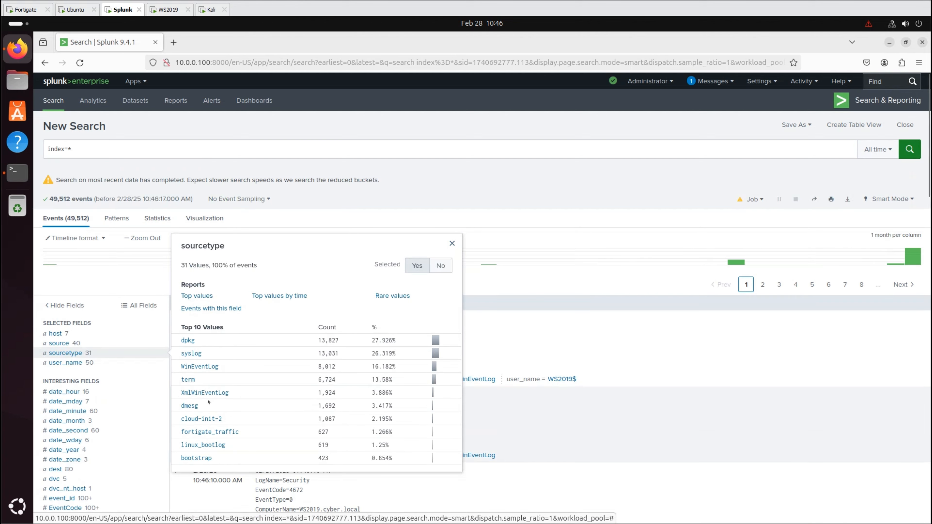
pyautogui.click(215, 433)
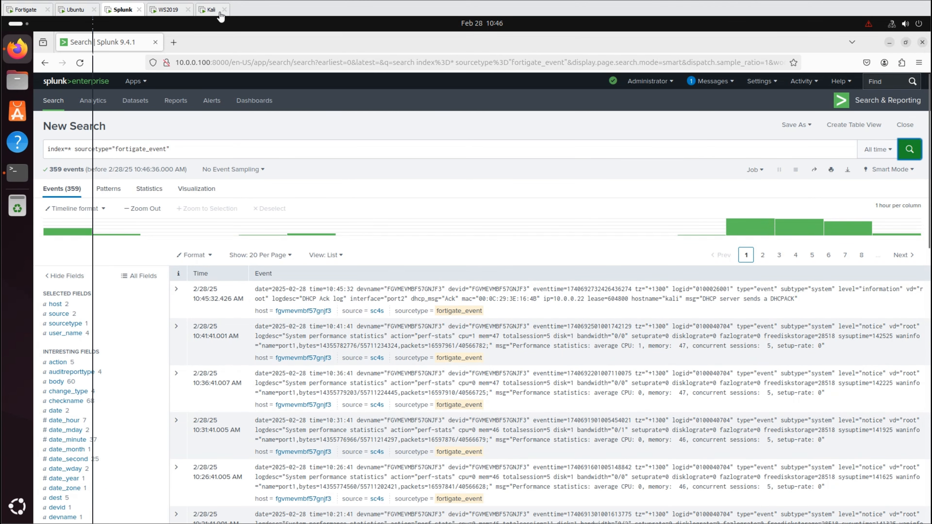
pyautogui.click(212, 9)
# - Run nmap -sC -sV 10.0.0.1 -v against the FortiGate and open a new terminal tab
pyautogui.press('Up')
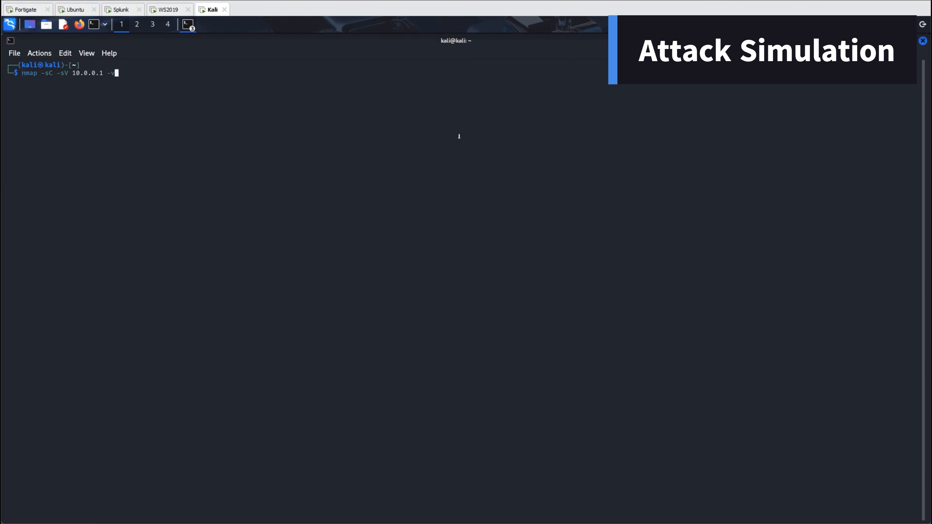
pyautogui.press('Return')
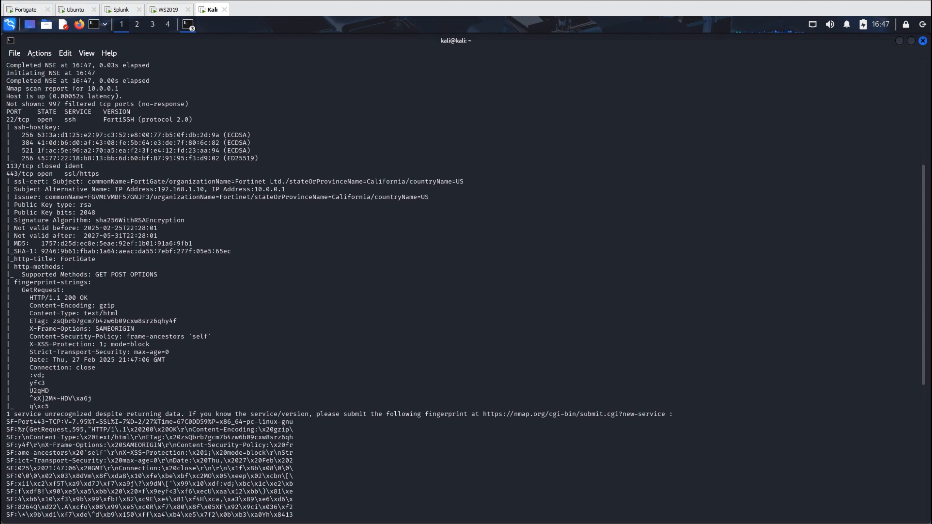
pyautogui.click(14, 53)
pyautogui.click(21, 65)
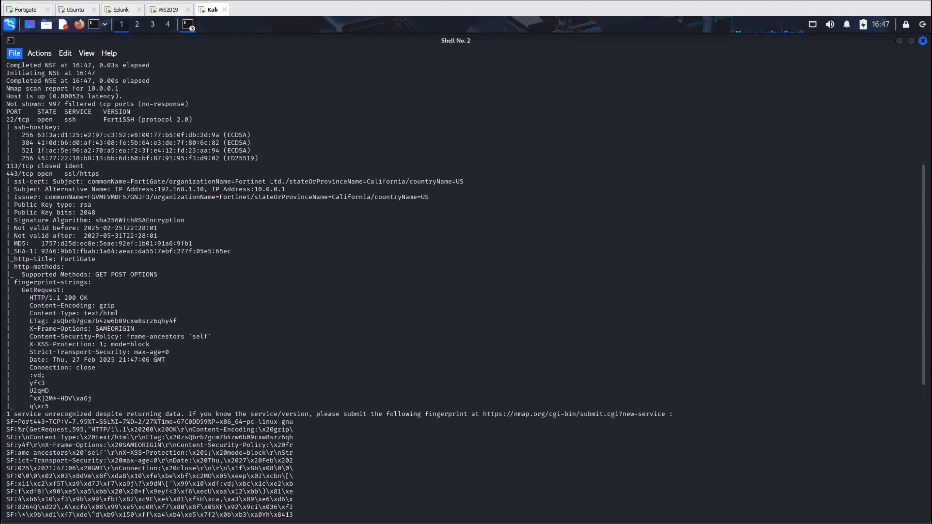
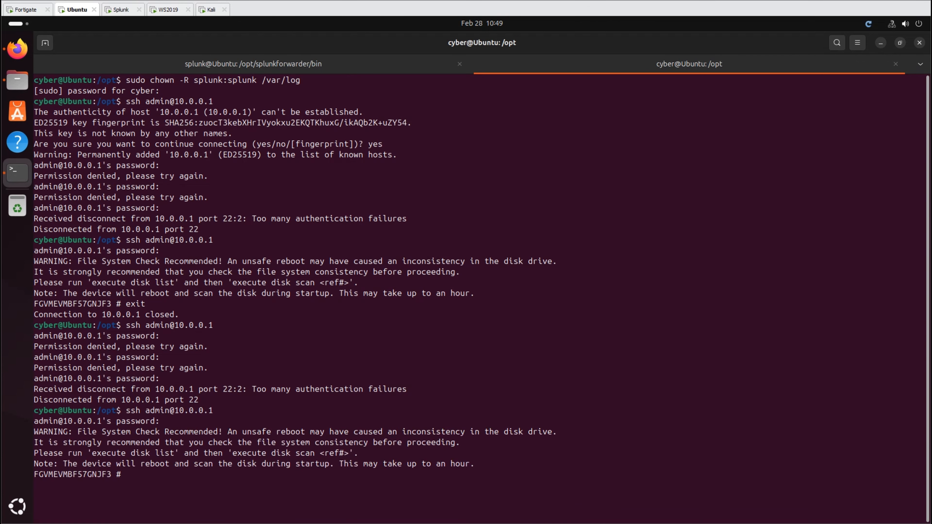
# - Enter exit to close the SSH connection to the FortiGate at 10.0.0.1
pyautogui.write('exit')
pyautogui.press('Return')
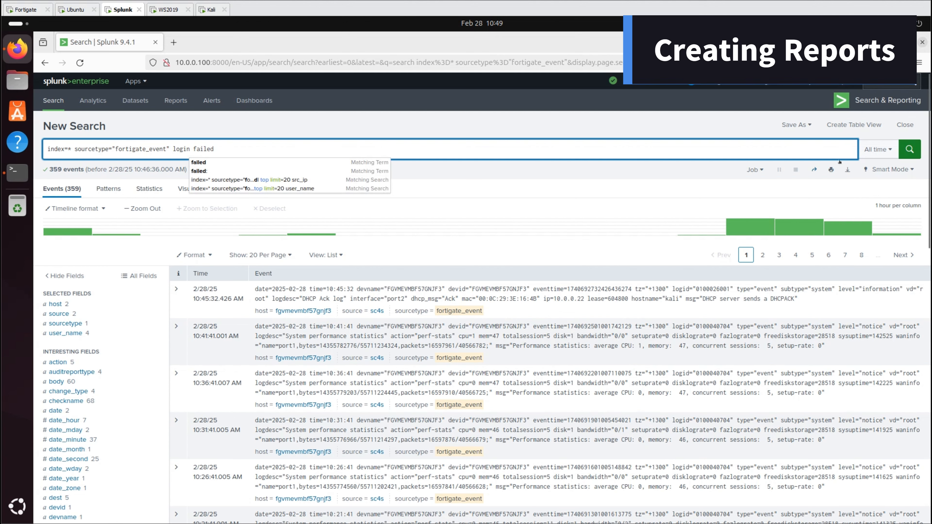
# - Rerun the login failed search and chart the top src_ip values (10.0.0.22 leads with 171)
pyautogui.click(910, 149)
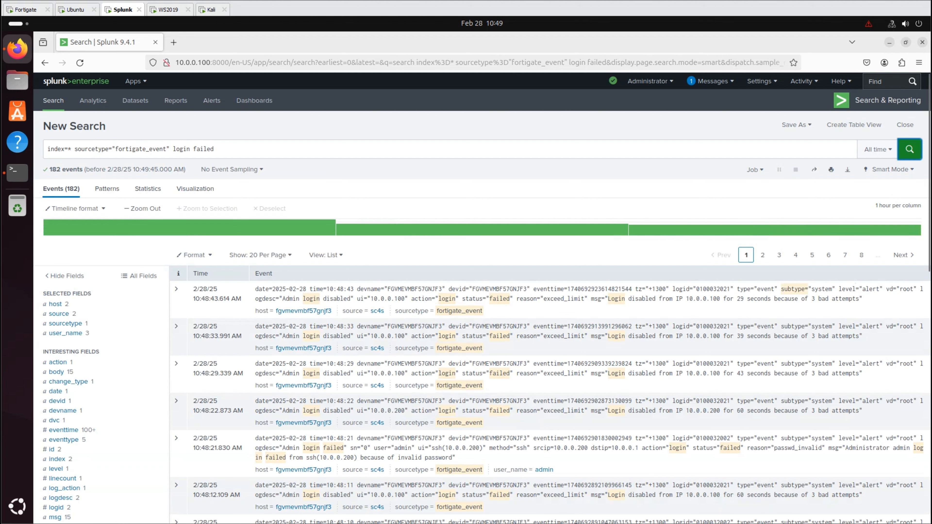
pyautogui.scroll(-9, 64, 394)
pyautogui.click(57, 394)
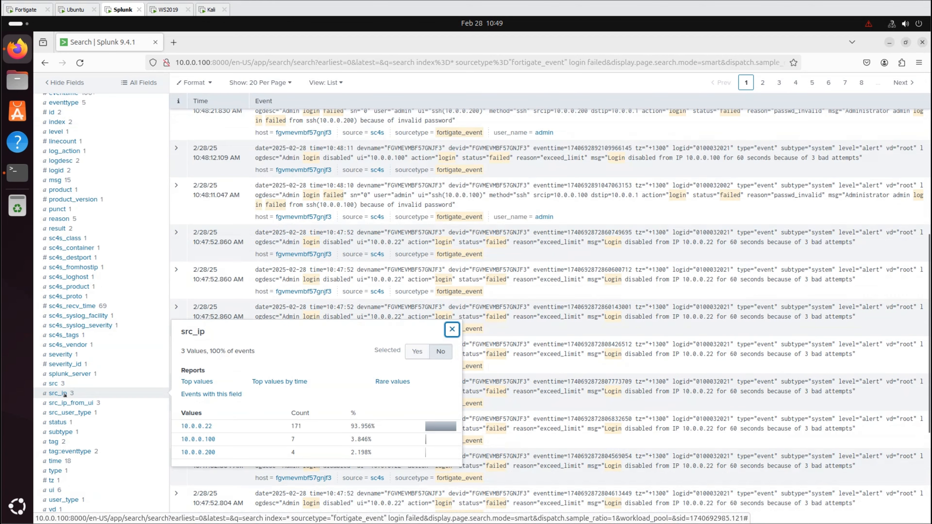
pyautogui.click(197, 382)
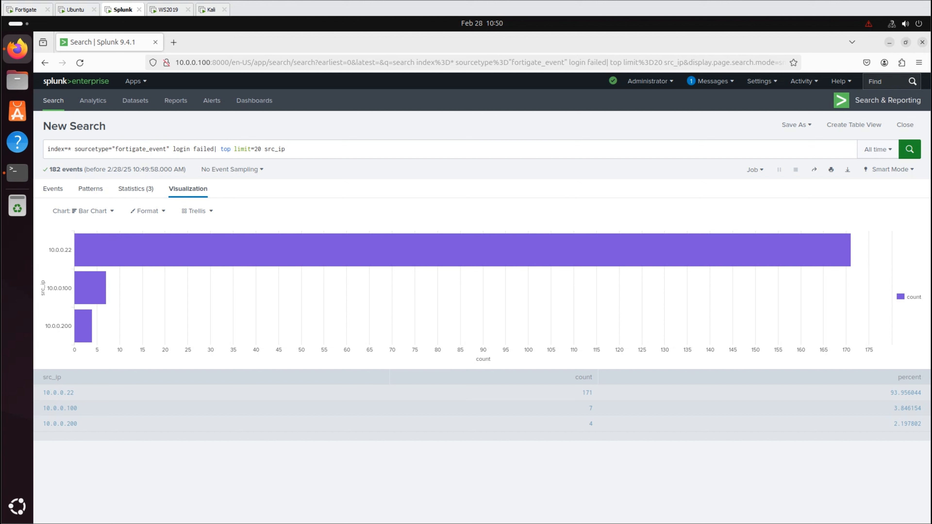
pyautogui.click(790, 127)
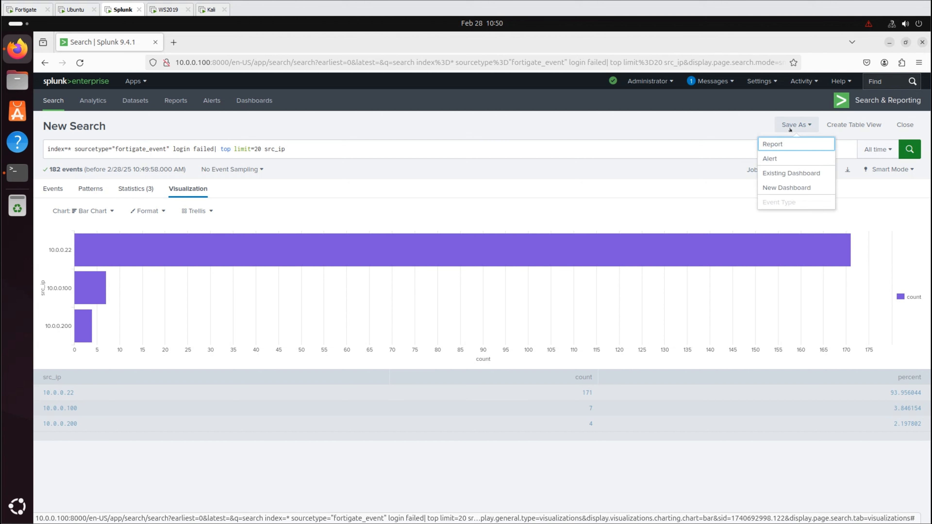
# - Save the bar chart as report 'Security_Report_Failed_SSH_Login_Attempts v2' and view it
pyautogui.click(784, 143)
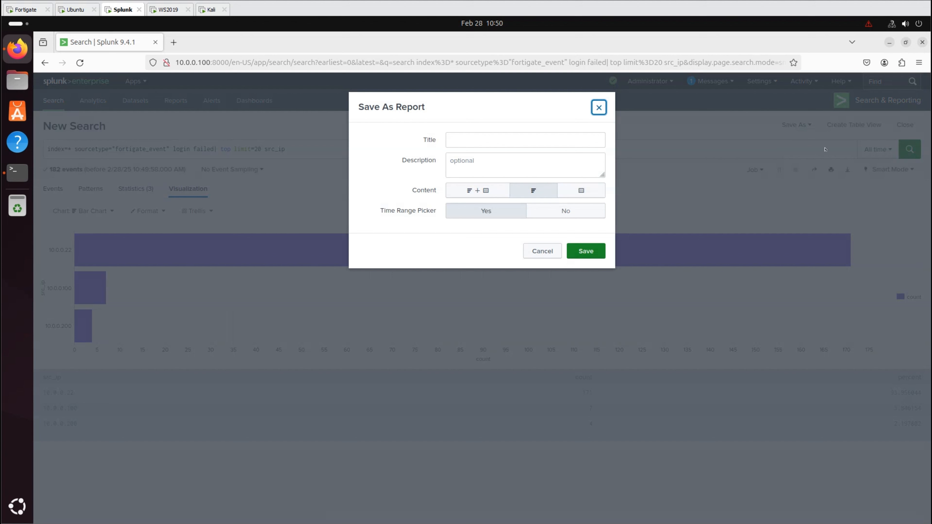
pyautogui.click(525, 140)
pyautogui.write('Security_Report_Failed_SSH_Login_Attempts')
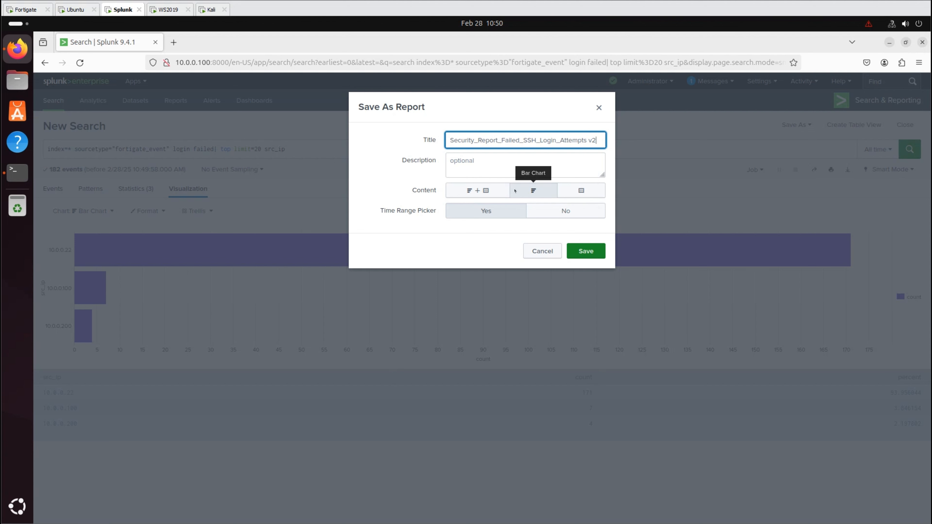
pyautogui.click(592, 248)
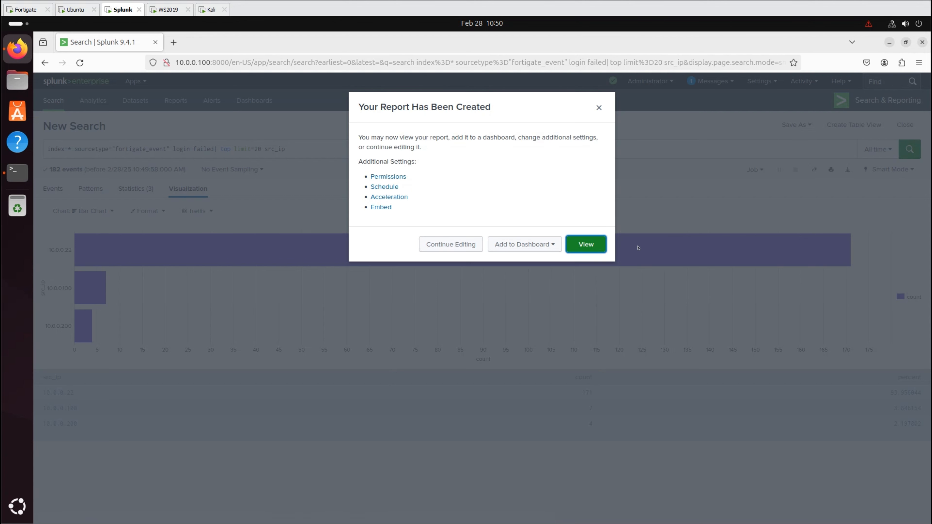
pyautogui.click(595, 245)
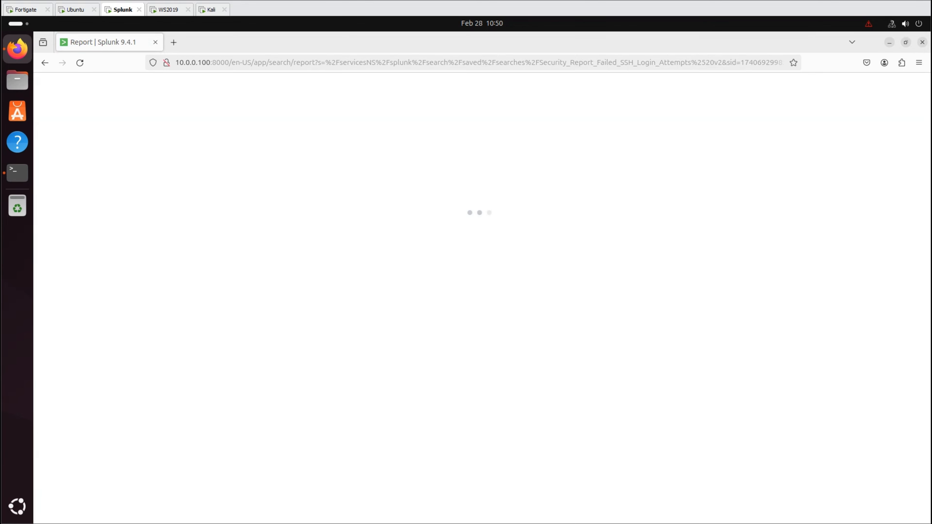
# - From the Reports list, set the v2 report's permissions to App display, run as User, Everyone Read
pyautogui.click(78, 145)
pyautogui.click(78, 145)
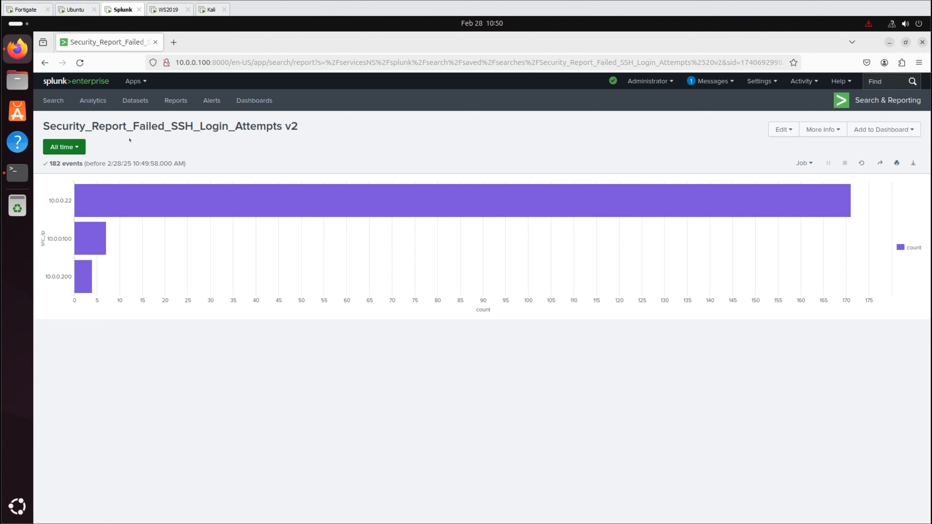
pyautogui.click(175, 101)
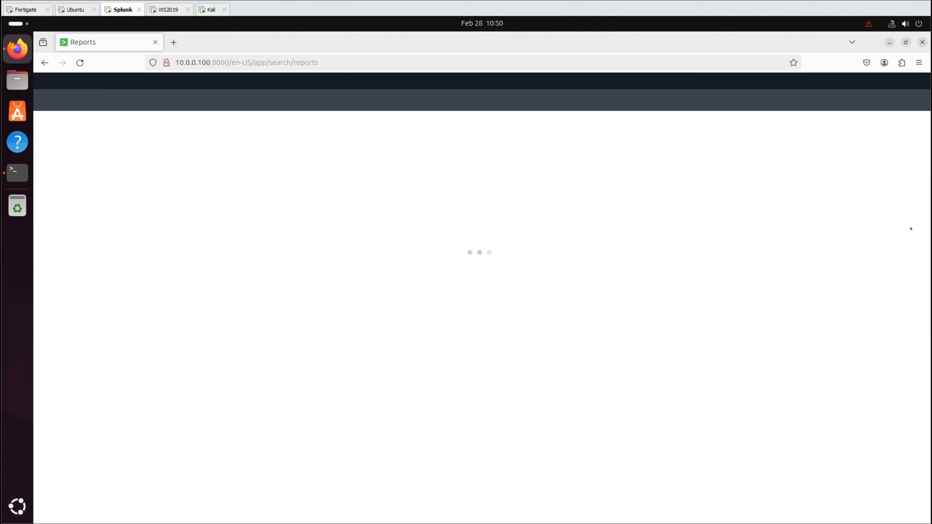
pyautogui.click(601, 342)
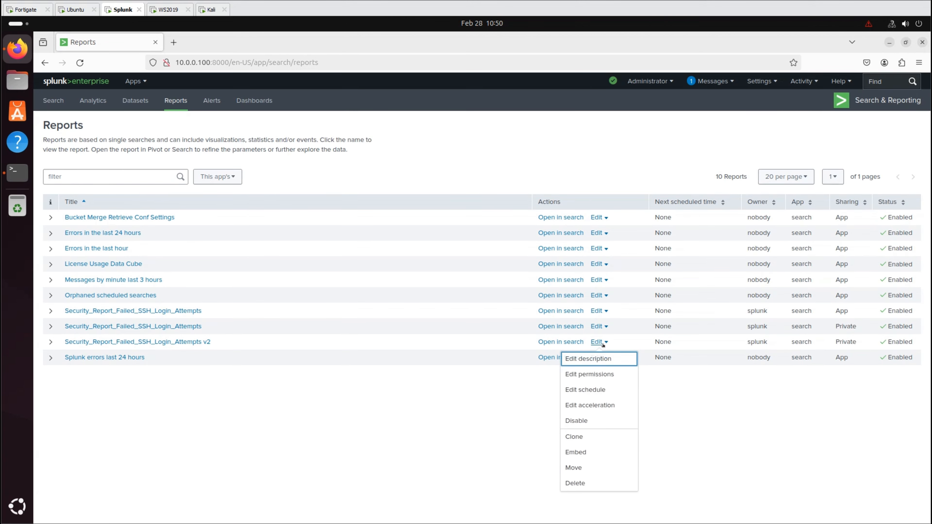
pyautogui.click(589, 375)
pyautogui.click(514, 217)
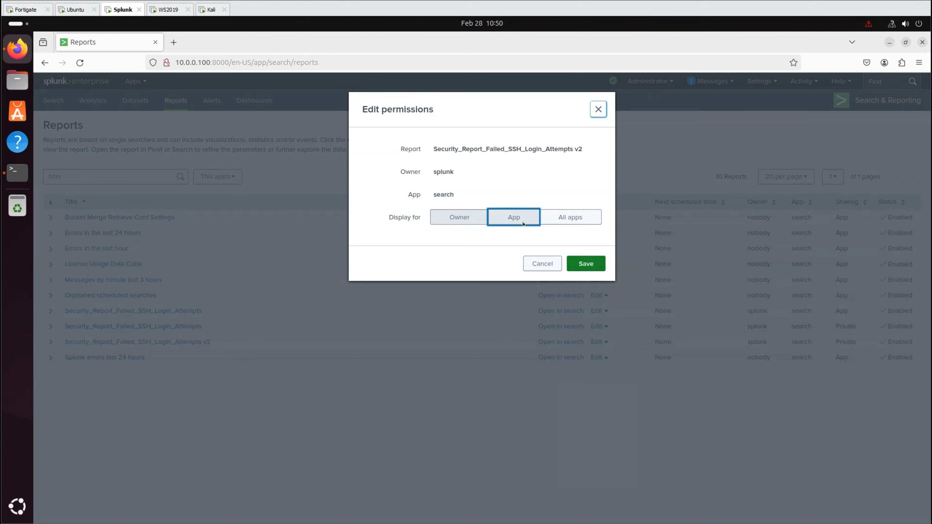
pyautogui.click(578, 267)
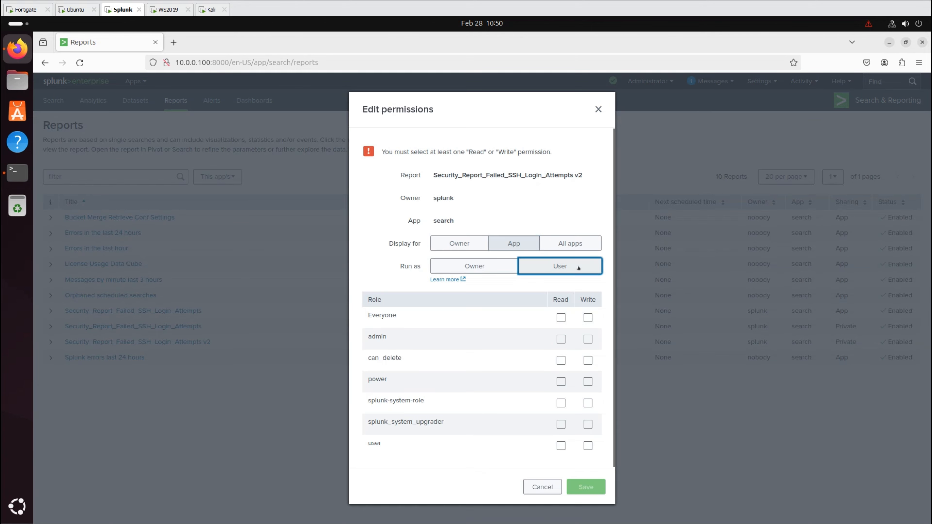
pyautogui.click(560, 318)
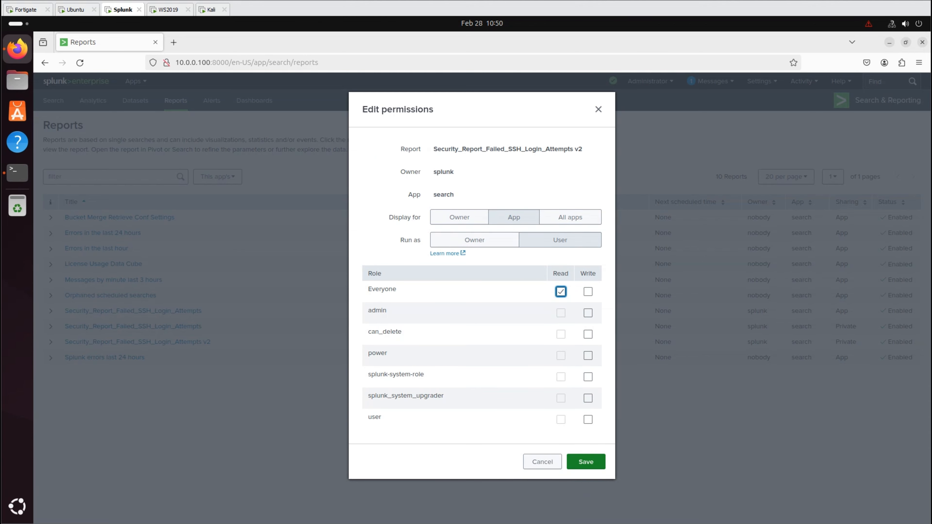
pyautogui.click(575, 462)
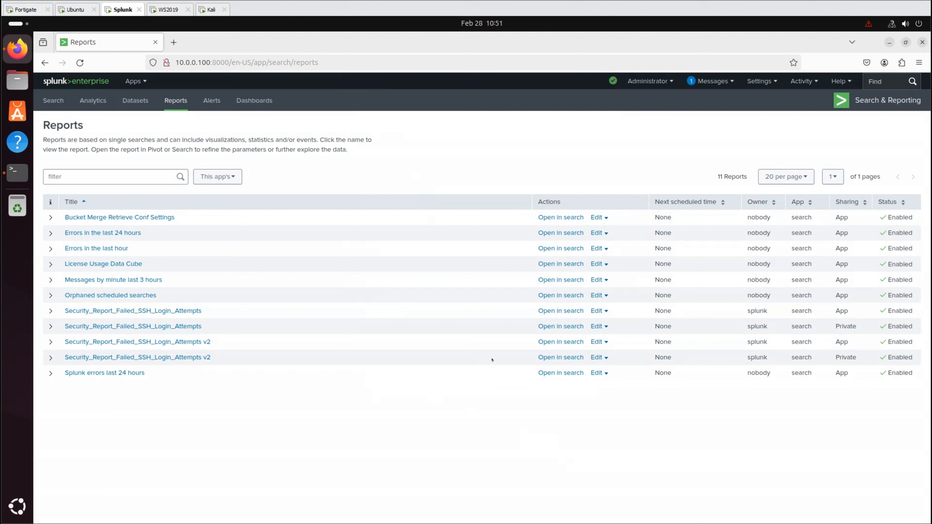
pyautogui.click(597, 341)
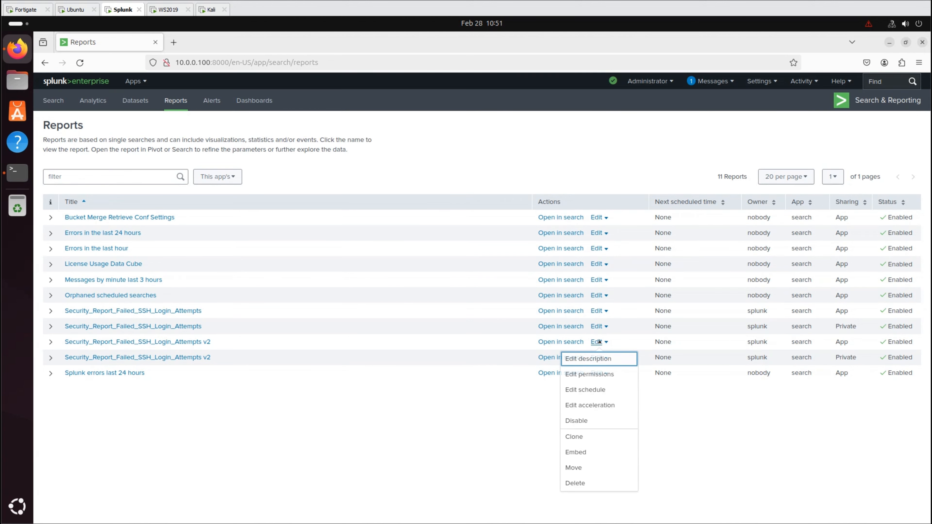
# - Schedule the v2 report weekly on Monday at 6:00, next run 2025-03-03 NZDT
pyautogui.click(597, 390)
pyautogui.click(346, 195)
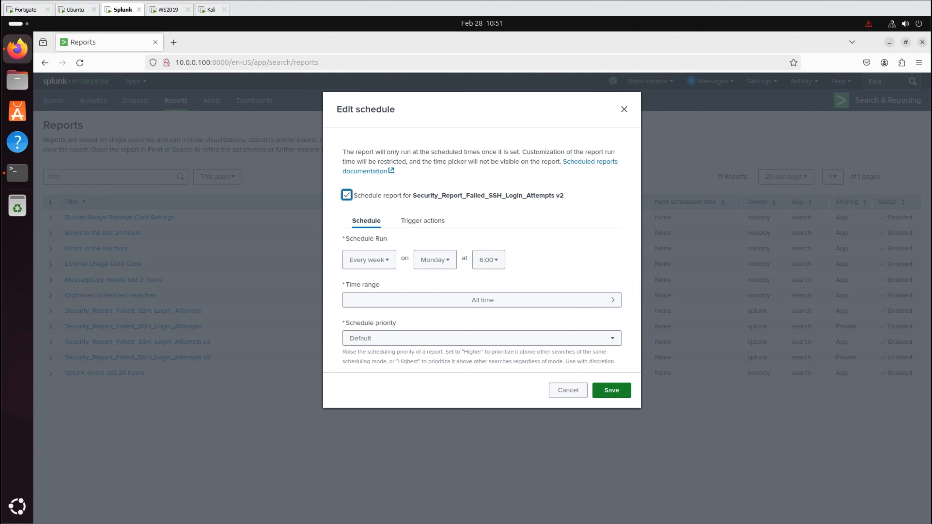
pyautogui.scroll(-3, 587, 367)
pyautogui.click(612, 390)
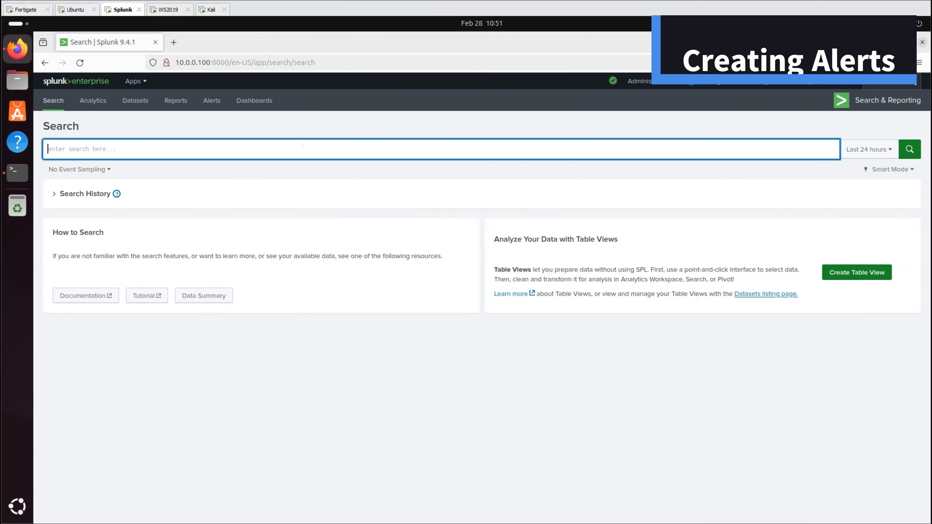
# - Paste the FortiGate failed-login query and run it over All time
pyautogui.write('index=* sourcetype="fortigate_event" login failed')
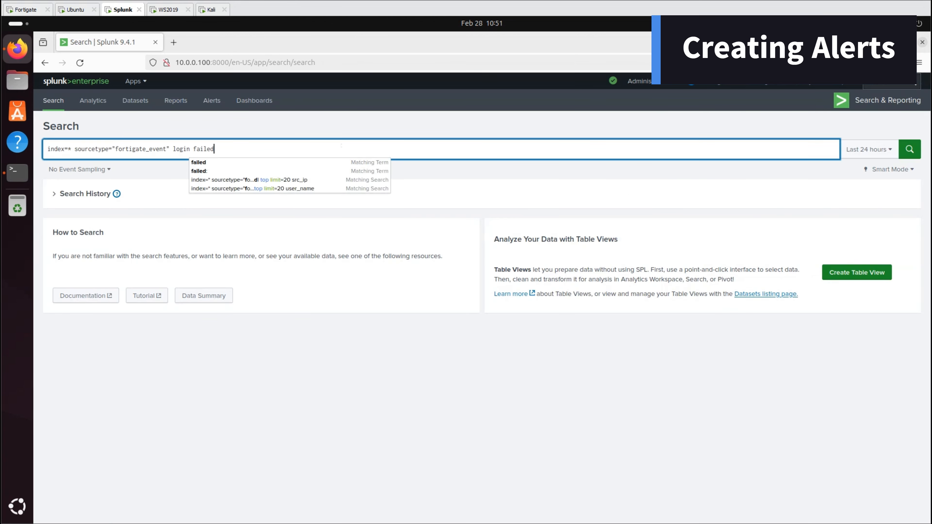
pyautogui.click(897, 150)
pyautogui.click(781, 202)
pyautogui.click(910, 150)
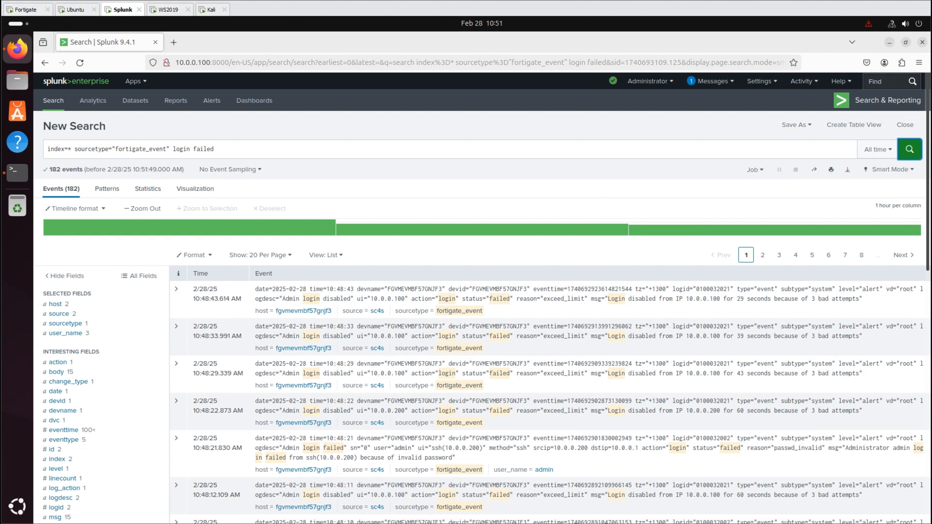
# - Save it as alert 'FortiGate Login Failures v2': above 10 results, throttled, Add to Triggered Alerts, High severity
pyautogui.click(792, 124)
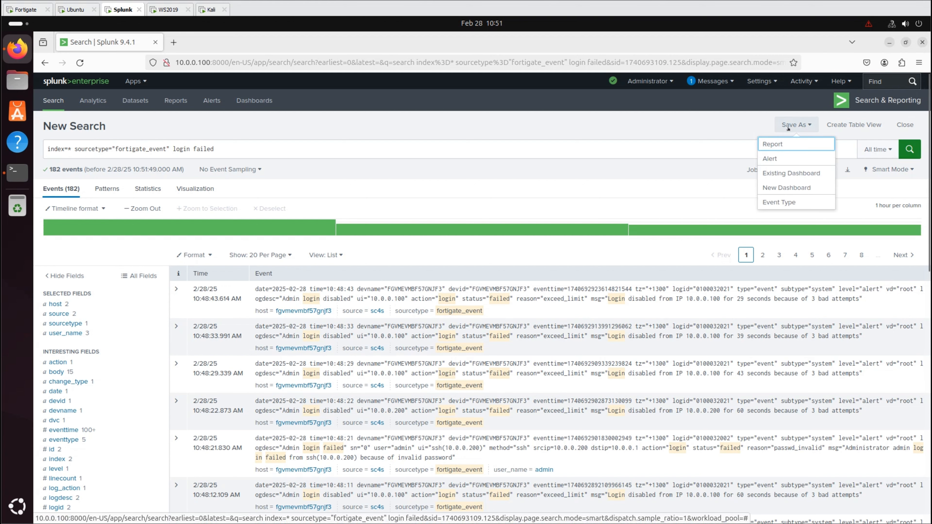
pyautogui.click(772, 158)
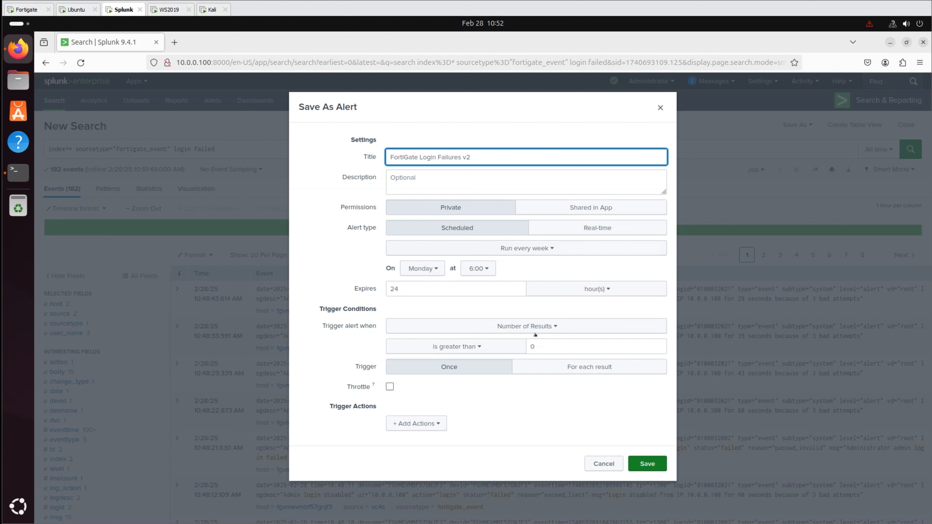
pyautogui.doubleClick(532, 347)
pyautogui.write('1')
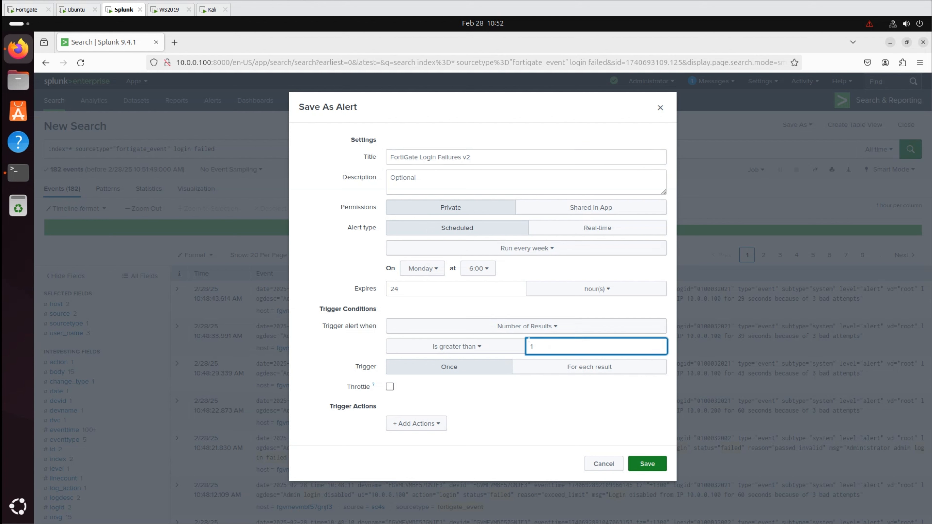
pyautogui.click(389, 386)
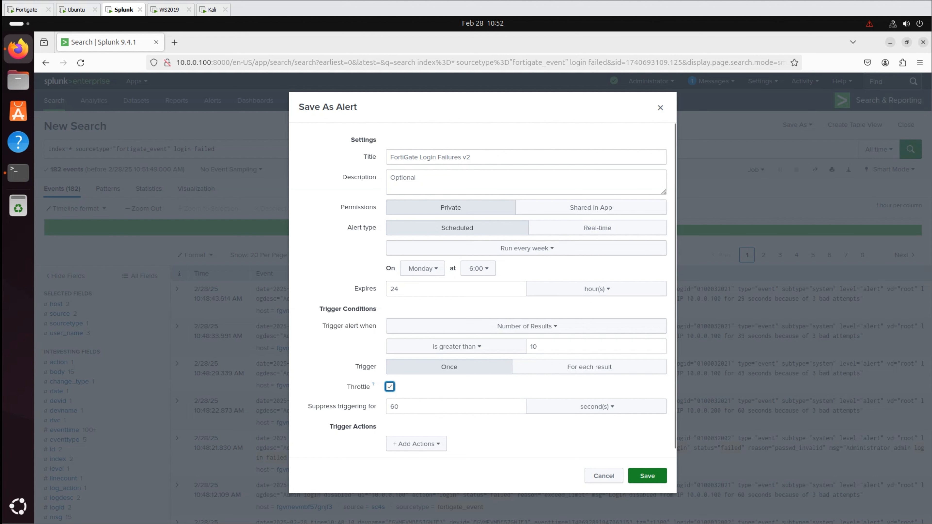
pyautogui.click(426, 442)
pyautogui.click(385, 312)
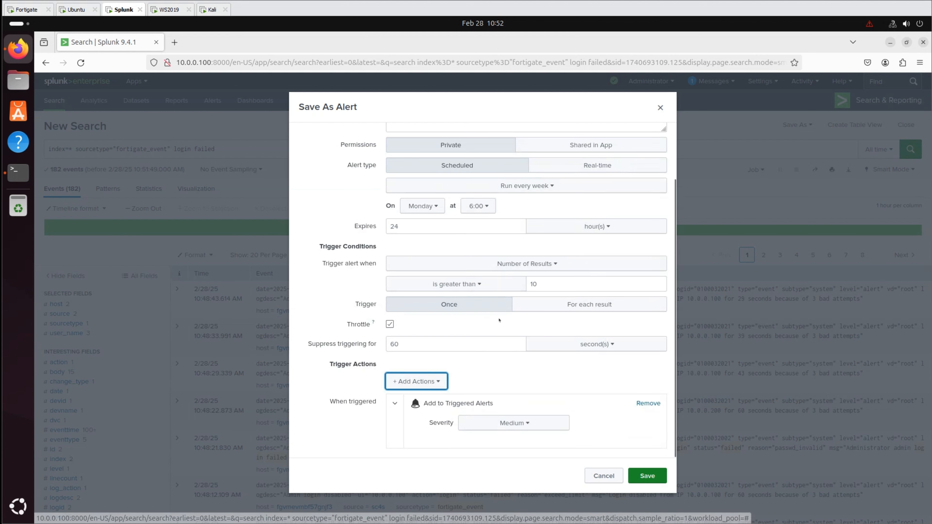
pyautogui.click(468, 423)
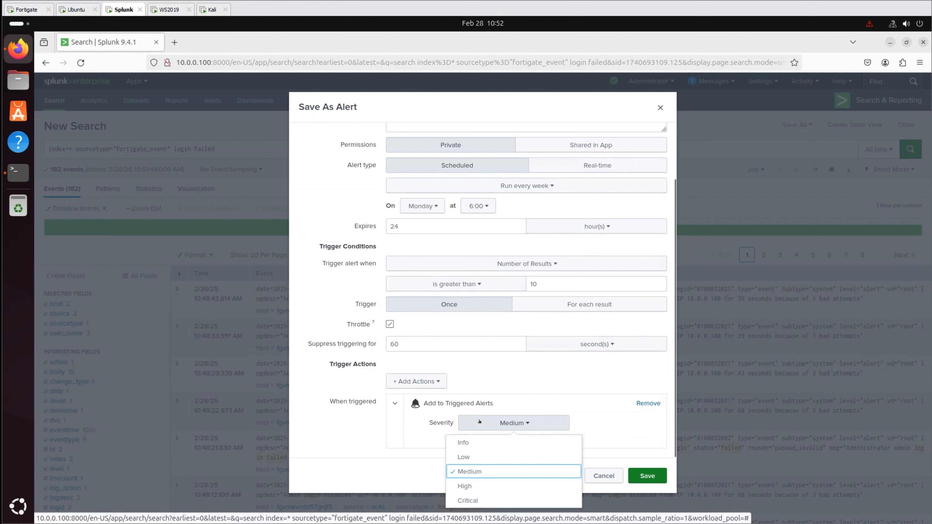
pyautogui.click(467, 487)
pyautogui.click(647, 475)
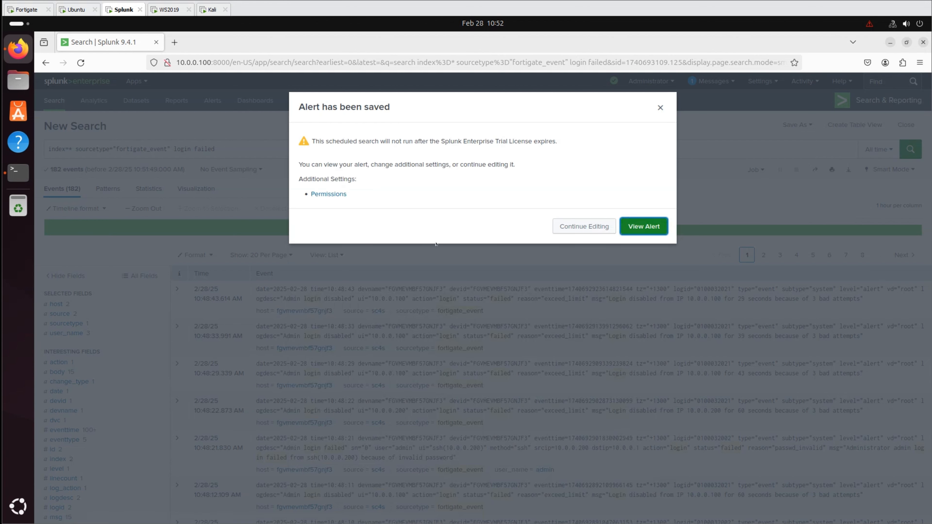
# - Set the FortiGate Login Failures v2 alert permissions to App display with Read for Everyone
pyautogui.click(338, 195)
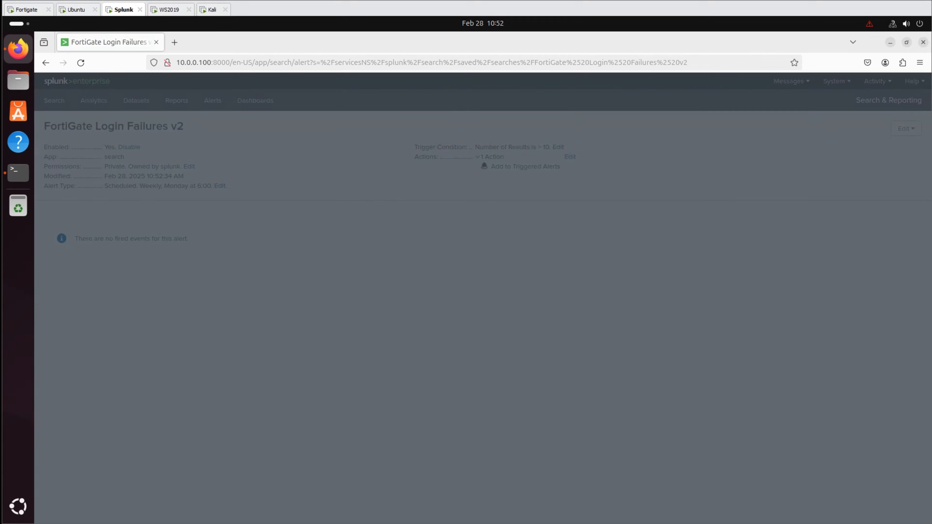
pyautogui.click(528, 198)
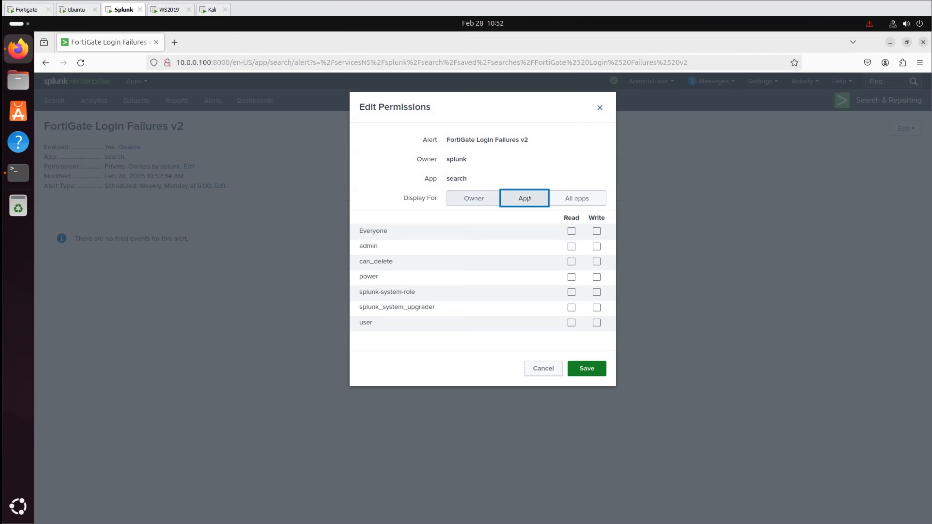
pyautogui.click(572, 230)
pyautogui.click(589, 366)
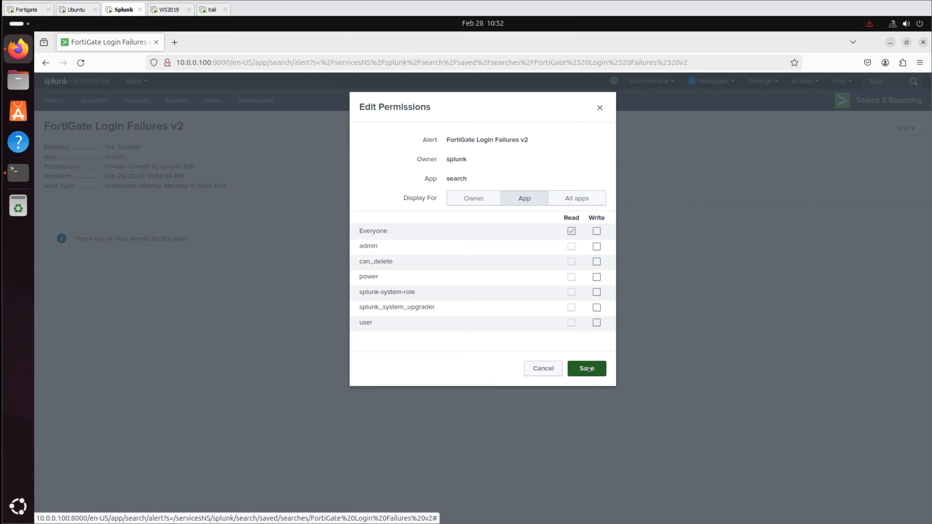
pyautogui.click(906, 128)
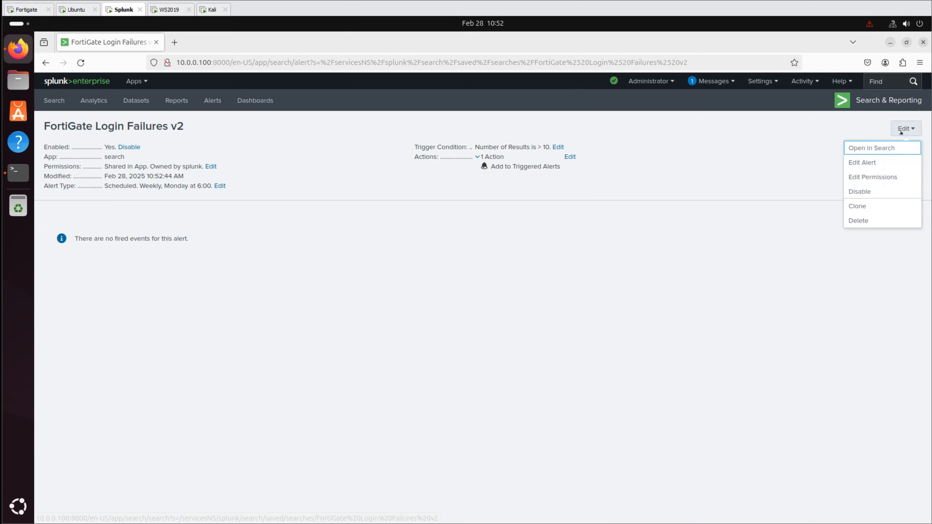
# - Make the alert Real-time with * as the suppressed fields, save it, and view Triggered Alerts
pyautogui.click(875, 162)
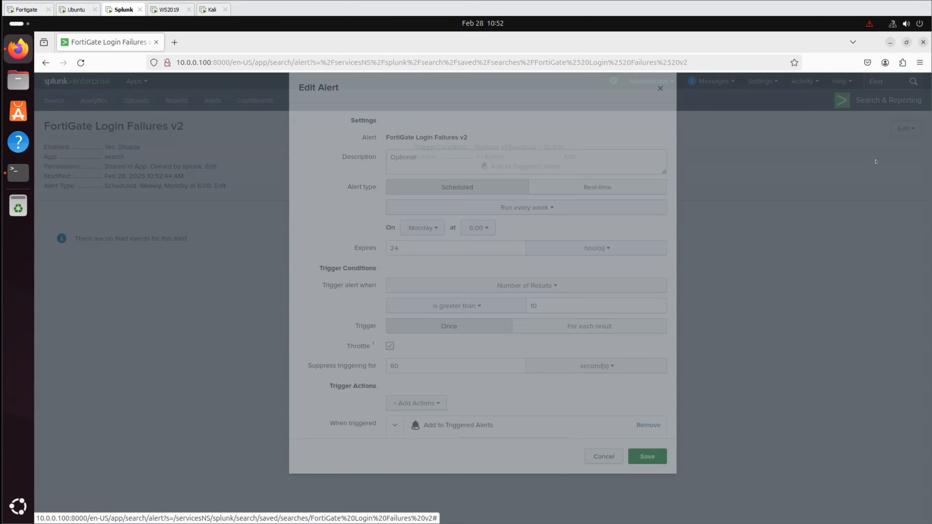
pyautogui.click(571, 208)
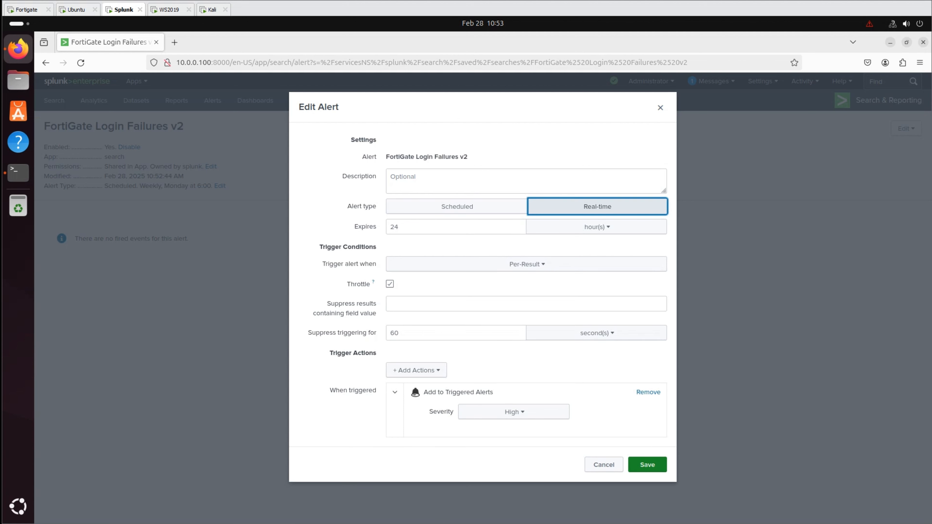
pyautogui.click(417, 300)
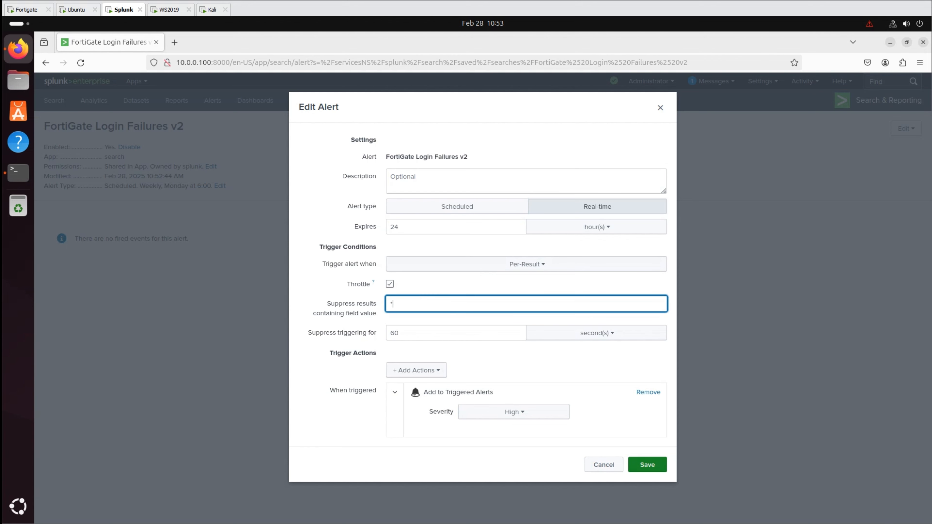
pyautogui.write('*')
pyautogui.press('Return')
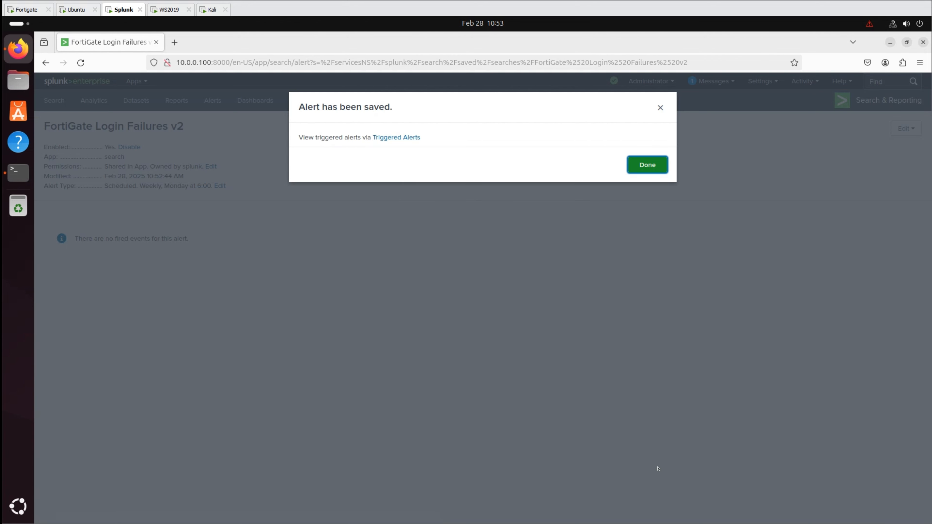
pyautogui.click(396, 137)
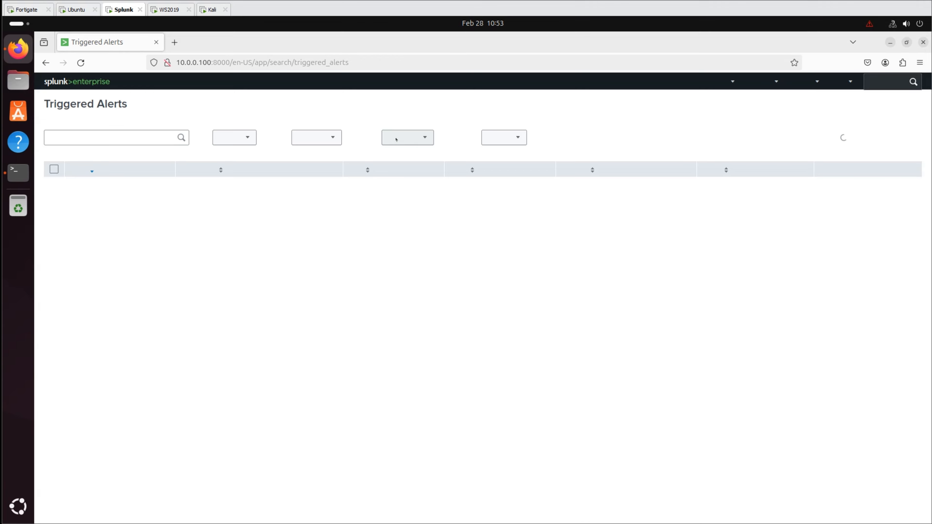
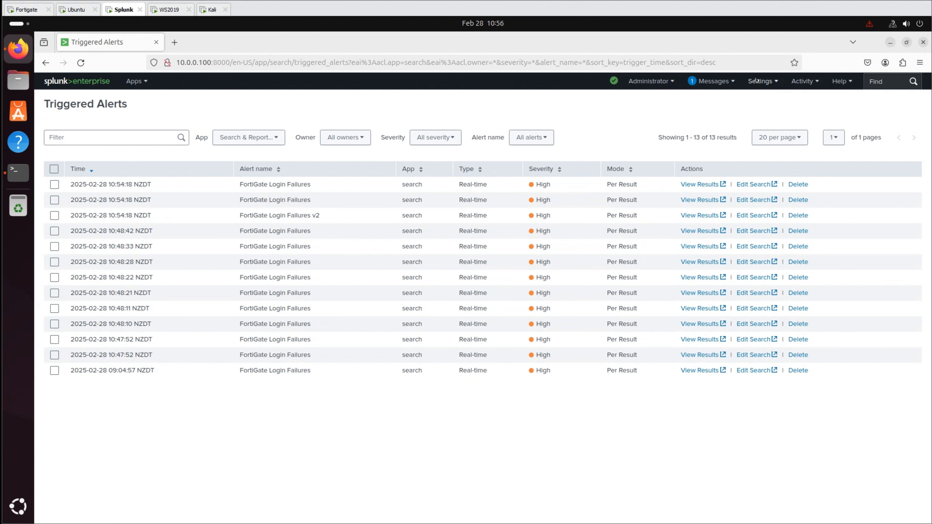
# - Go from Triggered Alerts through Settings > Searches, reports, and alerts to an empty Search page
pyautogui.click(760, 82)
pyautogui.click(751, 153)
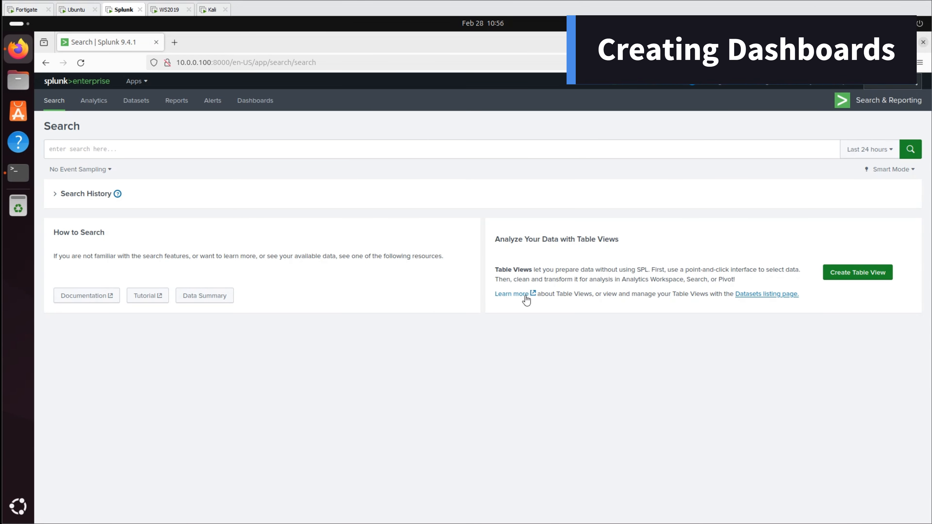
# - Paste the failed-login search and run it over All time
pyautogui.click(220, 152)
pyautogui.write('index=* sourcetype="fortigate_event" login failed')
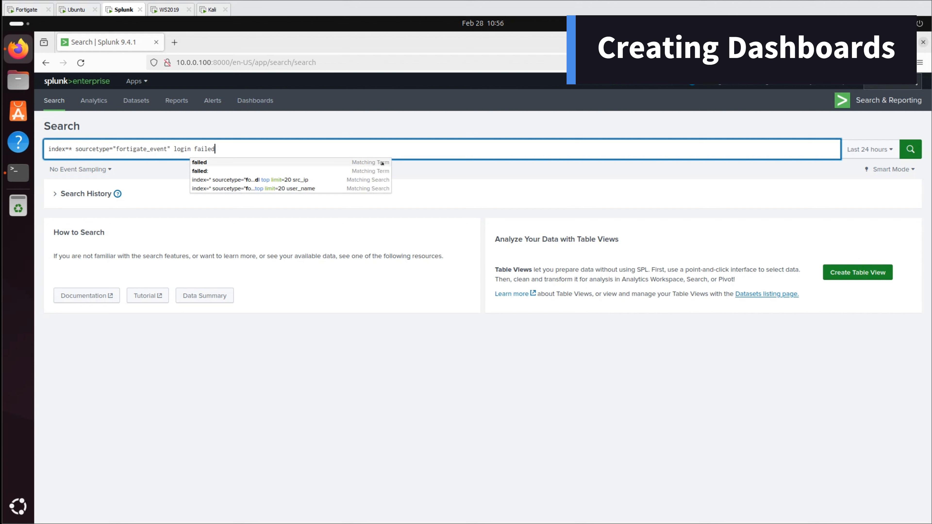
pyautogui.click(869, 149)
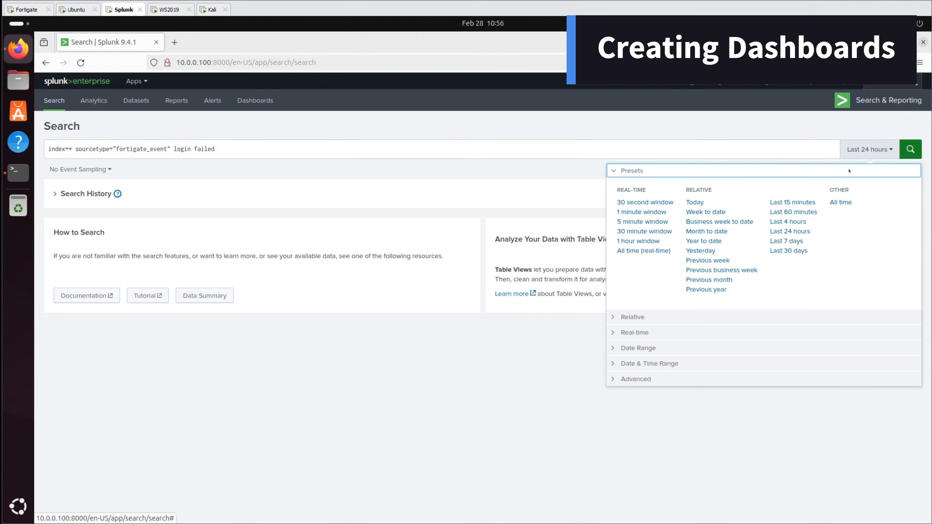
pyautogui.click(840, 201)
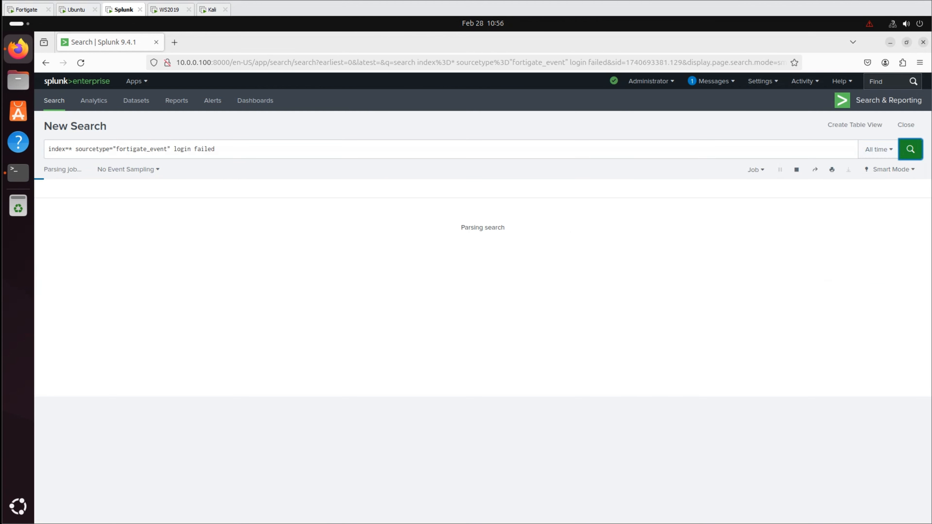
# - Add the user_name field and chart its top values: admin 23, administrator 5, adm 4
pyautogui.scroll(-15, 82, 401)
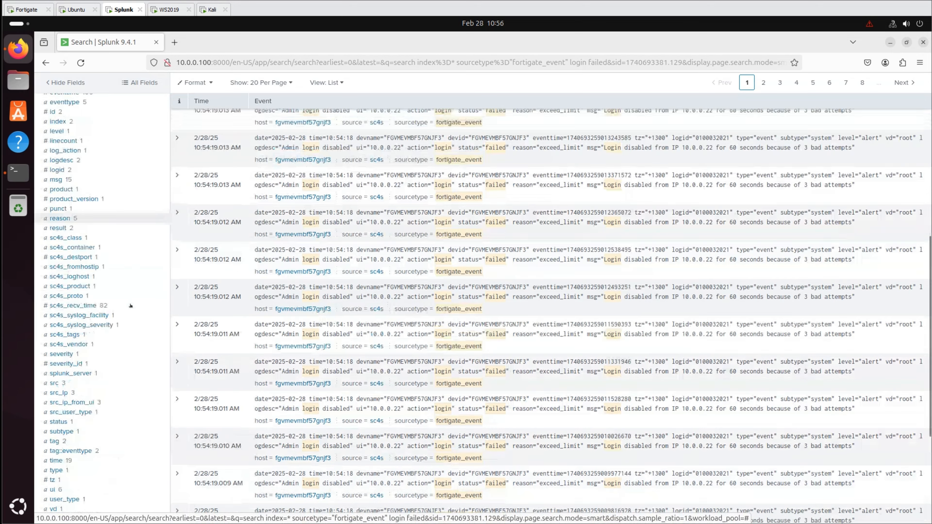
pyautogui.scroll(-1, 81, 401)
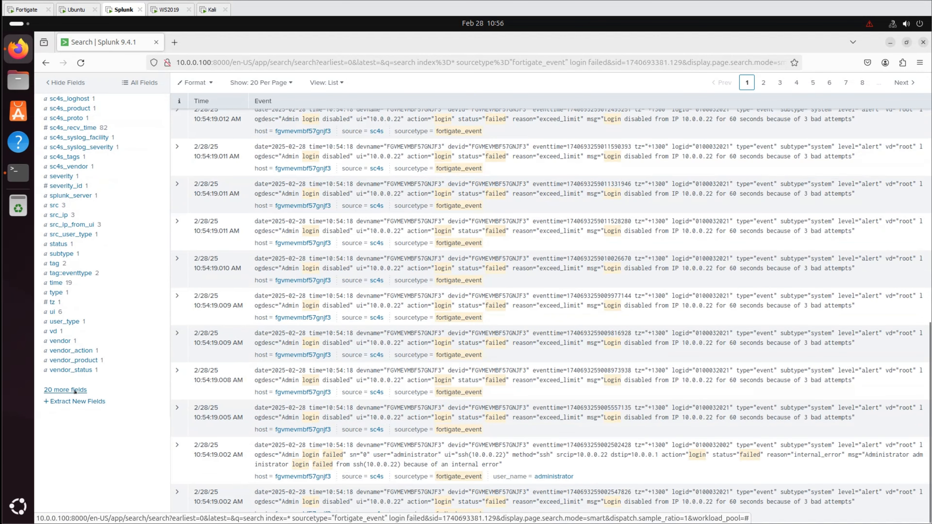
pyautogui.click(75, 390)
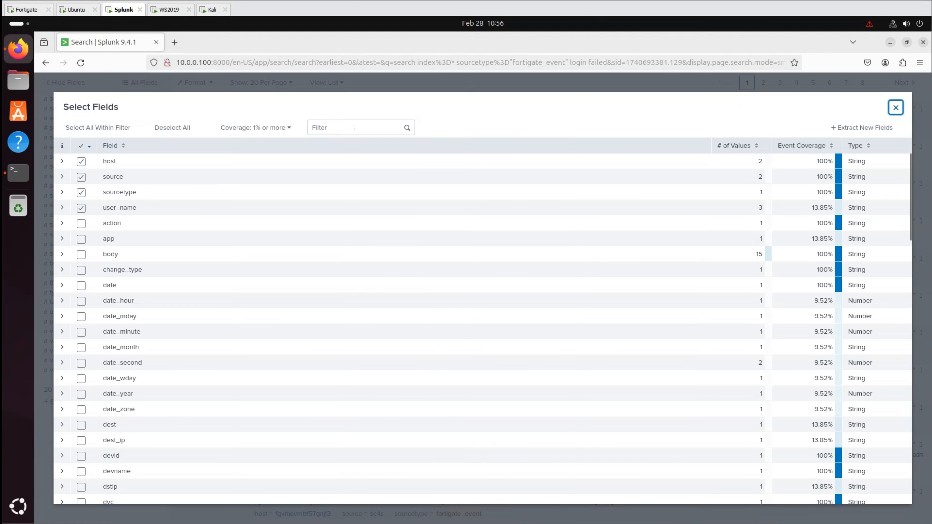
pyautogui.click(354, 127)
pyautogui.write('user')
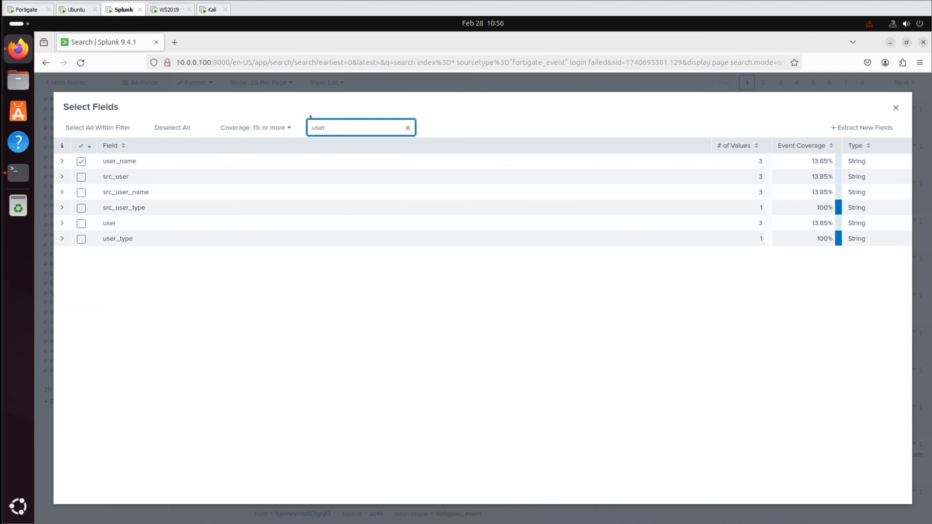
pyautogui.click(65, 162)
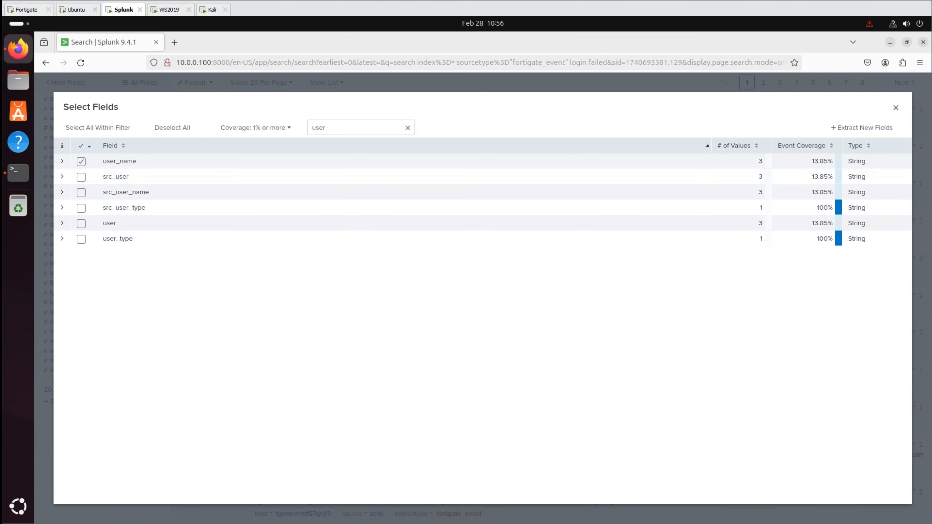
pyautogui.click(895, 108)
pyautogui.scroll(2, 895, 108)
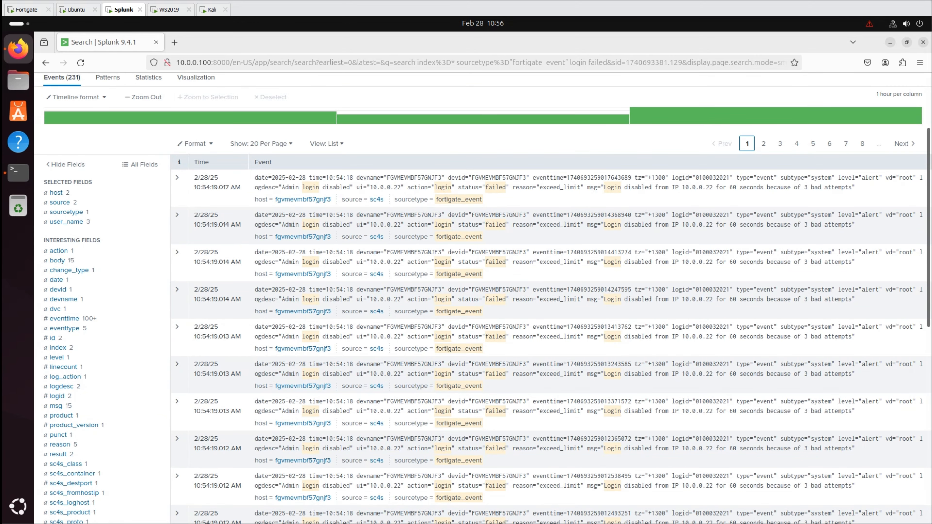
pyautogui.click(65, 222)
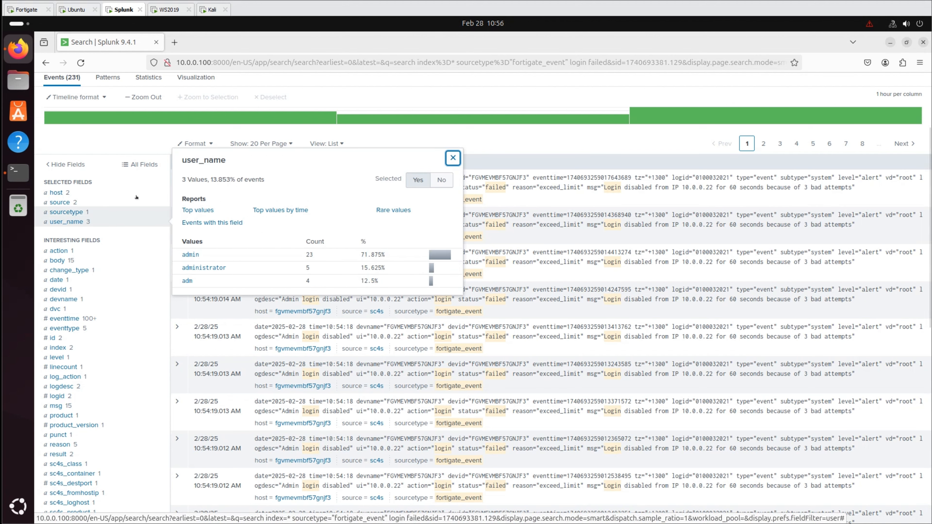
pyautogui.click(200, 210)
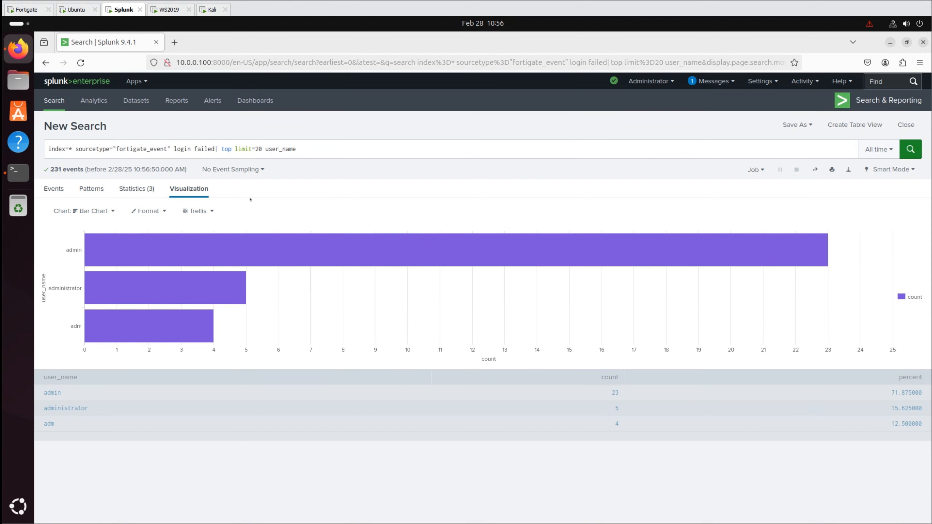
# - Switch the chart to a pie and start a new Classic dashboard titled 'FortiGate Logins v2'
pyautogui.click(85, 211)
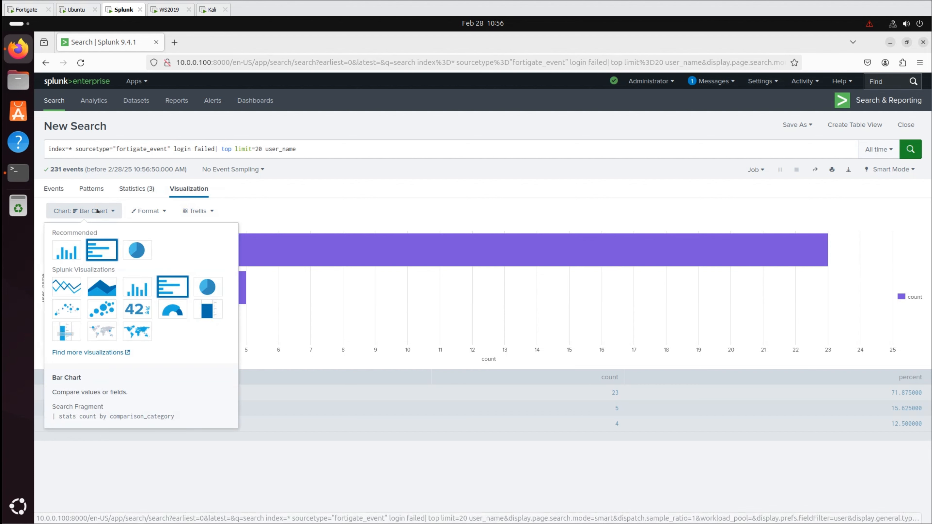
pyautogui.click(137, 251)
pyautogui.click(796, 125)
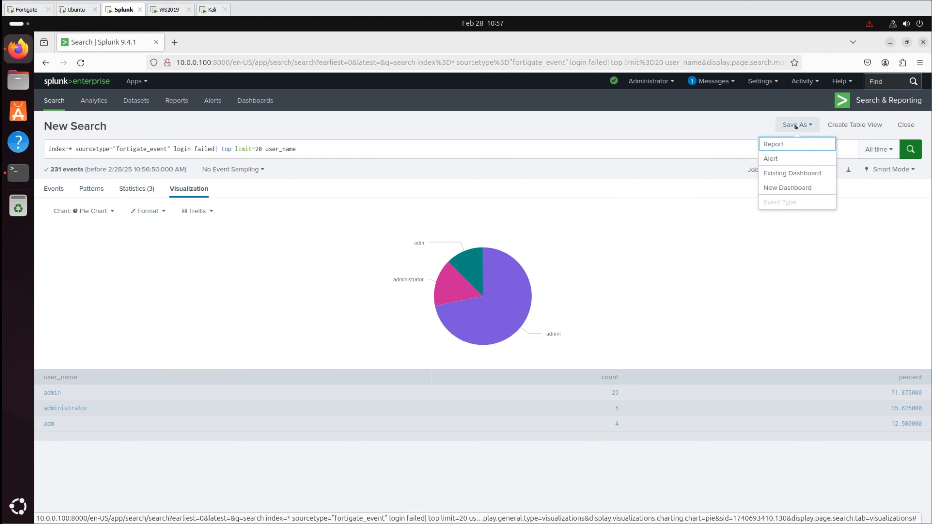
pyautogui.click(783, 187)
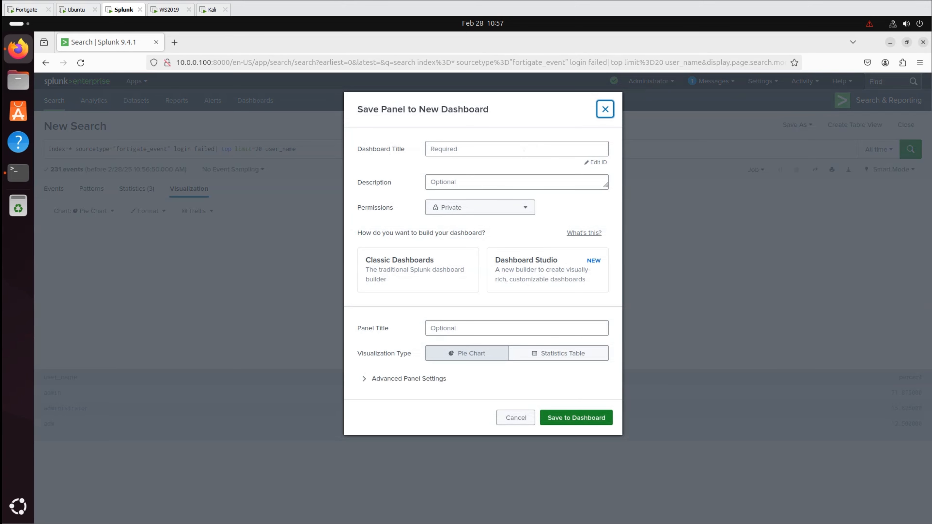
pyautogui.click(524, 148)
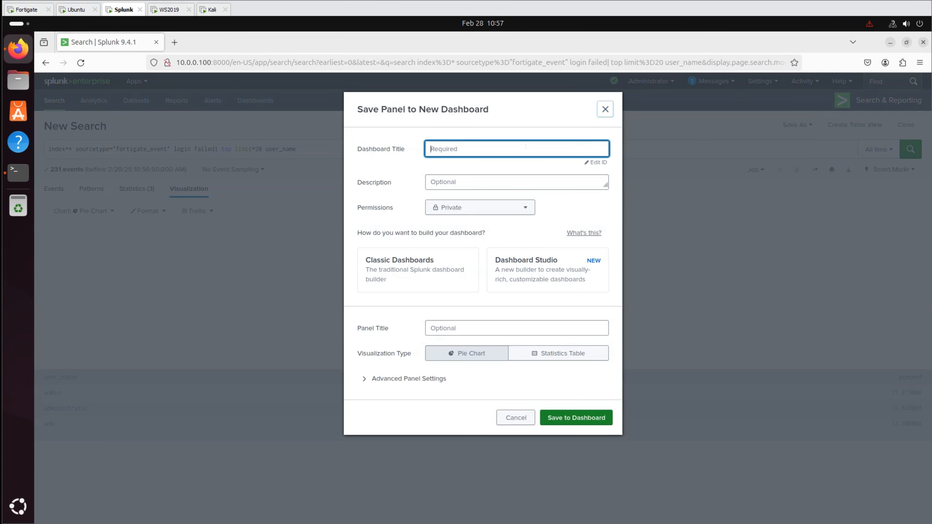
pyautogui.write('FortiGate Logins v2')
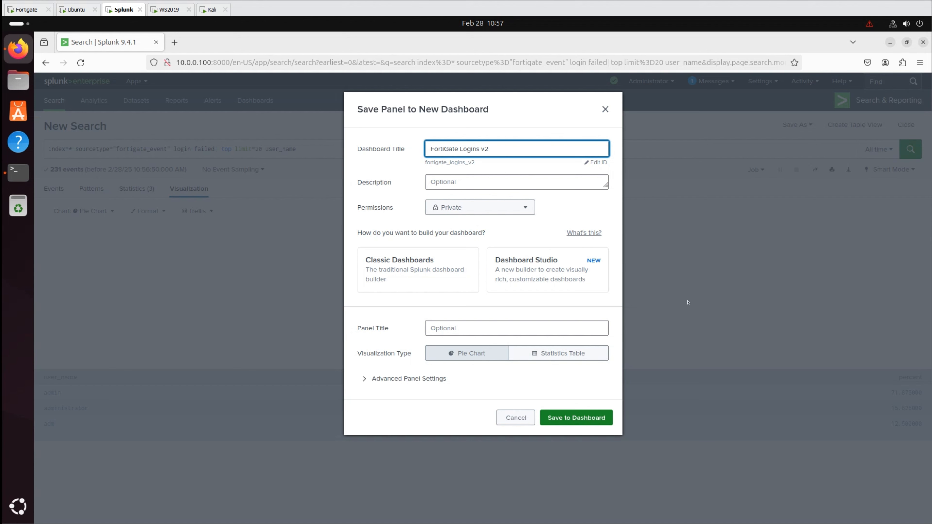
pyautogui.click(418, 270)
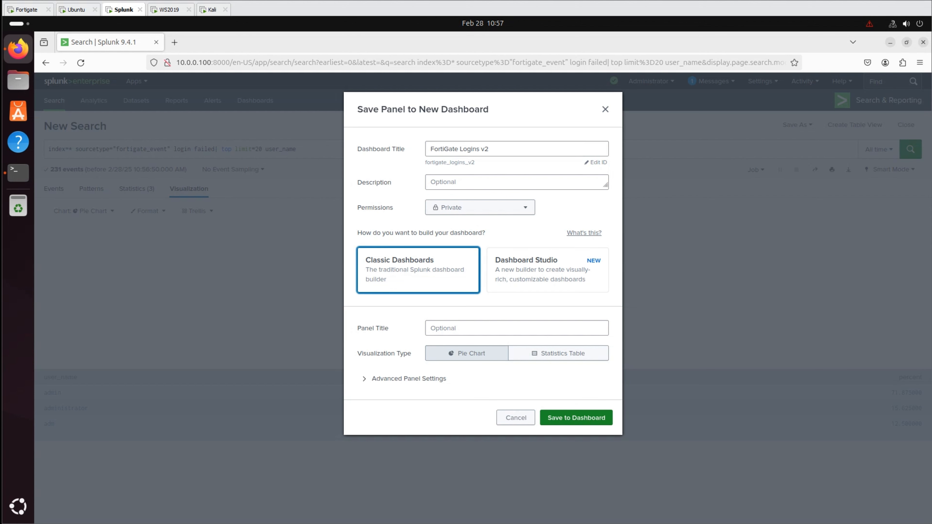
# - Title the panel 'Failed Logins by User', save it, and view the dashboard
pyautogui.click(524, 322)
pyautogui.write('Failed Logins by User')
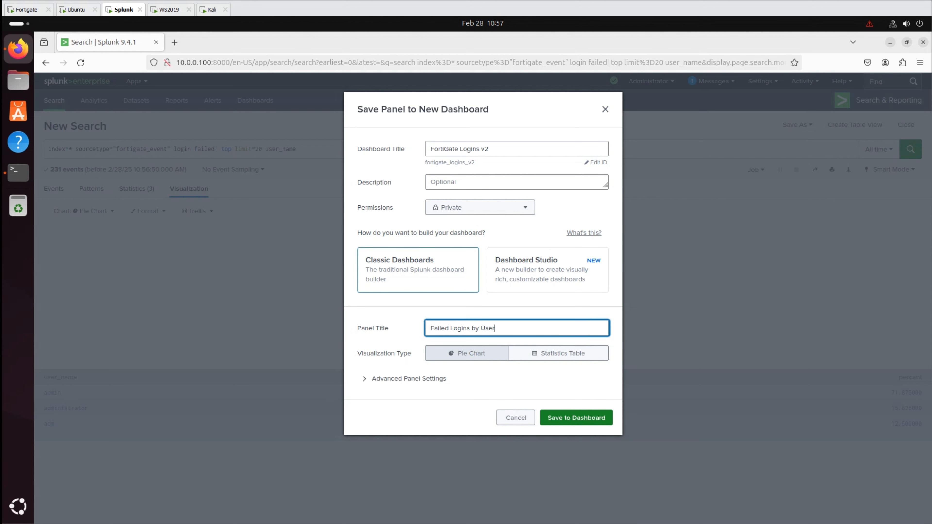
pyautogui.click(576, 418)
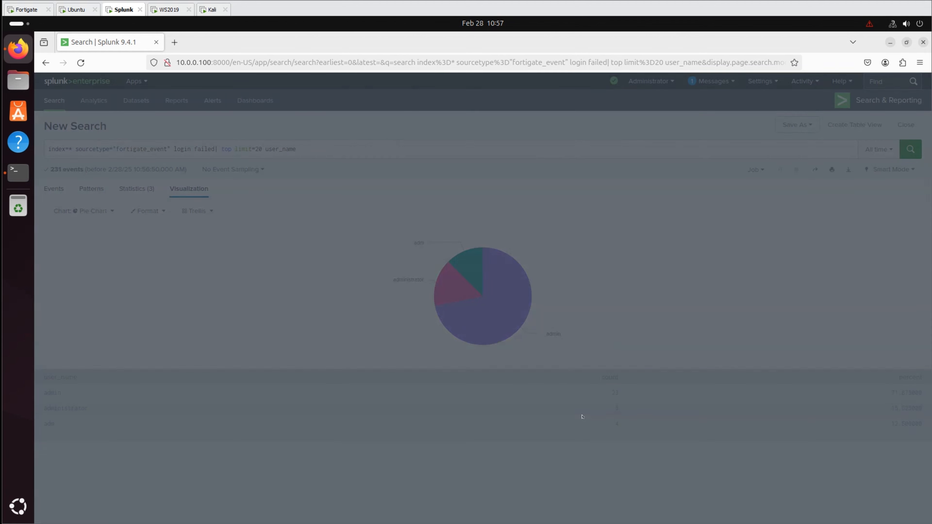
pyautogui.click(579, 184)
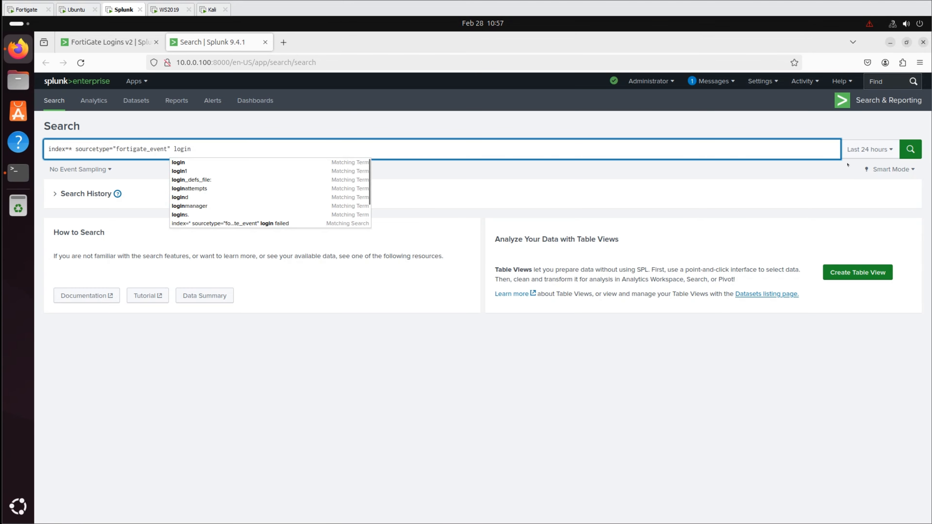
# - Search login events over All time and chart logdesc top values over time
pyautogui.click(869, 149)
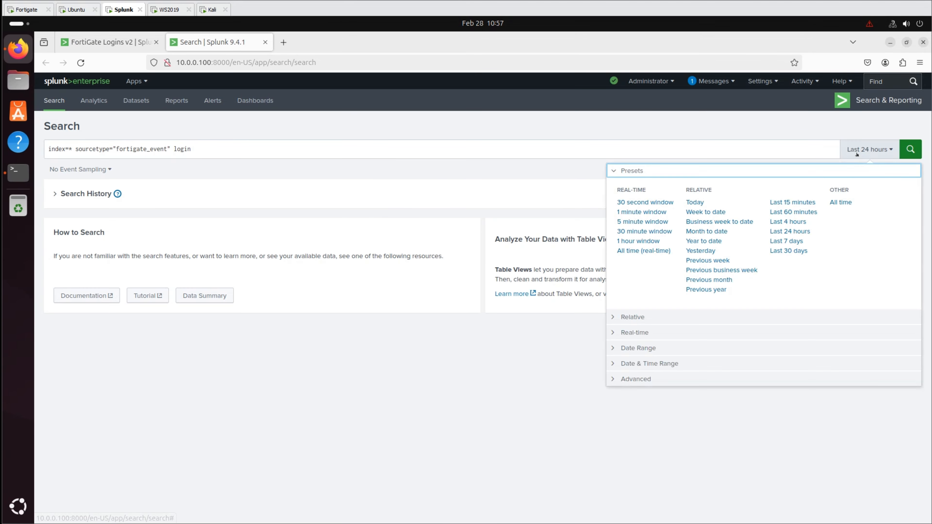
pyautogui.click(841, 203)
pyautogui.click(905, 150)
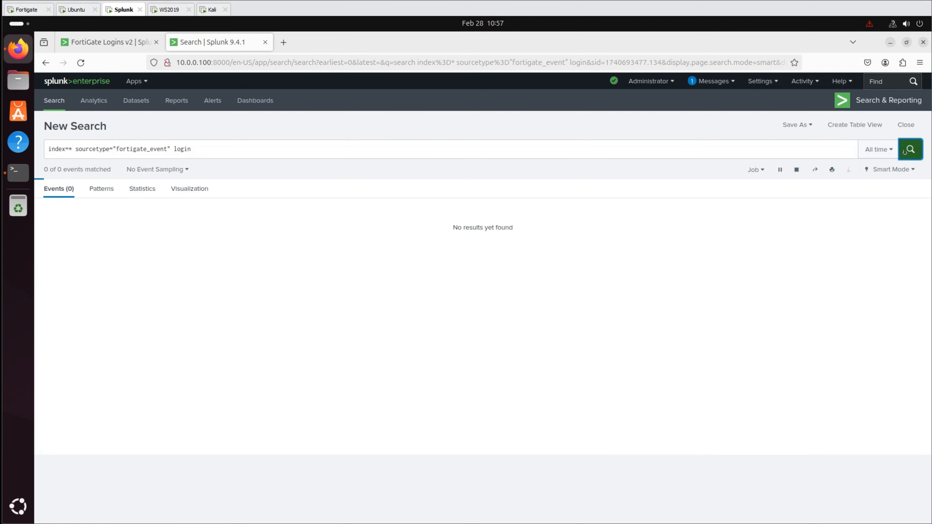
pyautogui.scroll(-5, 64, 237)
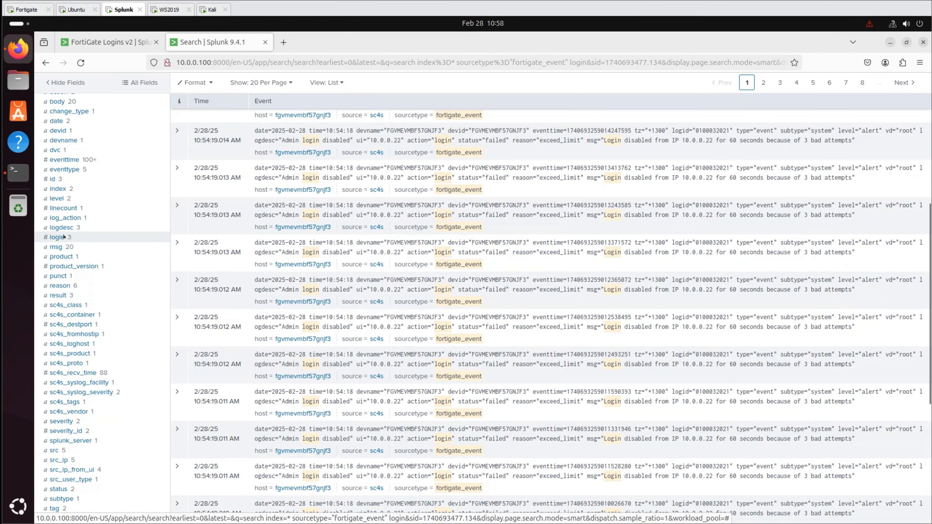
pyautogui.click(66, 228)
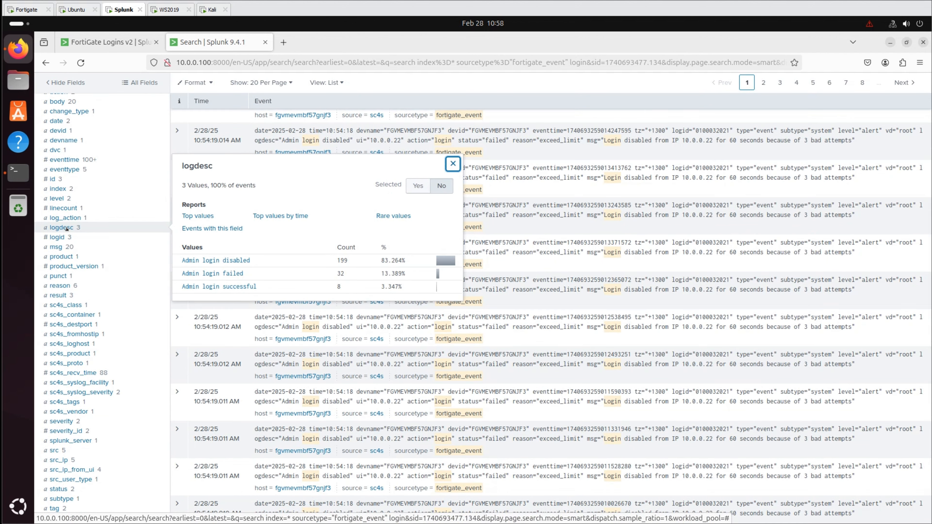
pyautogui.click(282, 215)
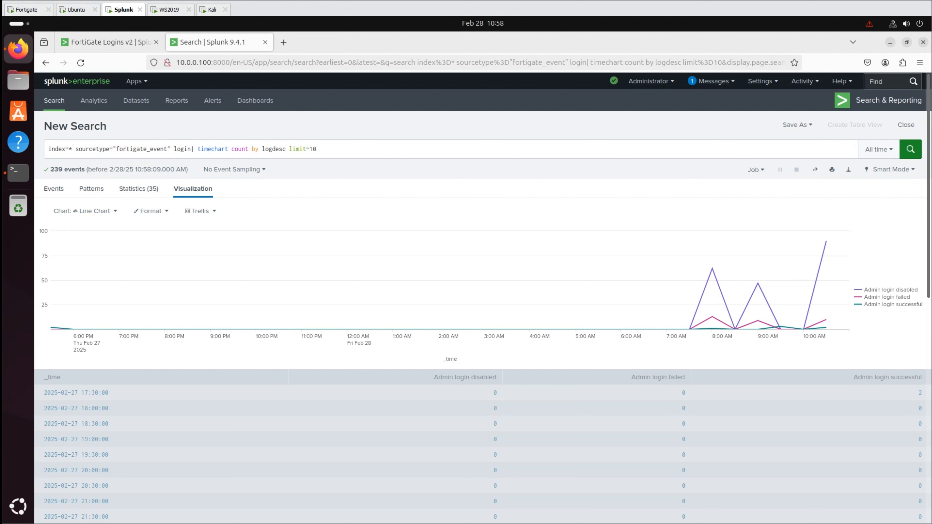
# - Set the legend to Left and Show Data Values to Min/Max, then save to an existing dashboard
pyautogui.click(151, 211)
pyautogui.click(68, 328)
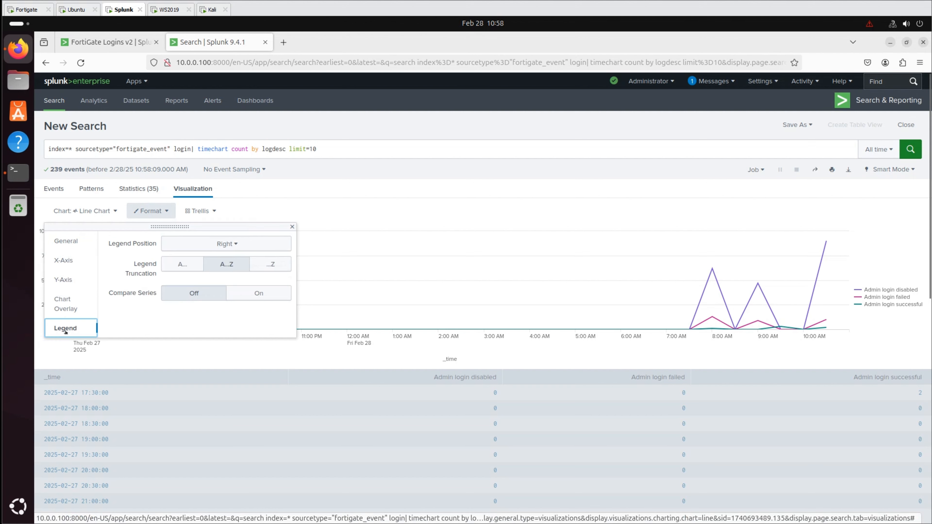
pyautogui.click(227, 243)
pyautogui.click(204, 293)
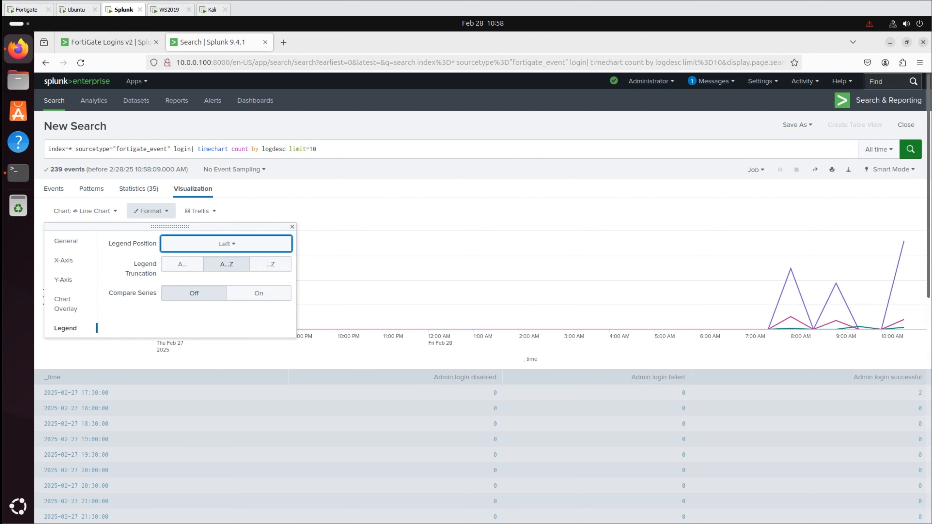
pyautogui.click(66, 241)
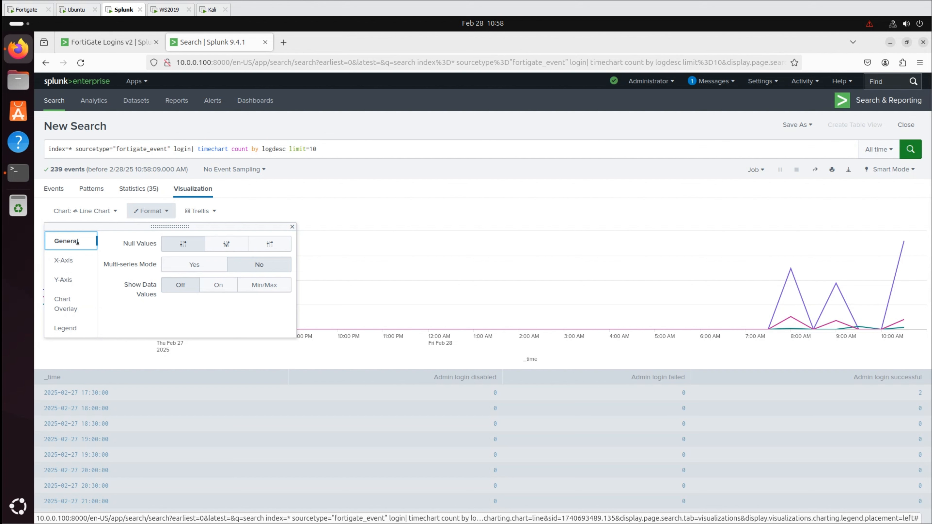
pyautogui.click(286, 289)
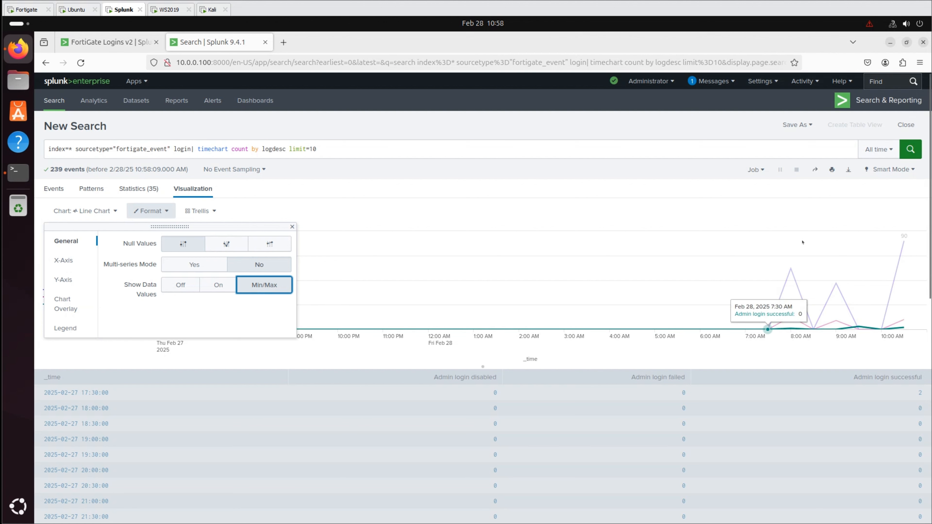
pyautogui.click(151, 210)
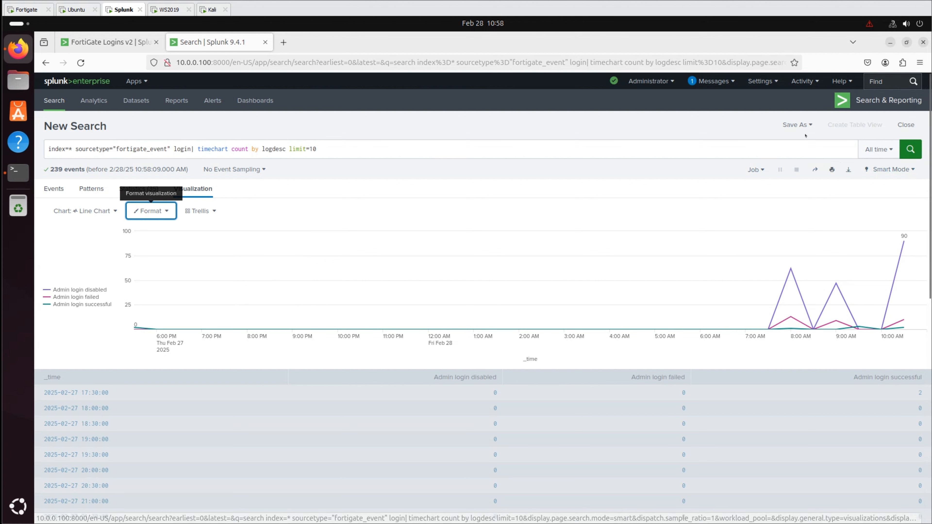
pyautogui.click(797, 125)
pyautogui.click(791, 173)
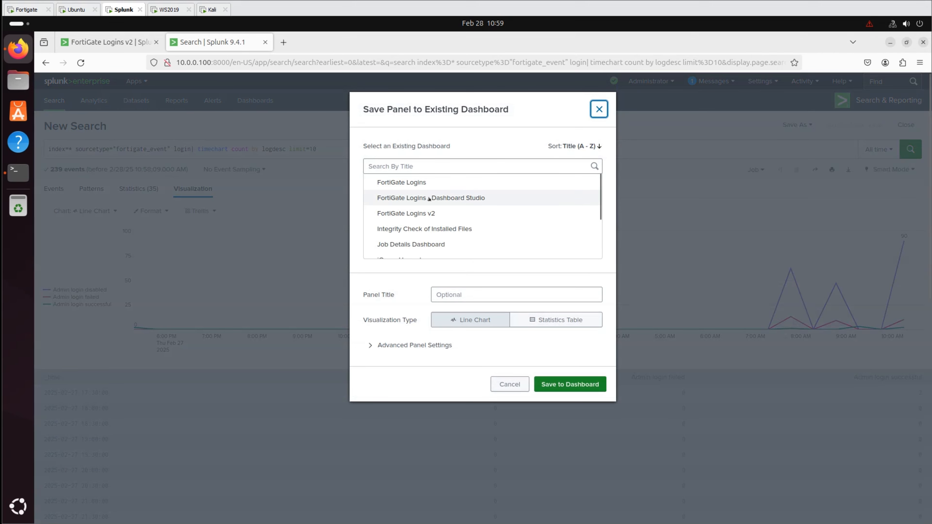
# - Save the line chart panel to FortiGate Logins v2 and view the updated dashboard
pyautogui.click(426, 212)
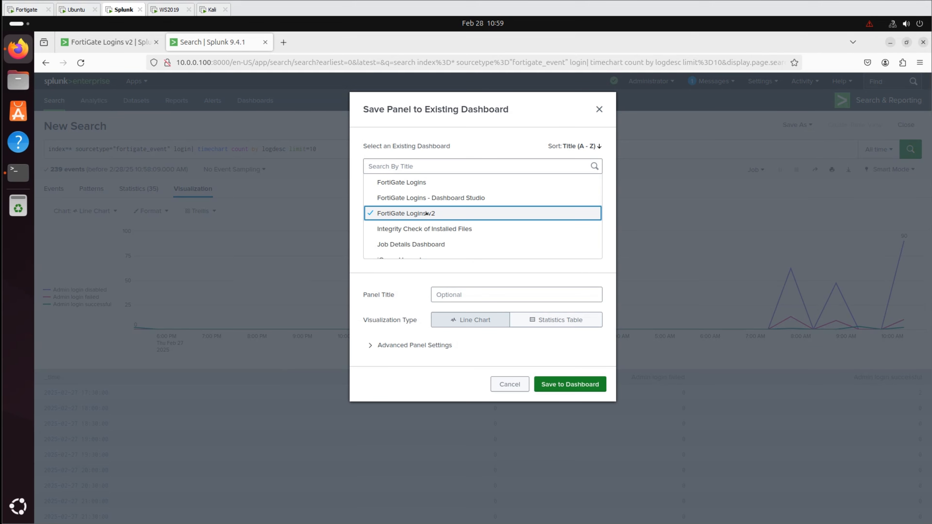
pyautogui.click(551, 387)
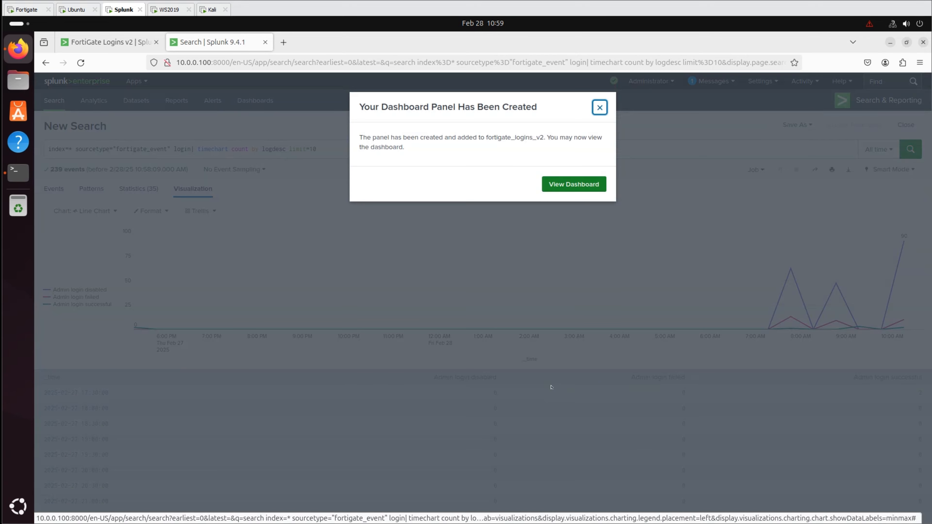
pyautogui.click(553, 188)
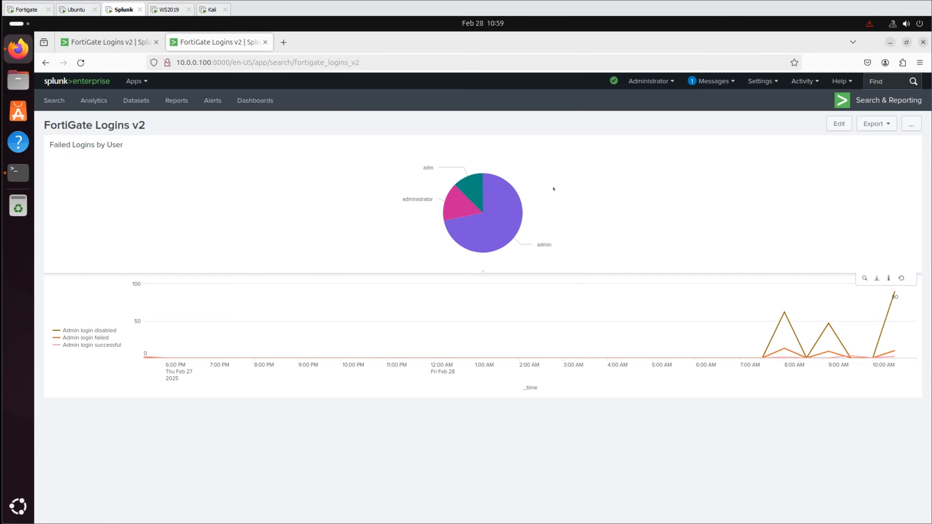
# - Add the Security_Report_Failed_SSH_Login_Attempts v2 report panel and drag it beside the pie chart
pyautogui.click(840, 124)
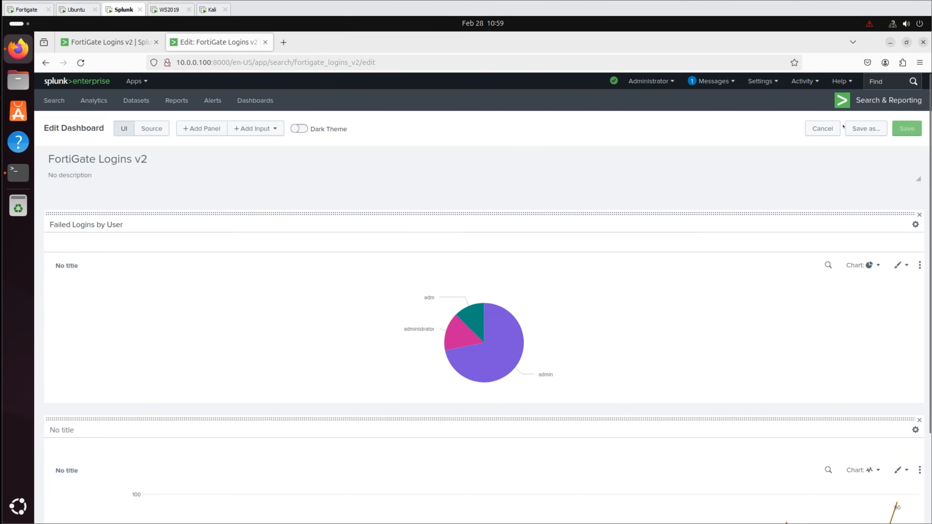
pyautogui.click(198, 127)
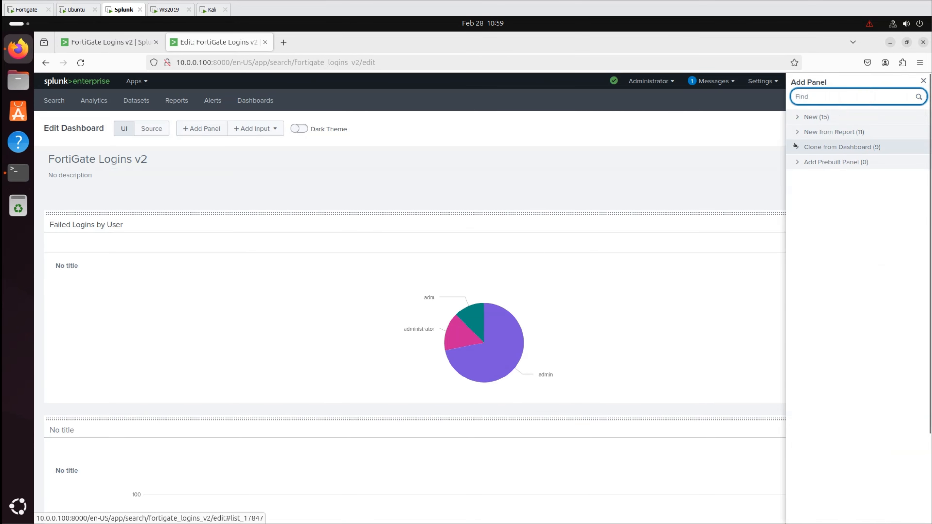
pyautogui.click(797, 134)
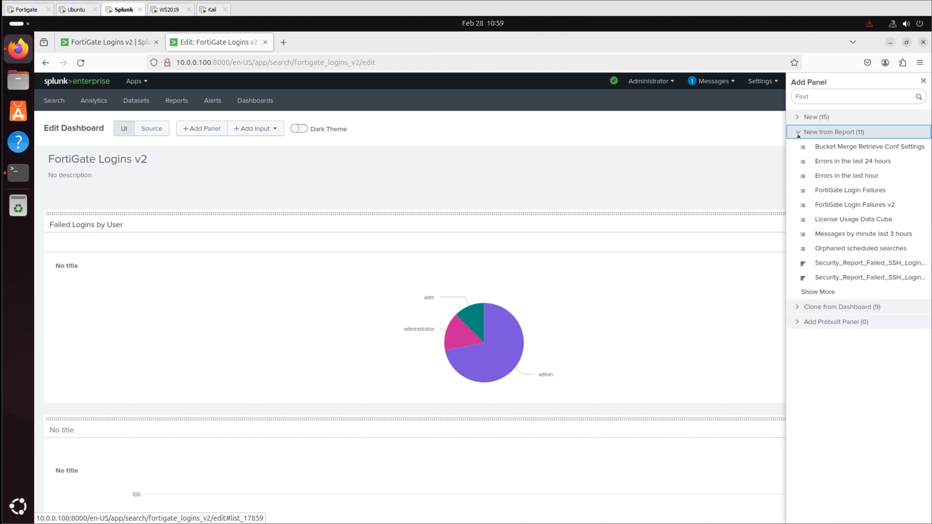
pyautogui.click(818, 276)
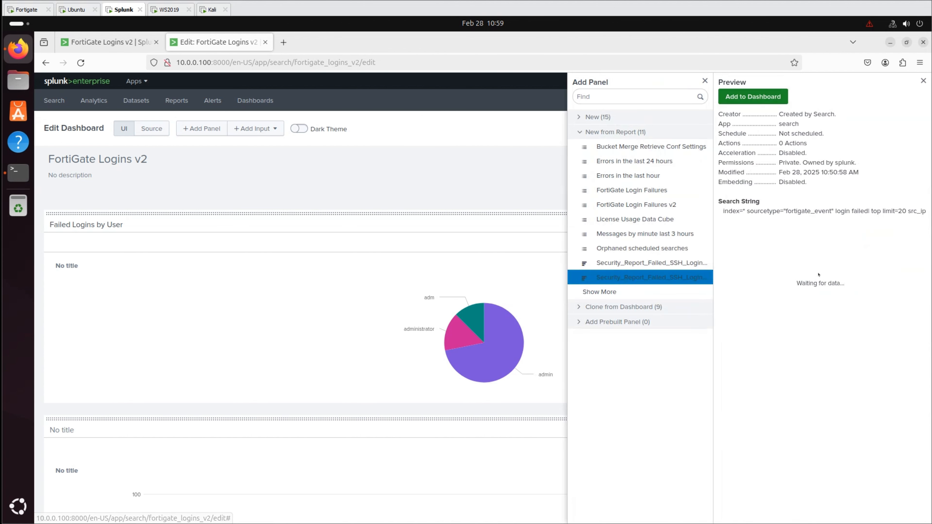
pyautogui.click(779, 98)
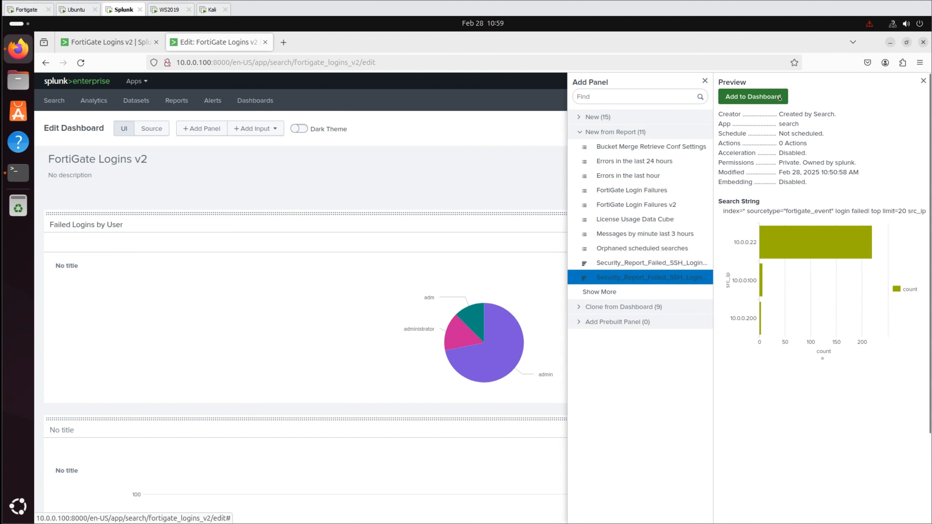
pyautogui.click(923, 81)
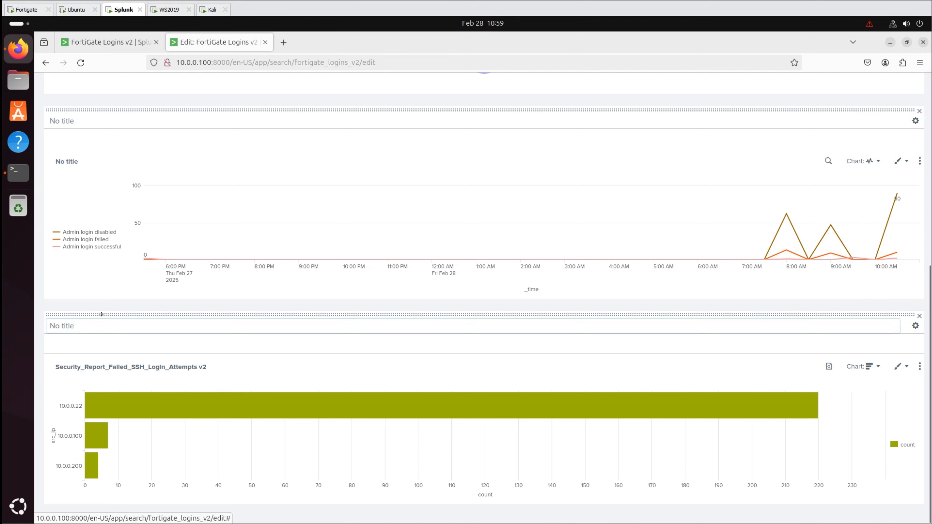
pyautogui.moveTo(102, 314); pyautogui.dragTo(640, 111)
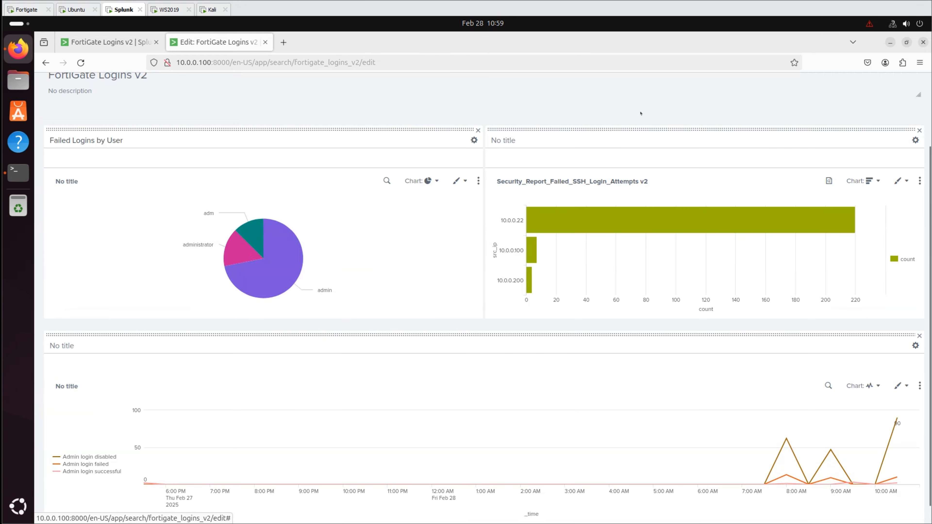
# - Set the pie chart's drilldown On Click action to Link to search
pyautogui.click(477, 181)
pyautogui.click(476, 200)
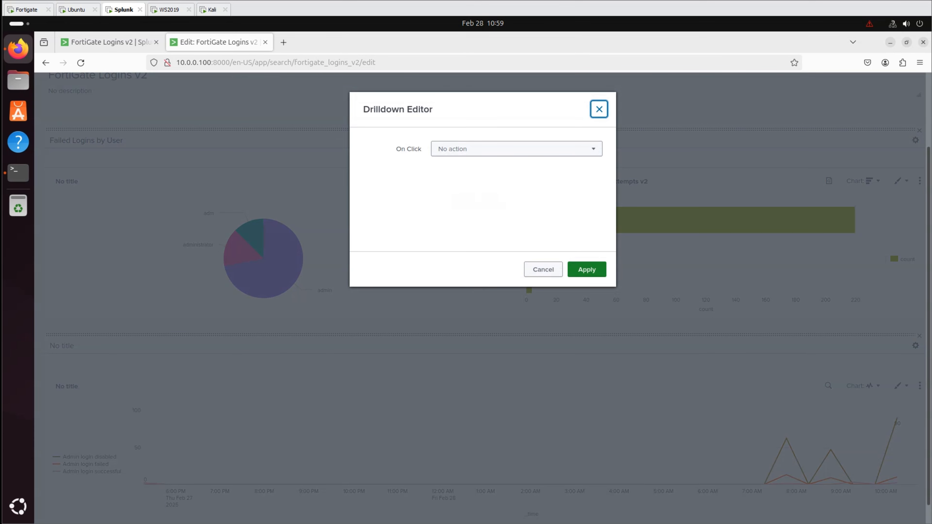
pyautogui.click(503, 150)
pyautogui.click(476, 184)
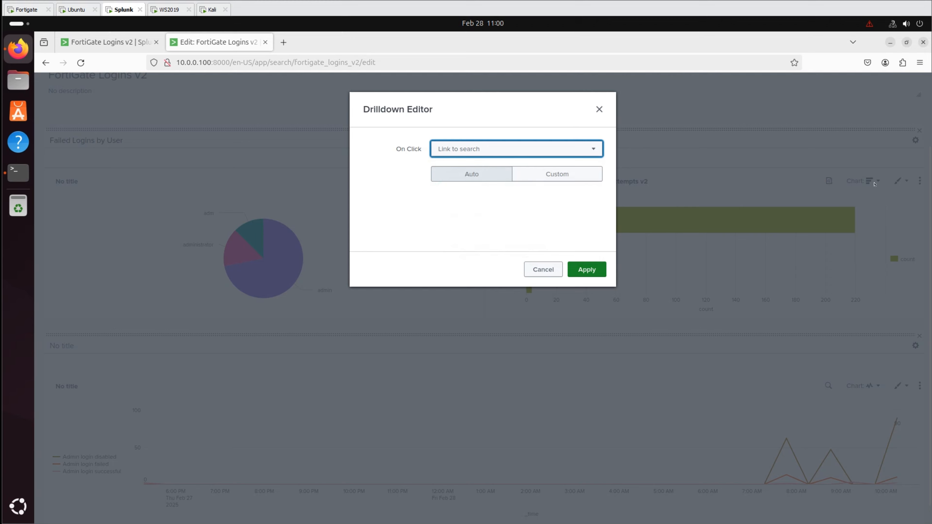
pyautogui.click(587, 269)
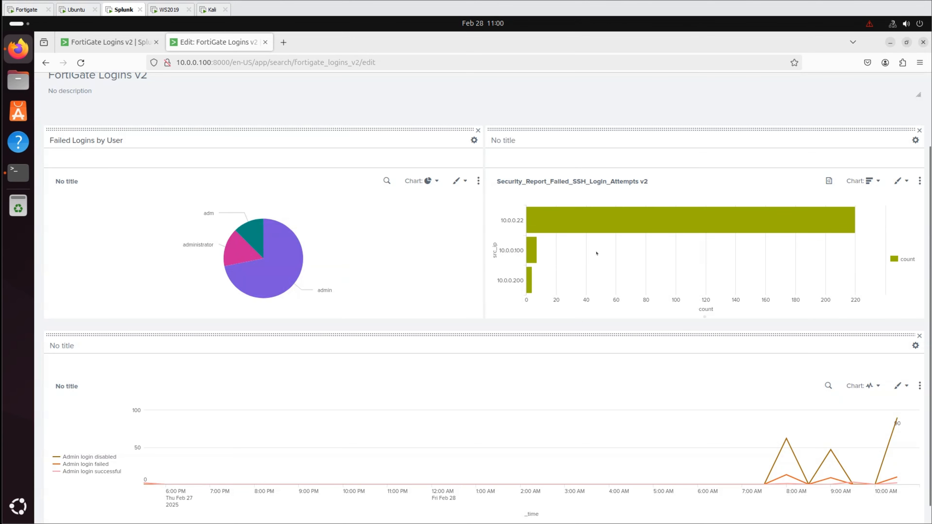
# - Save the dashboard and try the drilldown on the admin slice
pyautogui.scroll(3, 596, 253)
pyautogui.click(905, 129)
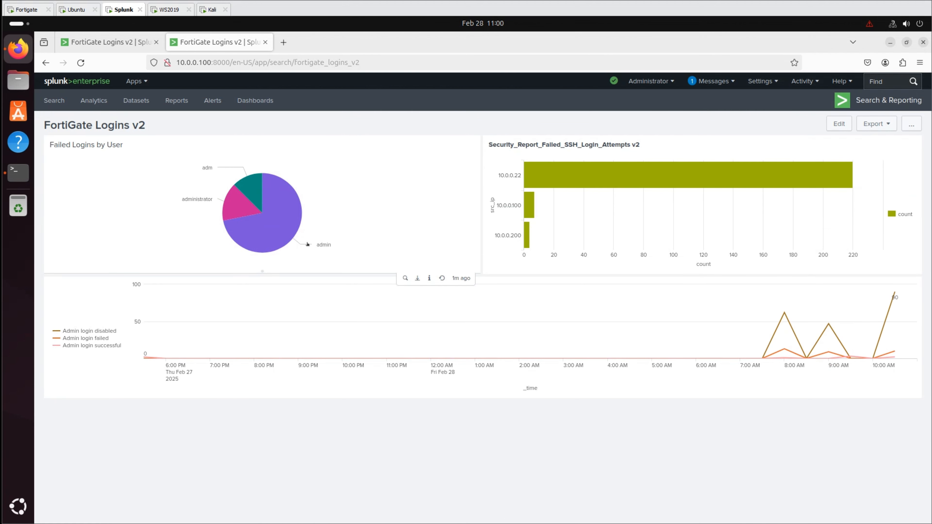
pyautogui.click(318, 245)
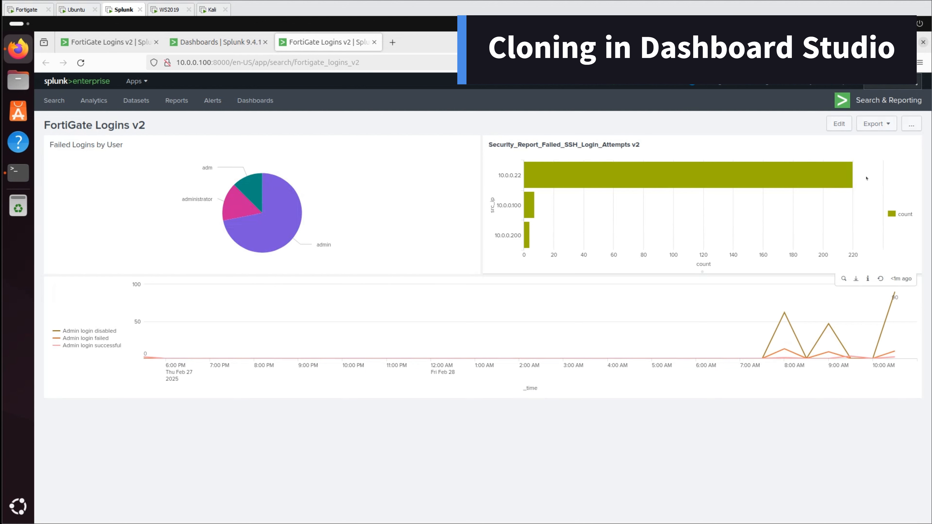
# - Clone into Dashboard Studio as 'FortiGate Logins v2 - Dashboard Studio' with Grid layout and convert
pyautogui.click(906, 124)
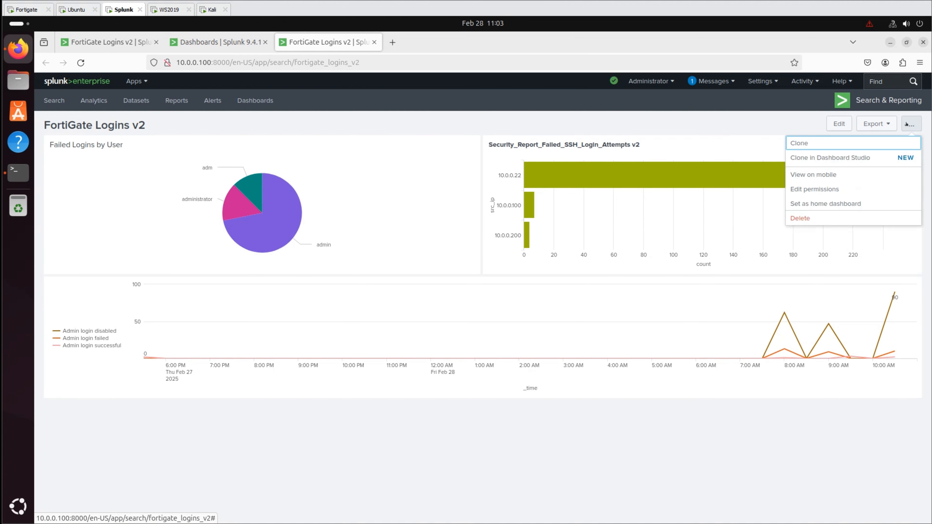
pyautogui.click(837, 161)
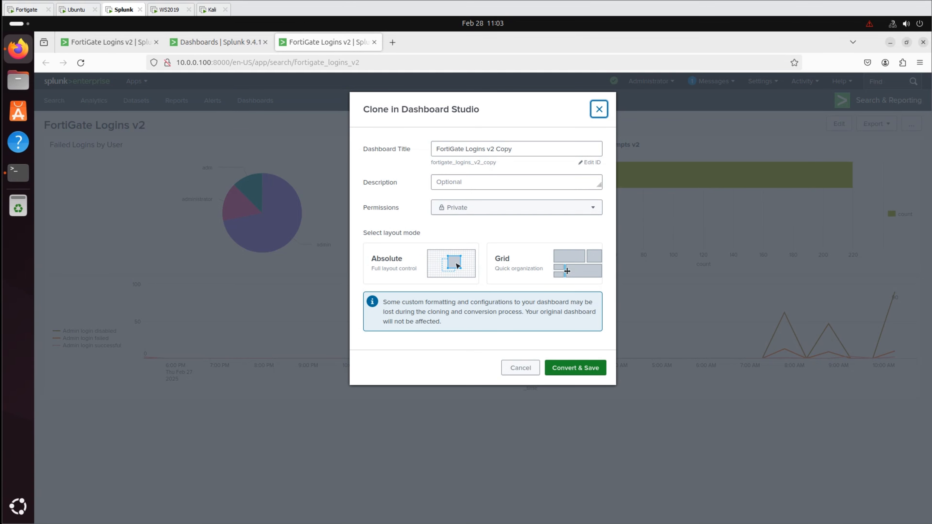
pyautogui.press('Tab')
pyautogui.write('FortiGate Logins v2 - Dashboard Stu')
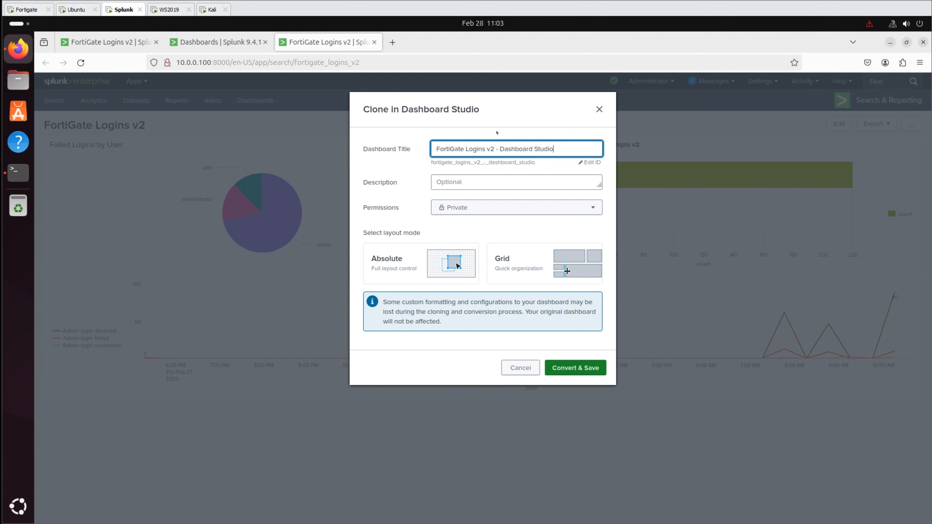
pyautogui.click(537, 261)
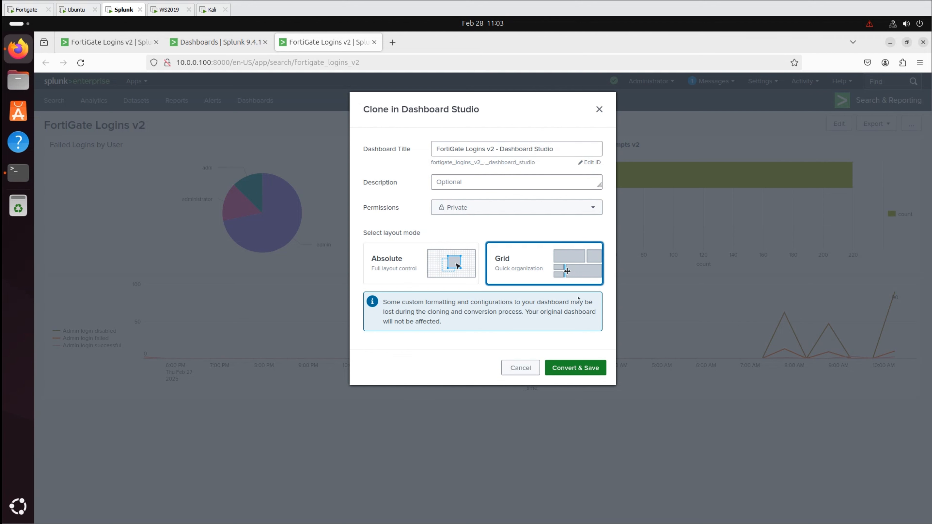
pyautogui.click(574, 368)
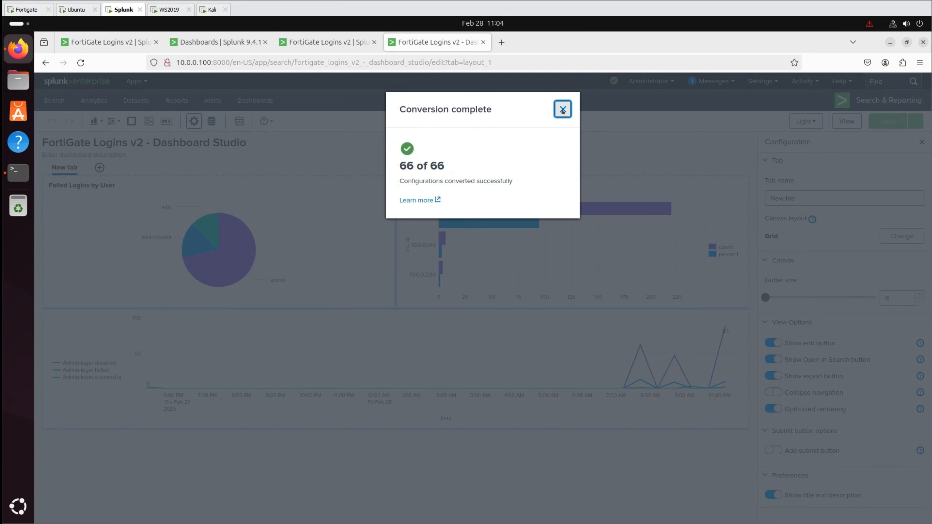
# - Turn on Add submit button, save the Dashboard Studio copy, and view it
pyautogui.click(562, 109)
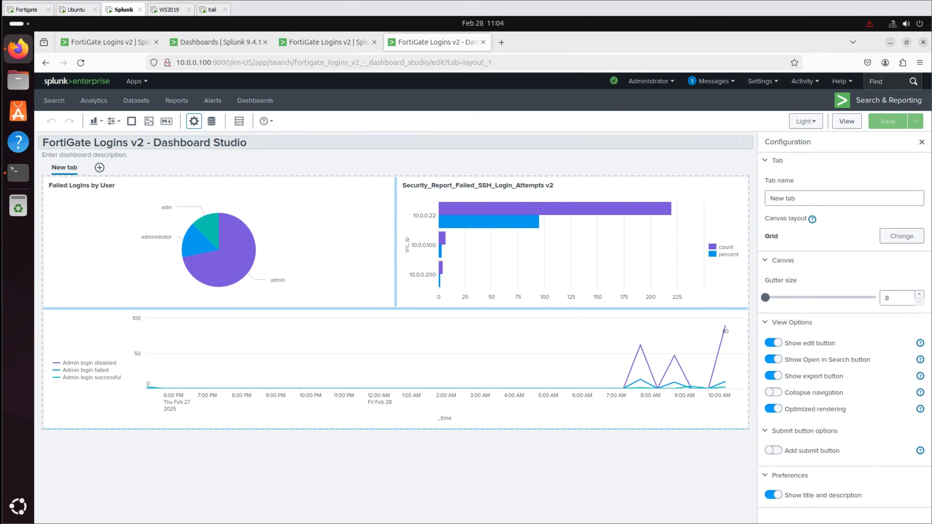
pyautogui.click(772, 450)
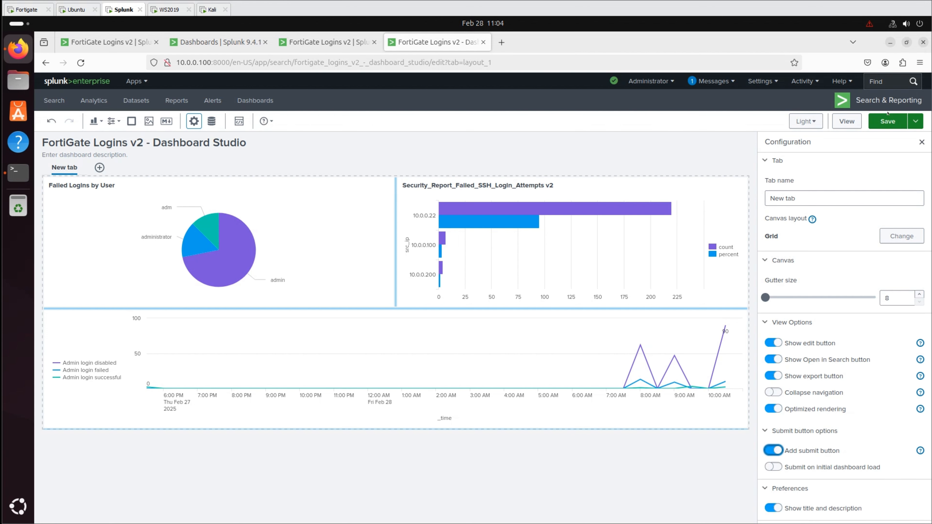
pyautogui.click(887, 121)
pyautogui.click(846, 122)
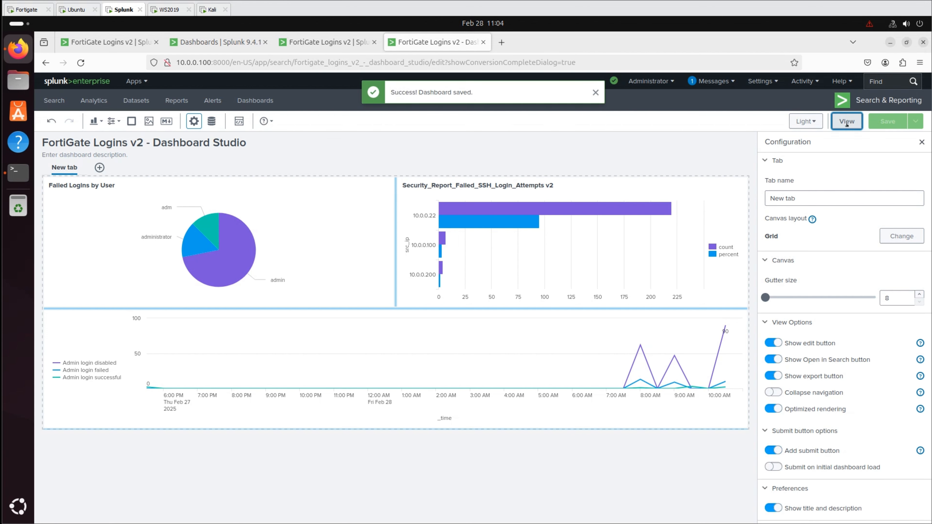